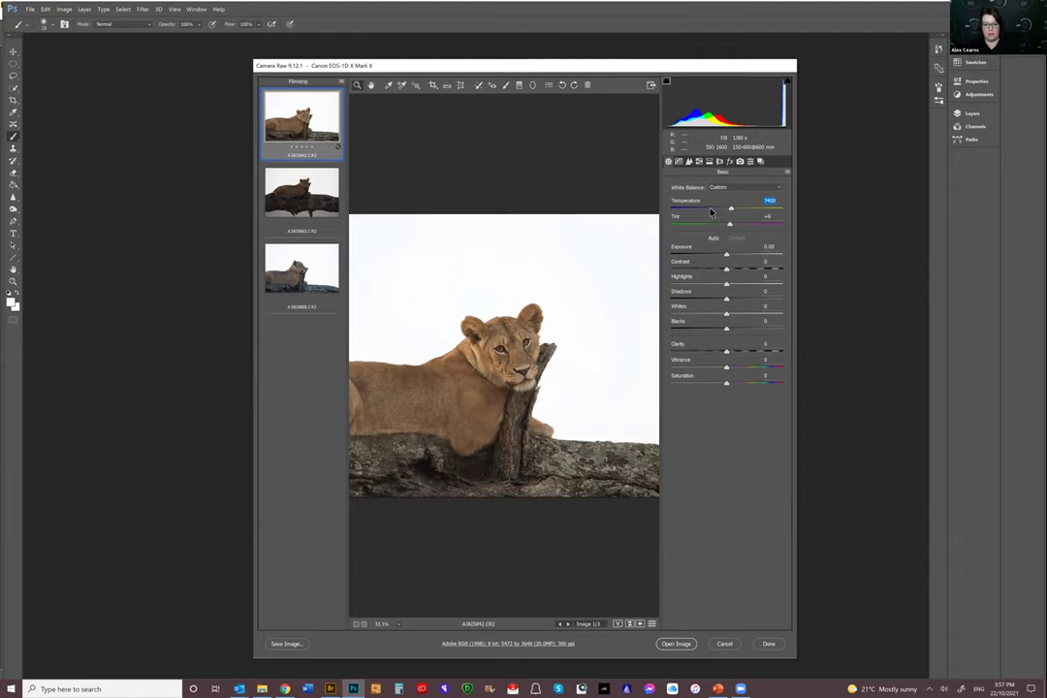
Cool the first lion photo's white balance by setting its temperature to 6050
key("Up")
key("Up")
key("Up")
key("Up")
key("Up")
key("Up")
key("Up")
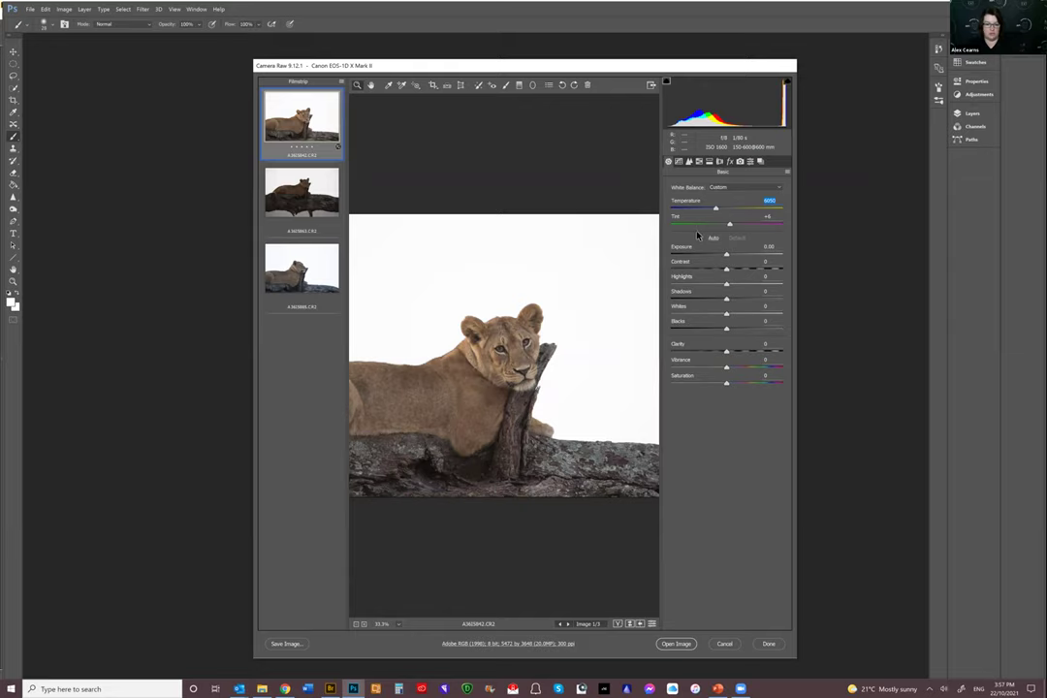
Try extreme tint values on the first photo, from green at -52 to magenta at +100
type("-52")
key("Return")
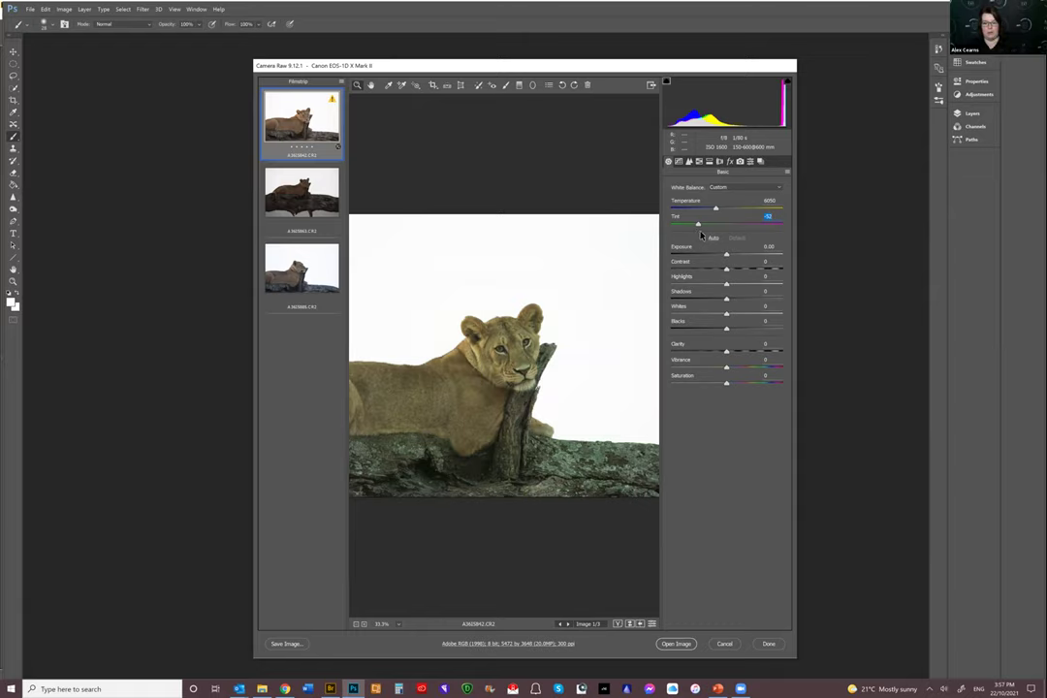
left_click_drag(699, 225, 743, 231)
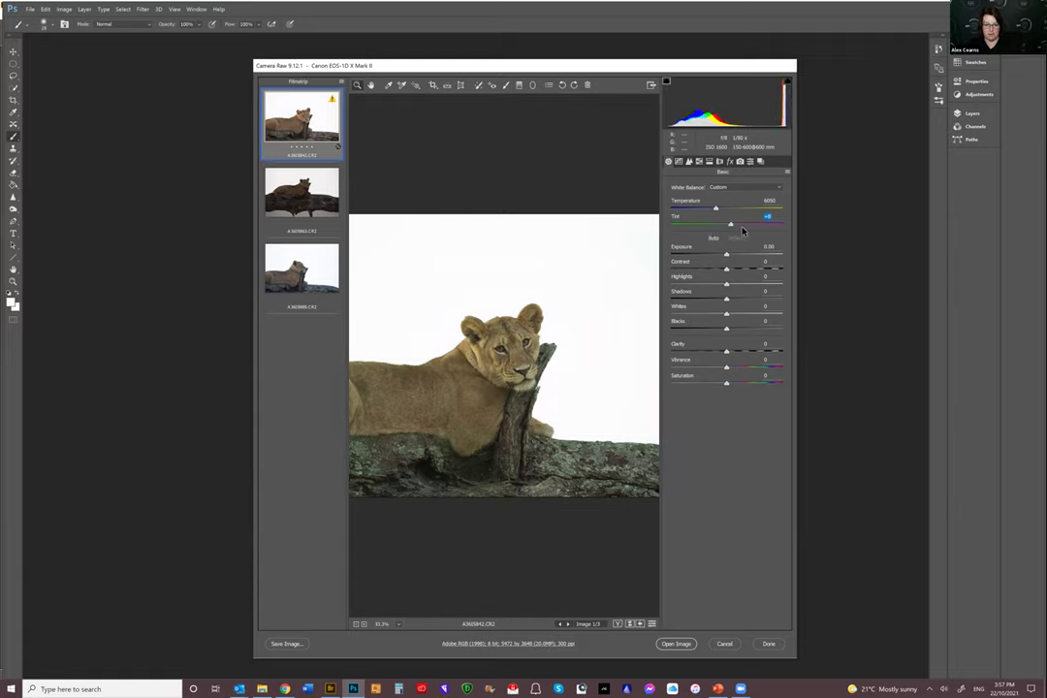
type("110")
key("Return")
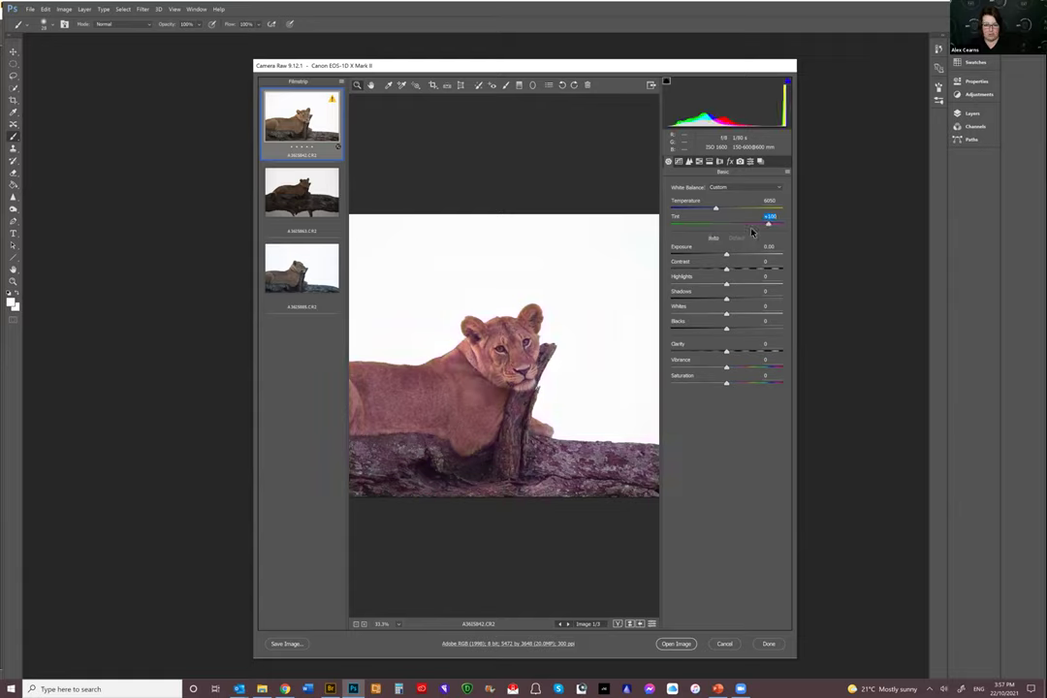
Reduce the magenta cast in the first photo by settling its tint at +19
type("32")
key("Return")
type("52")
key("Return")
type("32")
key("Return")
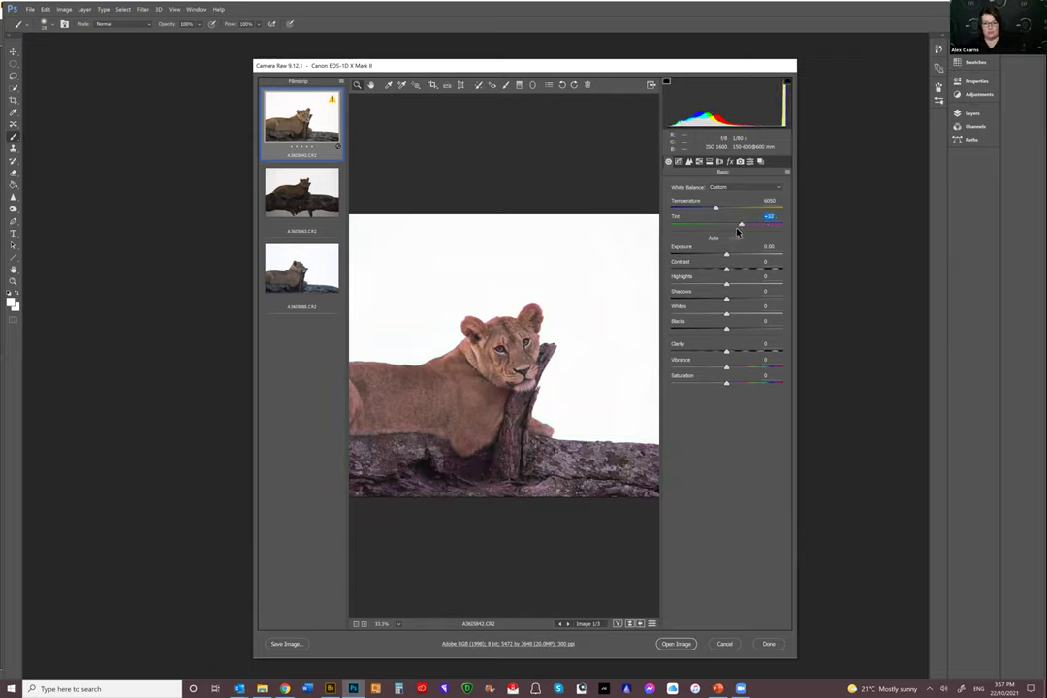
type("25")
key("Return")
type("19")
key("Return")
Test darker and brighter exposures on the first photo and settle on +0.15
left_click(692, 258)
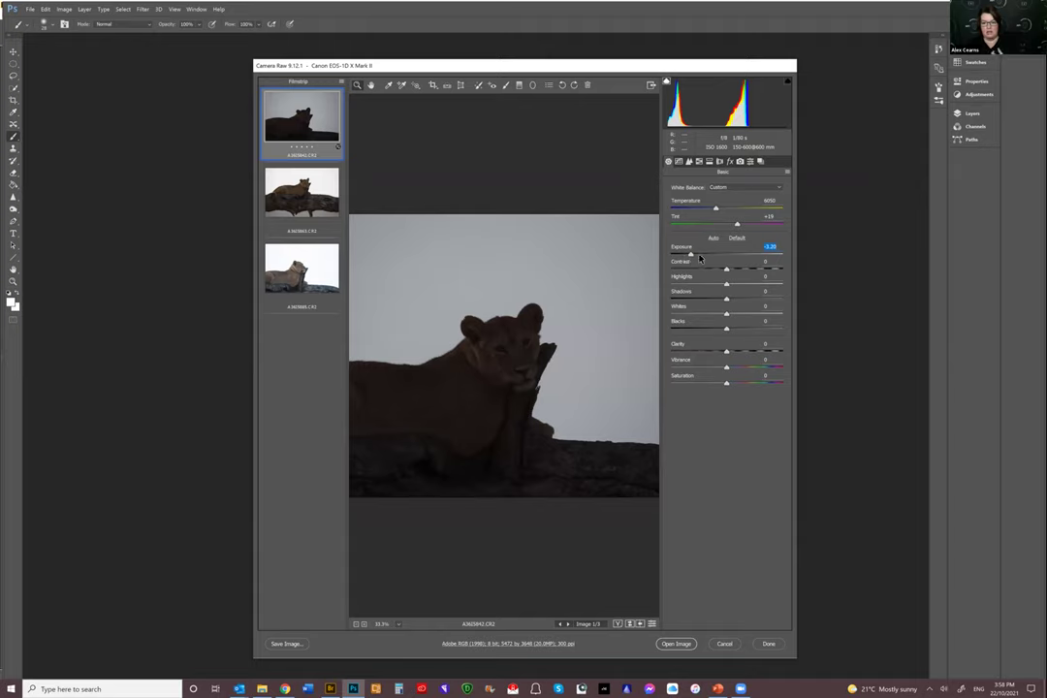
left_click(718, 256)
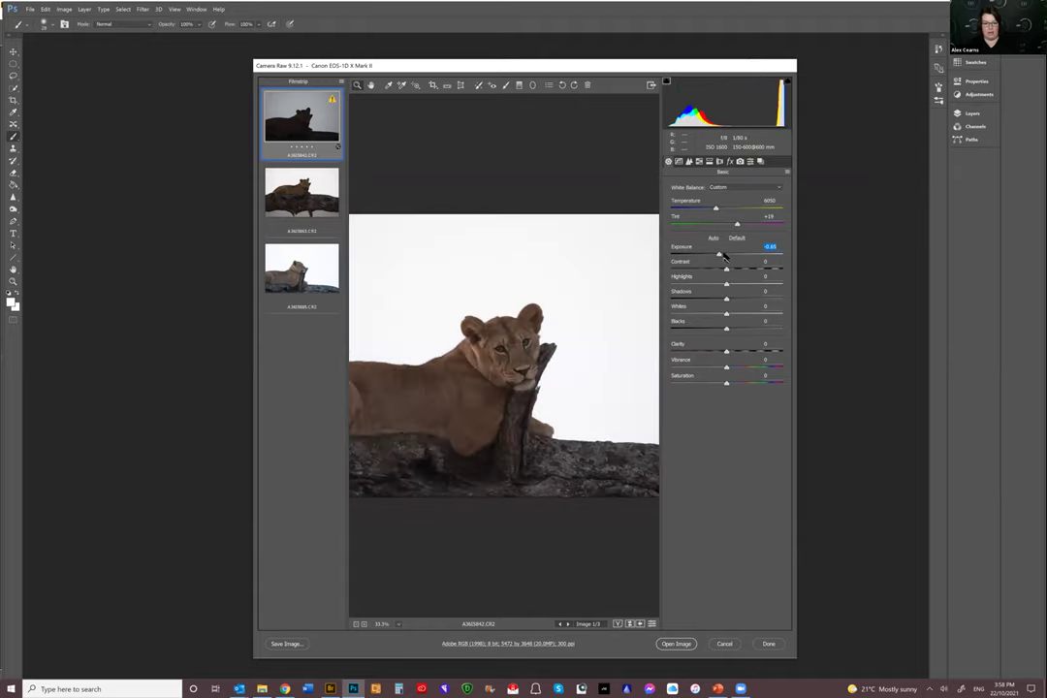
left_click(733, 257)
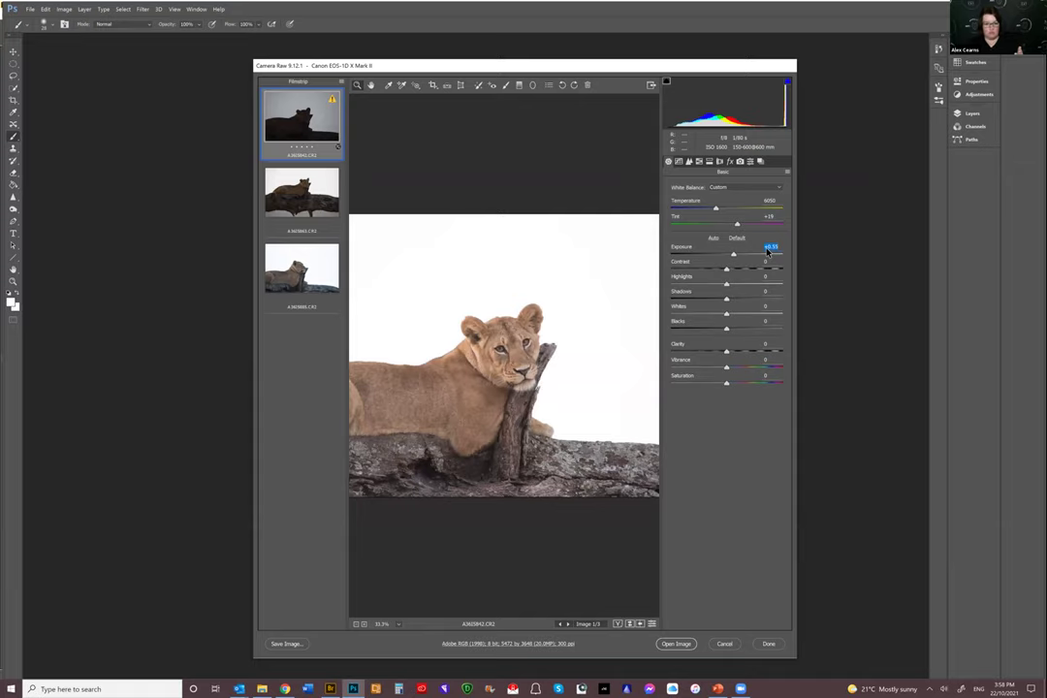
left_click(767, 253)
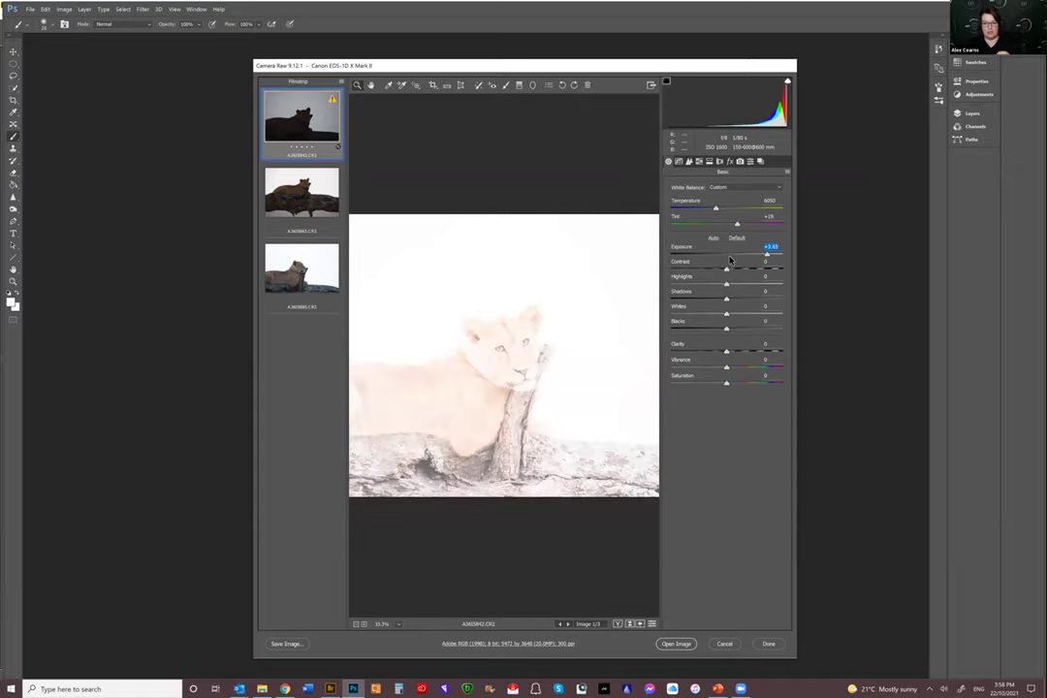
left_click_drag(767, 253, 727, 260)
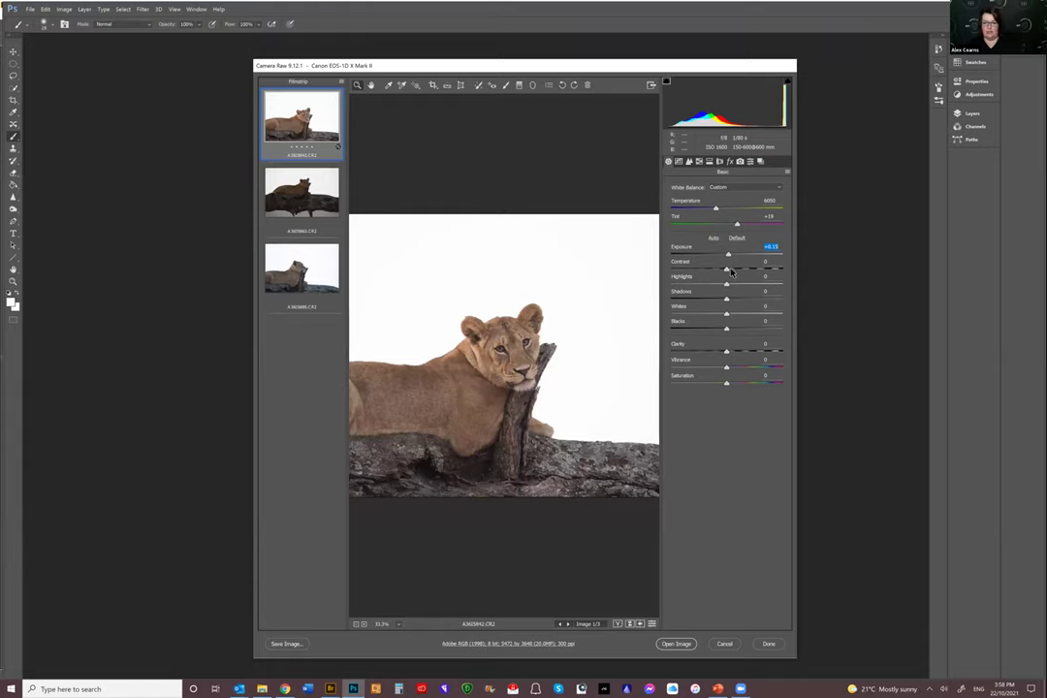
Test low and high contrast on the first photo and settle on +5
left_click(671, 269)
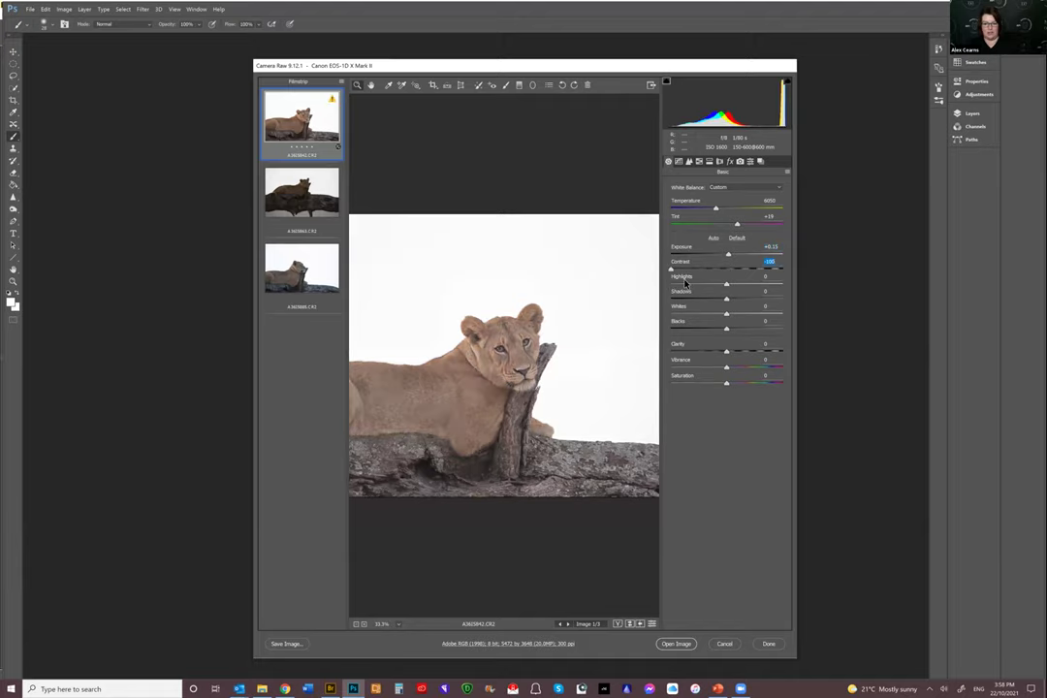
key("Up")
type("16")
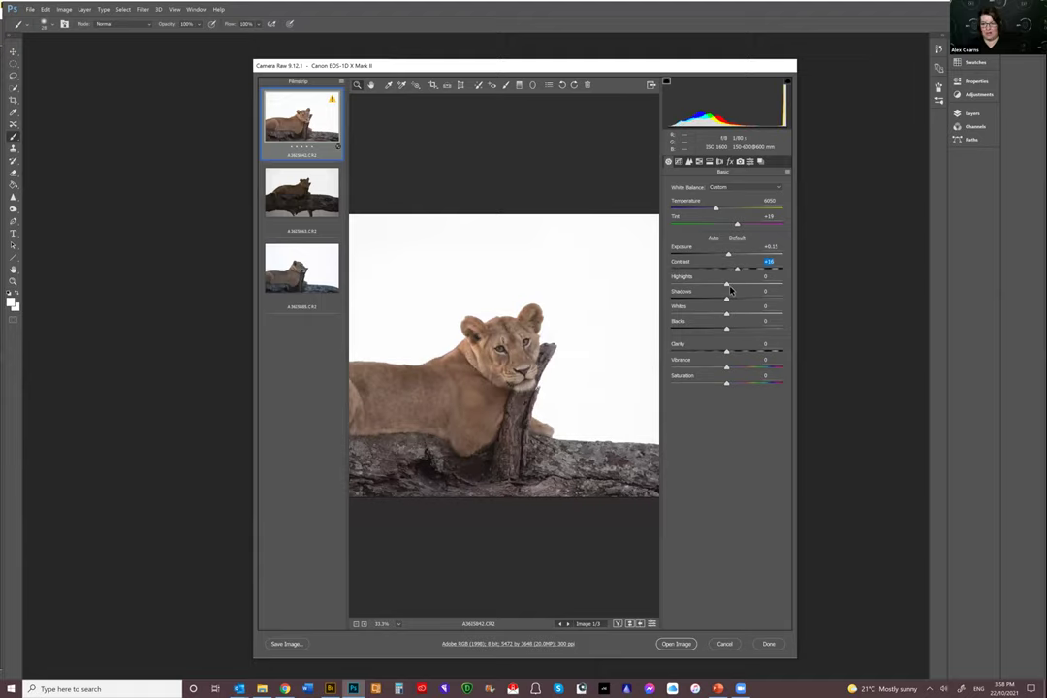
type("-39")
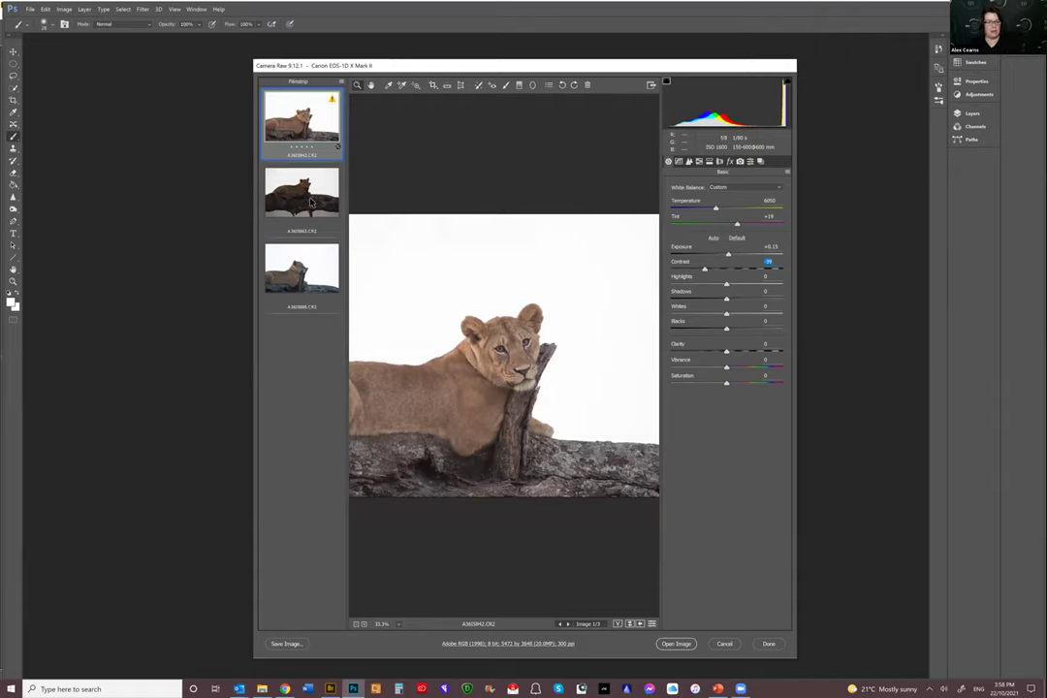
type("5")
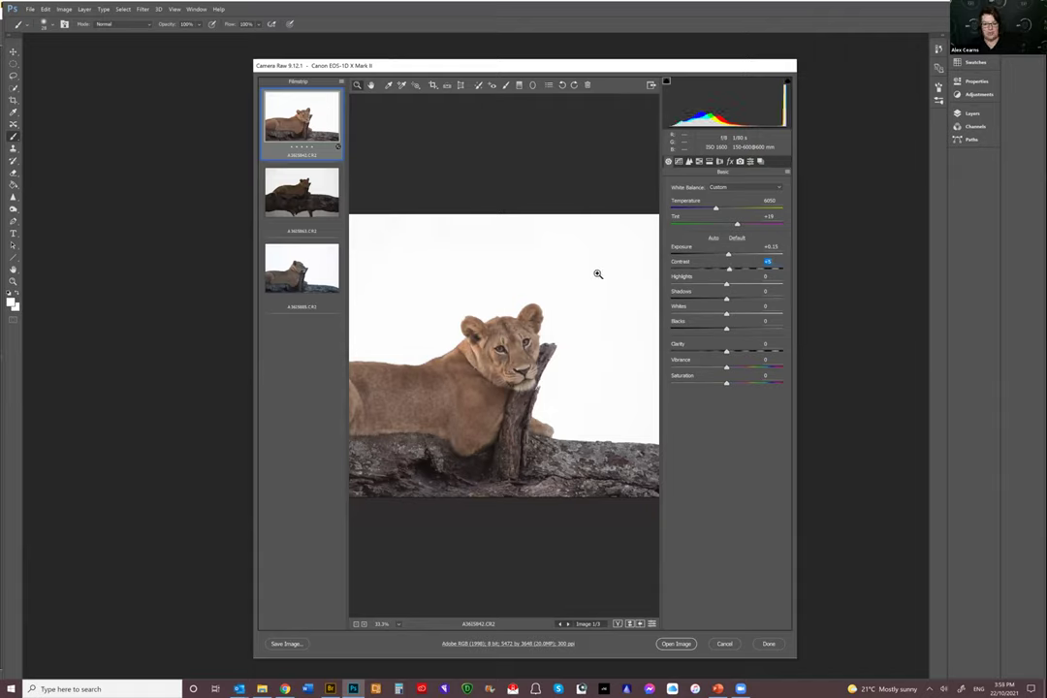
Brighten the second lion photo, A36I5863.CR2, by setting its exposure to +1.10
key("ctrl+Right")
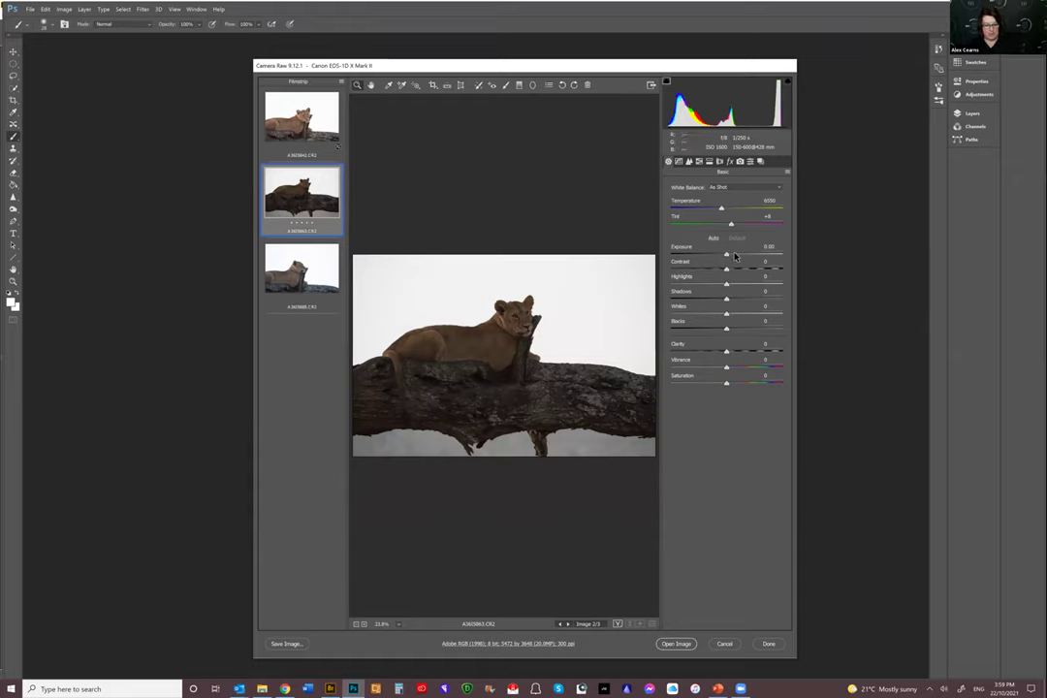
left_click_drag(726, 254, 730, 254)
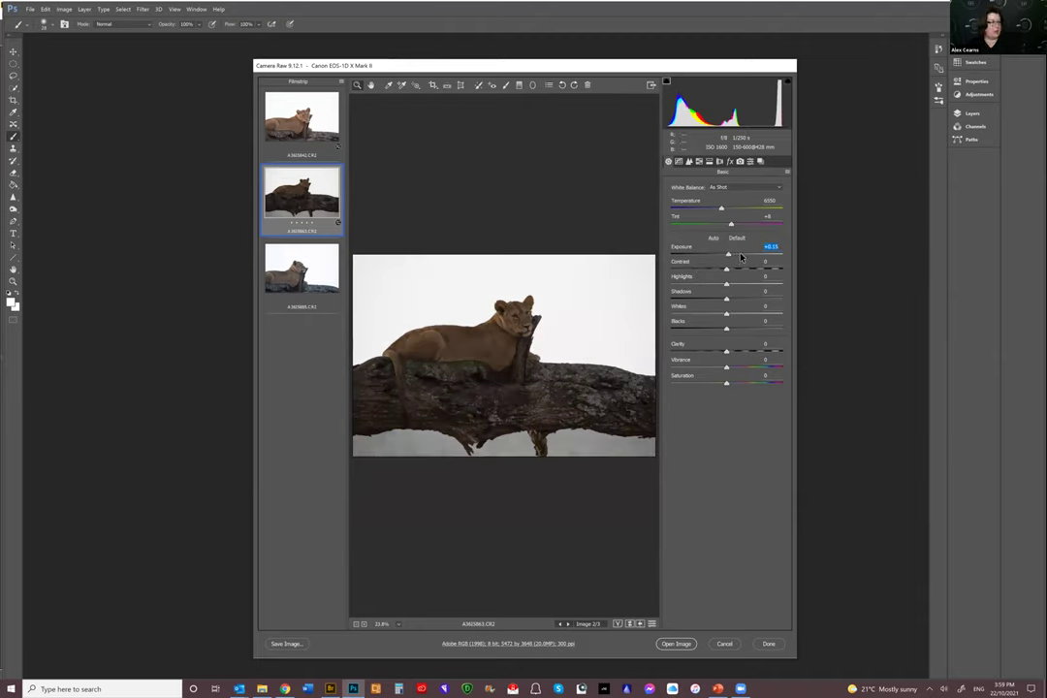
left_click(741, 255)
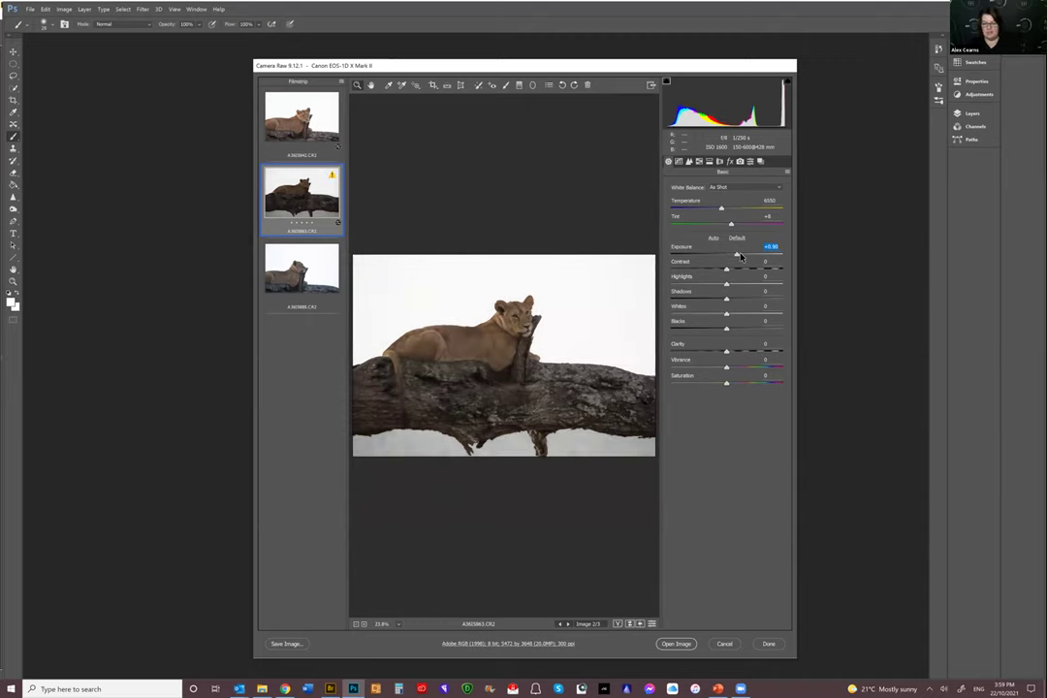
mouse_move(740, 255)
left_mouse_down()
mouse_move(718, 259)
mouse_move(738, 254)
left_mouse_up()
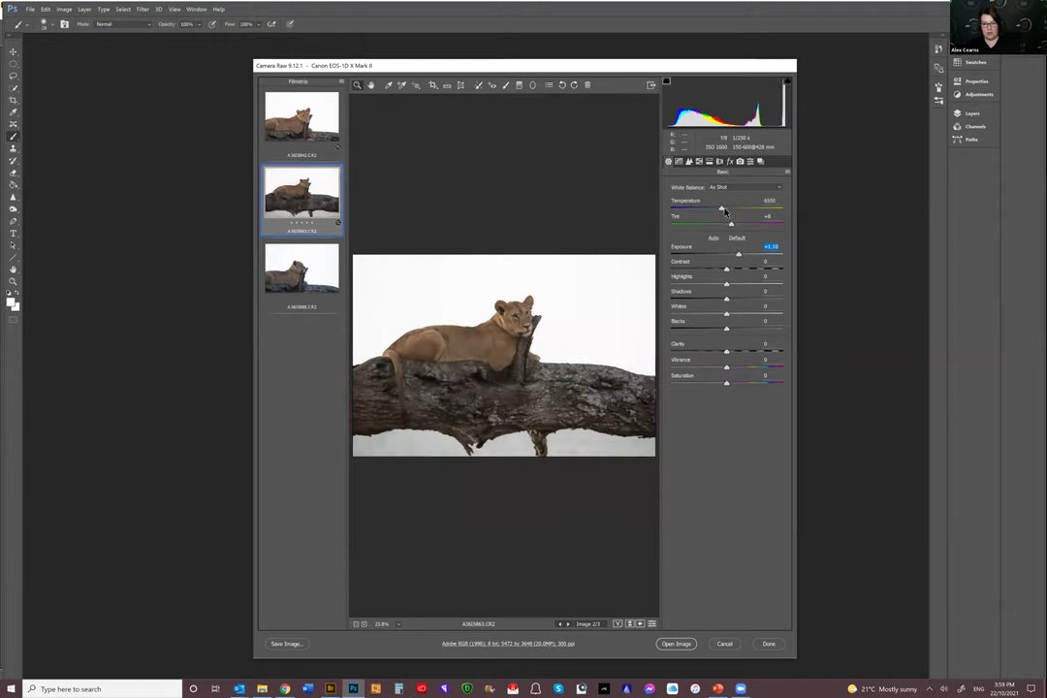
Try a temperature of 6500 on the second photo and compare its settings with the first photo's
left_click_drag(725, 211, 727, 210)
key("Up")
key("Down")
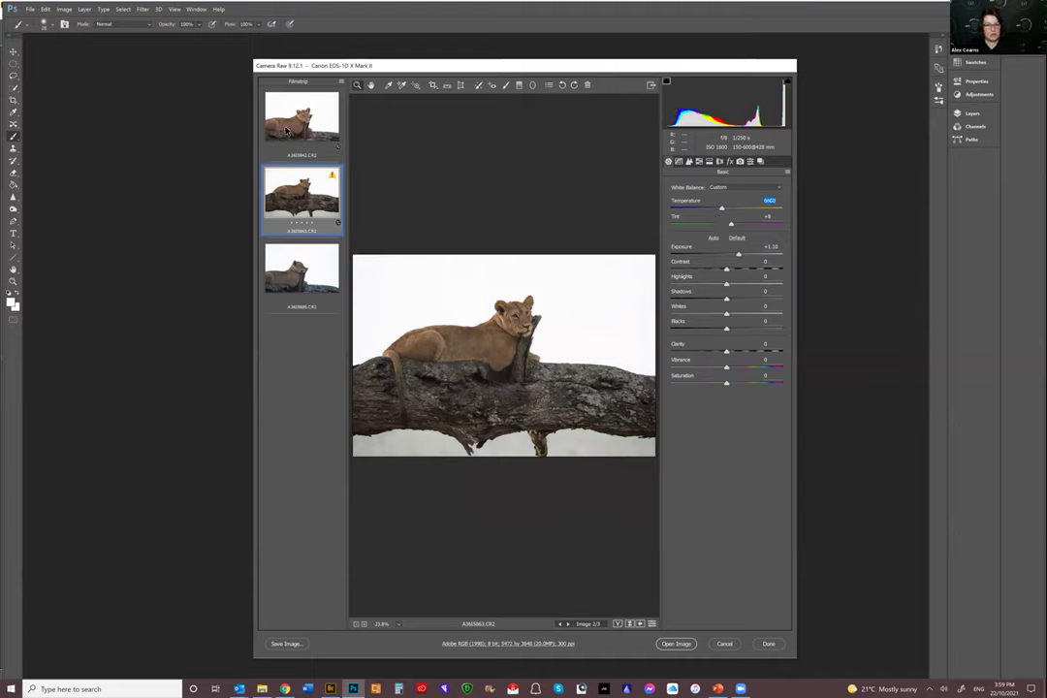
key("Down")
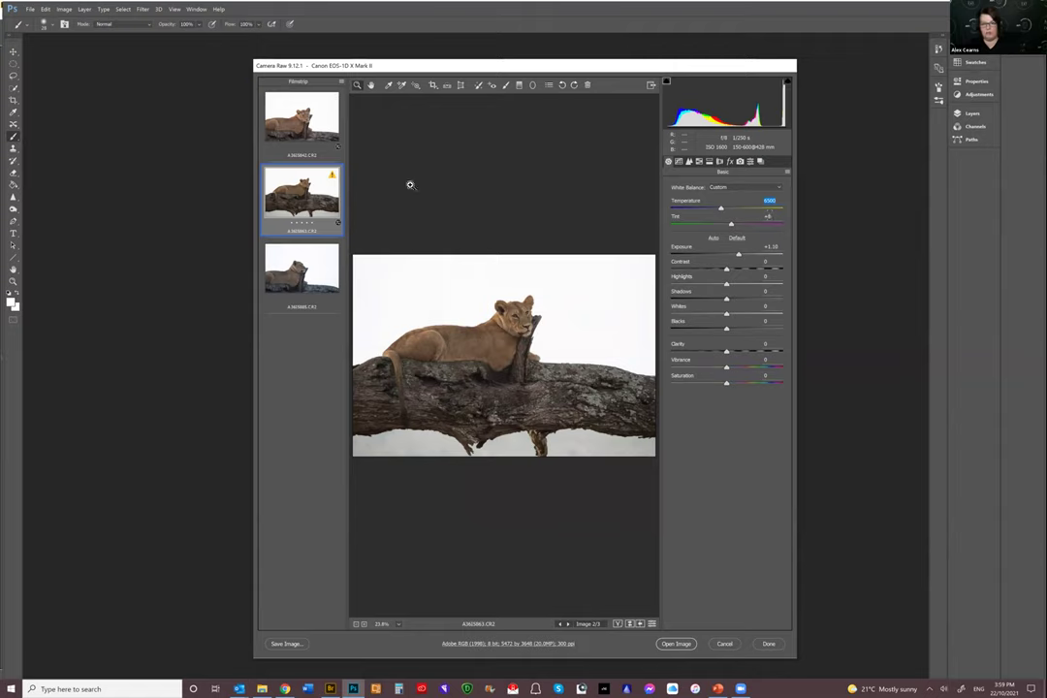
key("ctrl+Left")
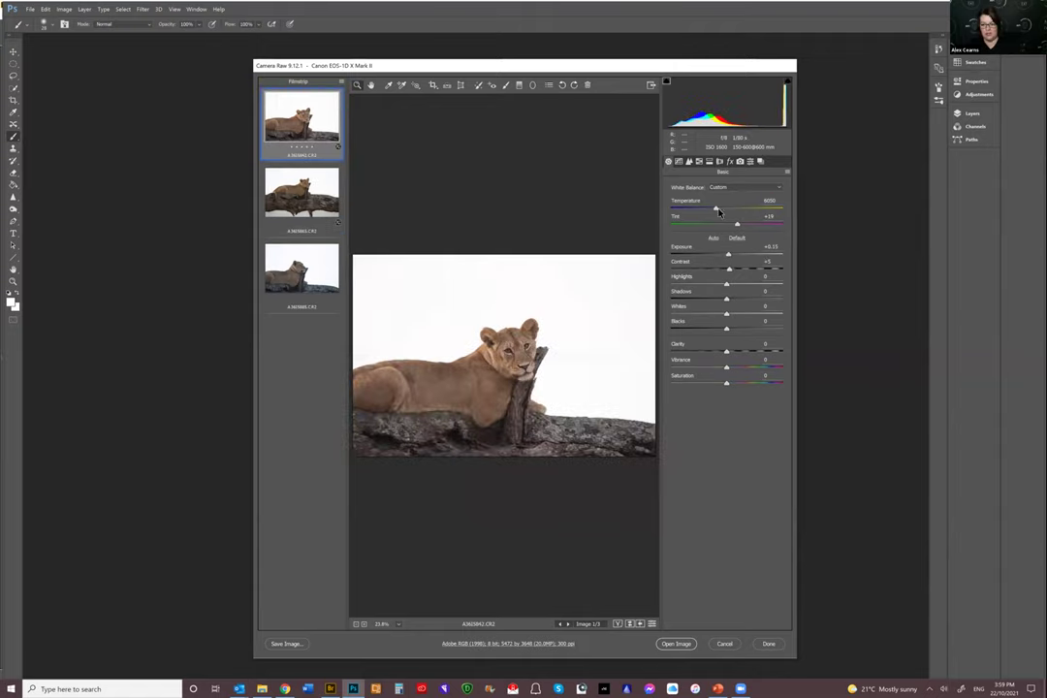
key("ctrl+Right")
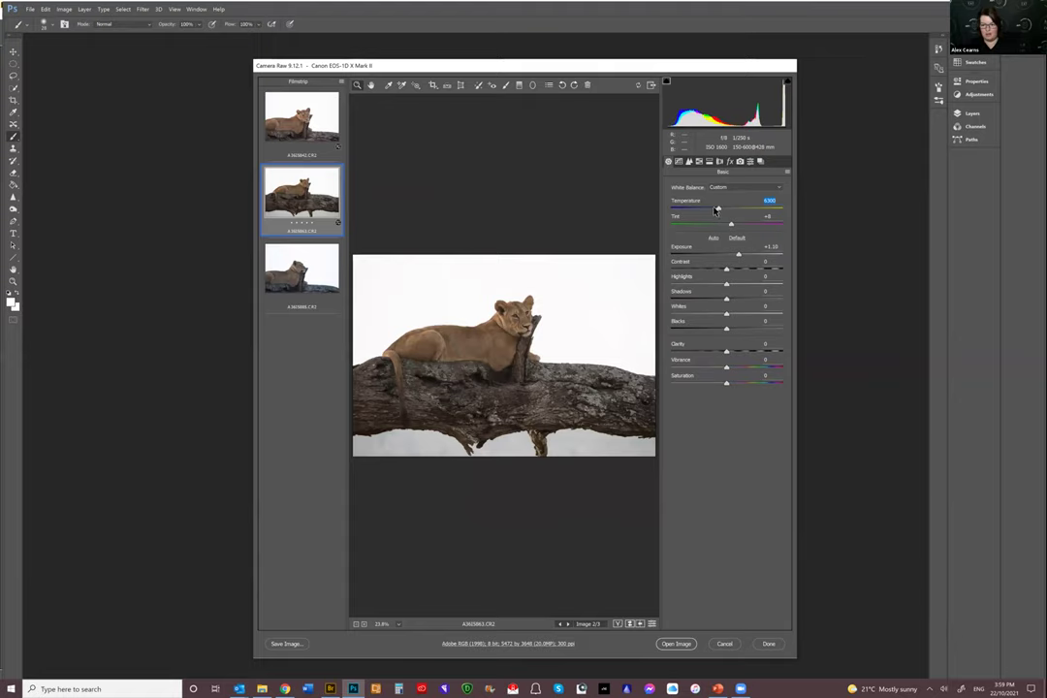
Try a cooler white balance on the second photo with temperature 6100 and tint +13
key("Down")
key("Down")
key("Down")
key("Down")
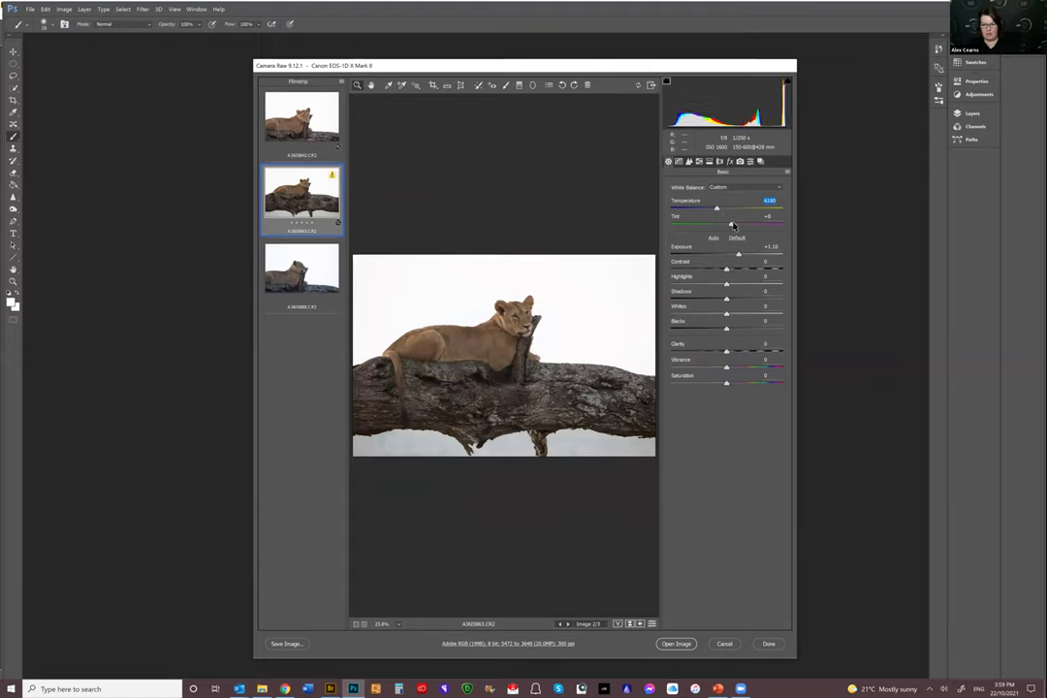
left_click(733, 224)
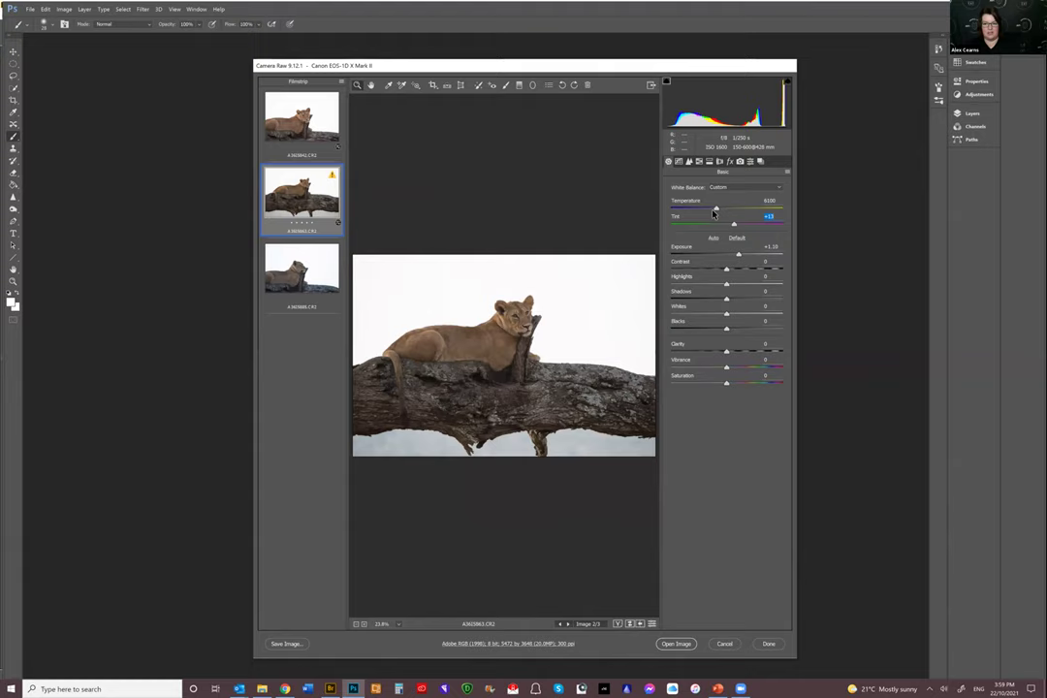
Warm the second photo by setting its temperature to 7000 and its tint to +5
left_click_drag(717, 211, 723, 209)
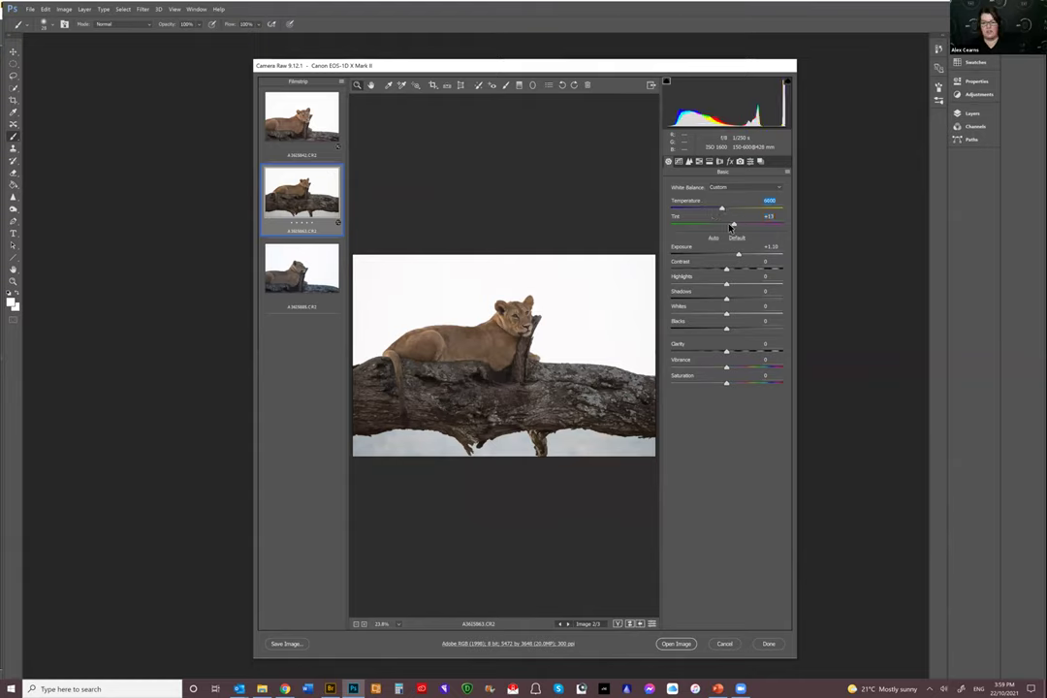
left_click_drag(731, 225, 721, 211)
left_click(726, 208)
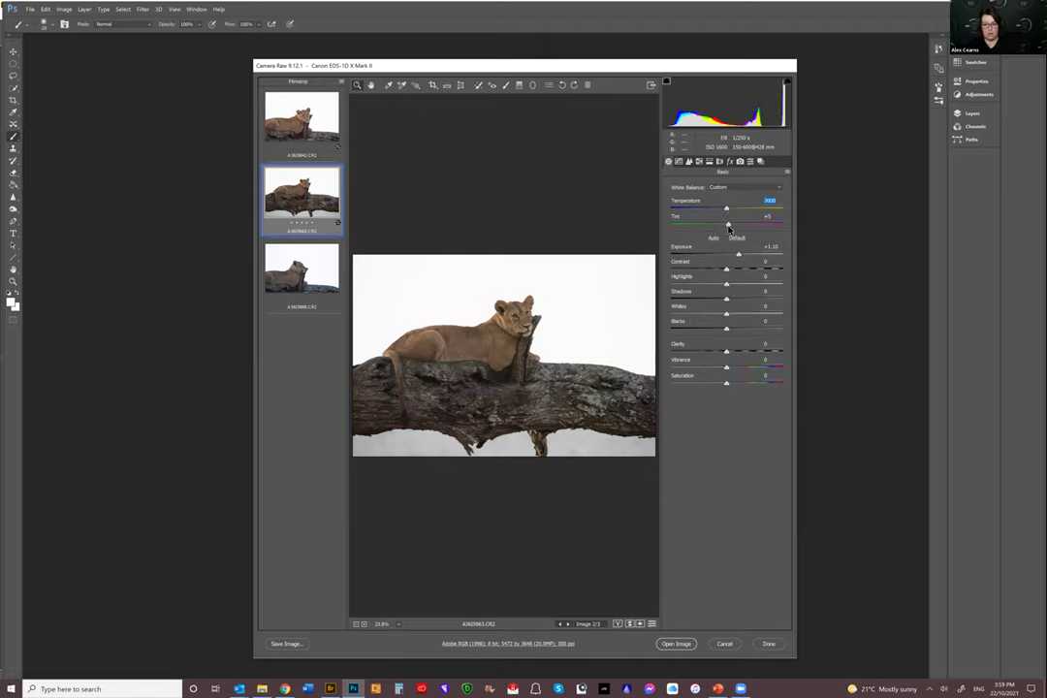
Test a stronger magenta tint on the second photo and settle on +16, keeping the temperature at 7000
left_click_drag(730, 226, 738, 225)
key("shift+Up")
key("shift+Up")
key("shift+Up")
left_click(736, 225)
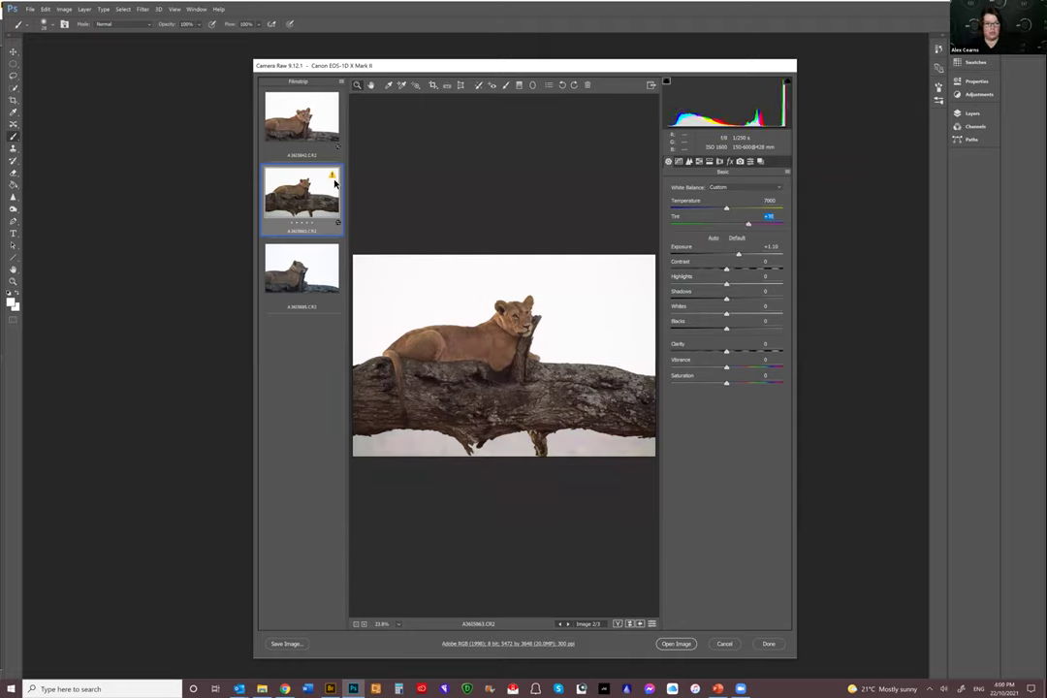
double_click(726, 210)
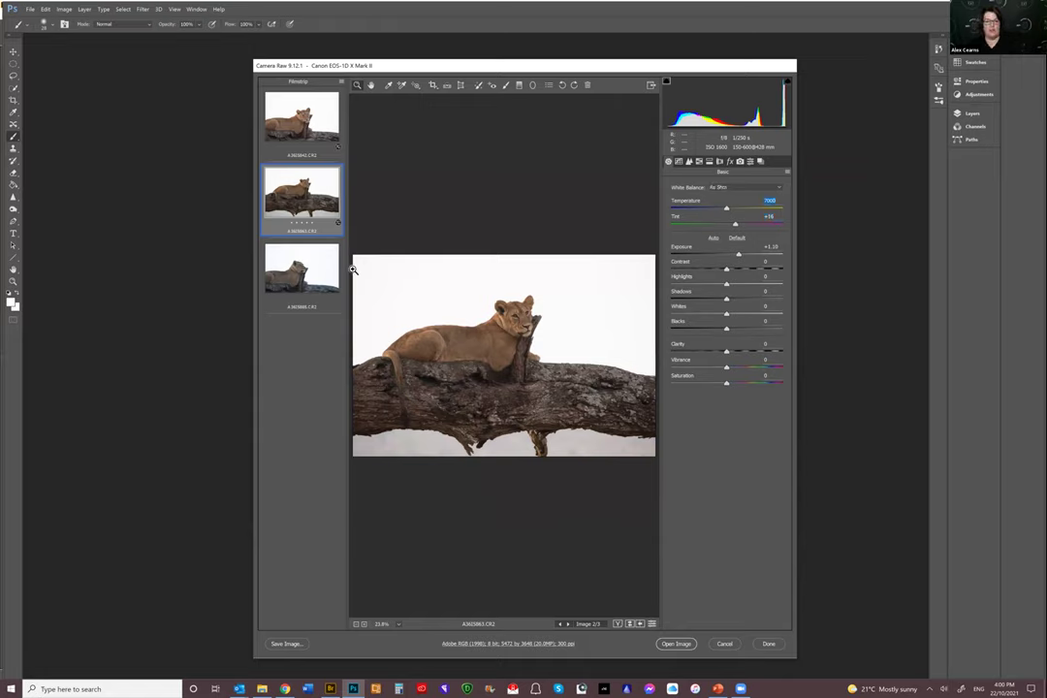
Adjust the third lion photo with temperature 5650, exposure +0.20 and slightly raised contrast
key("Down")
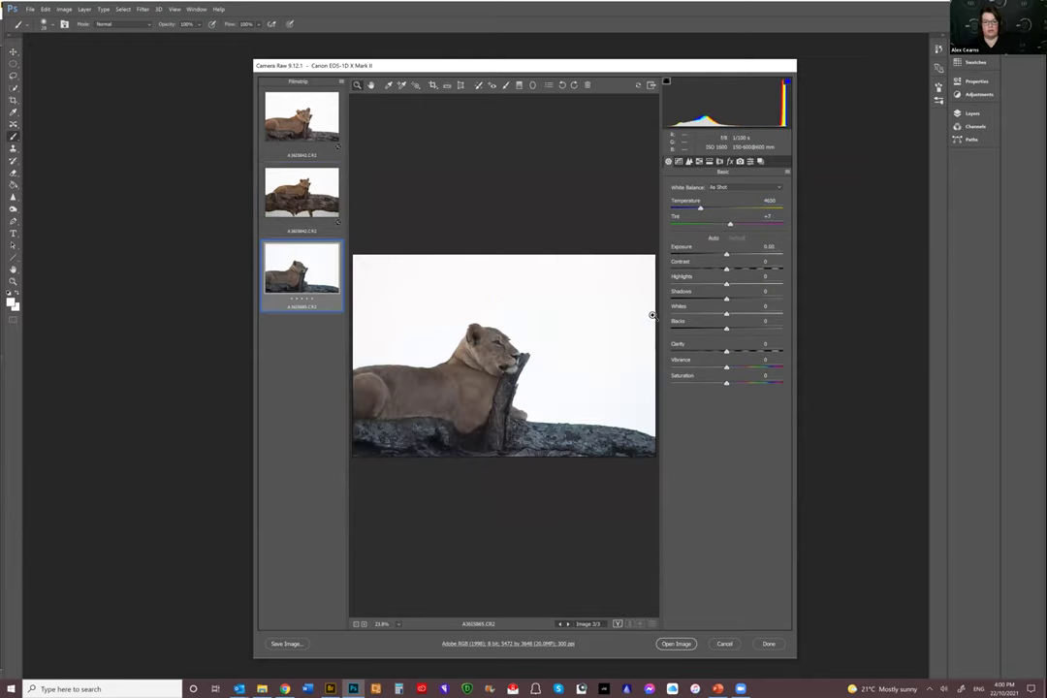
left_click_drag(727, 255, 727, 255)
left_click_drag(700, 210, 713, 209)
left_click_drag(726, 269, 729, 269)
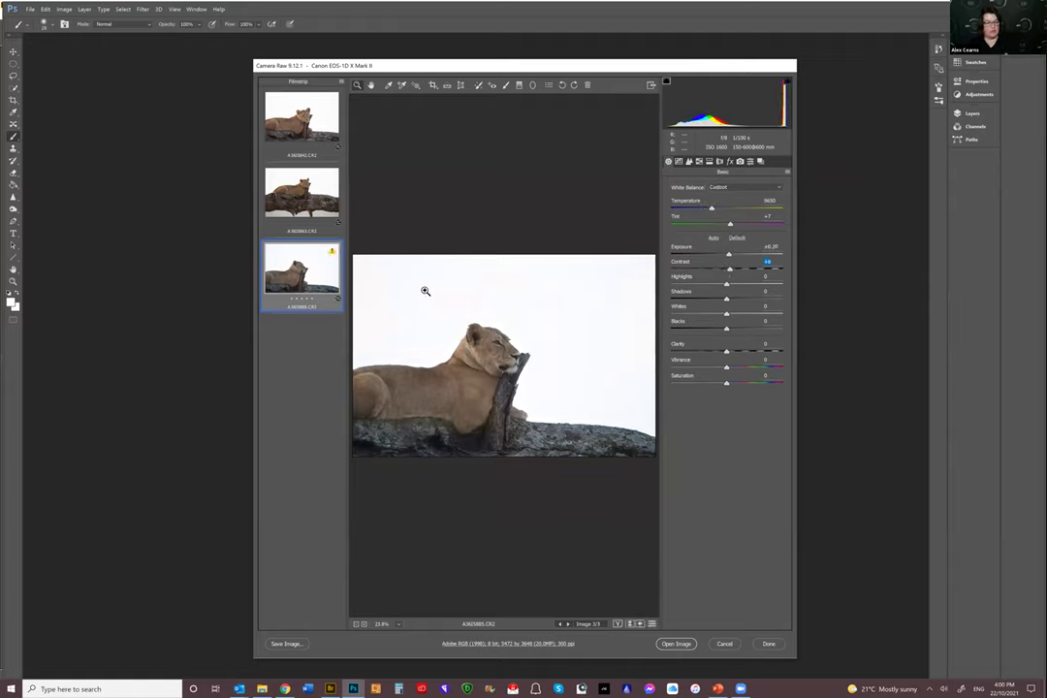
Open all three adjusted lion photos as Photoshop documents and review the second and third ones
left_click(317, 124, "shift")
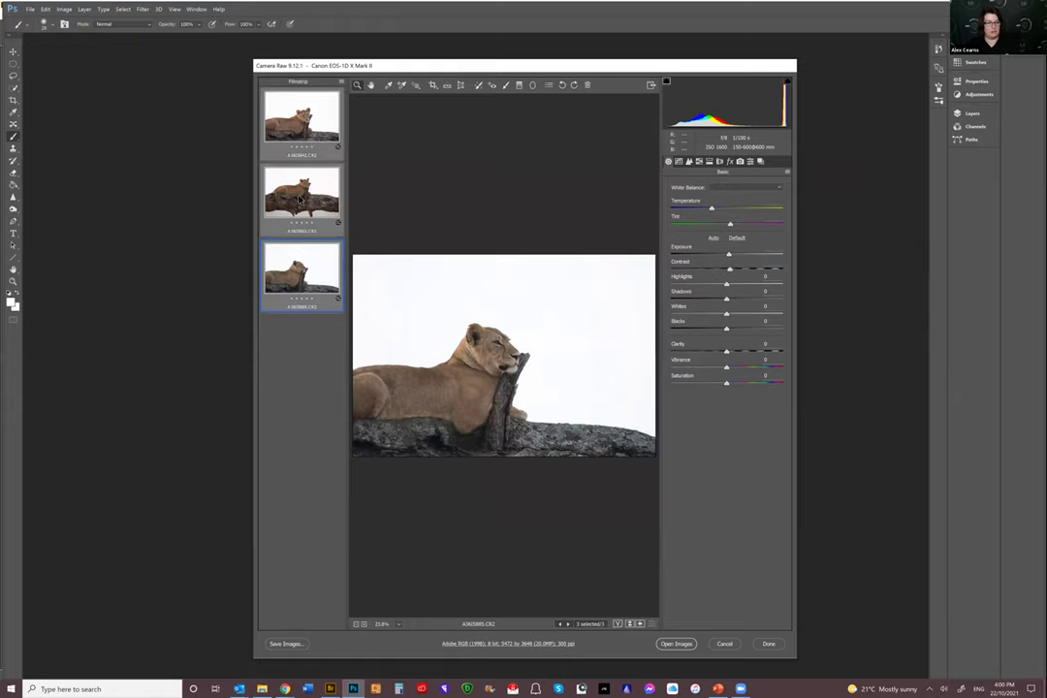
left_click(341, 81)
left_click(357, 89)
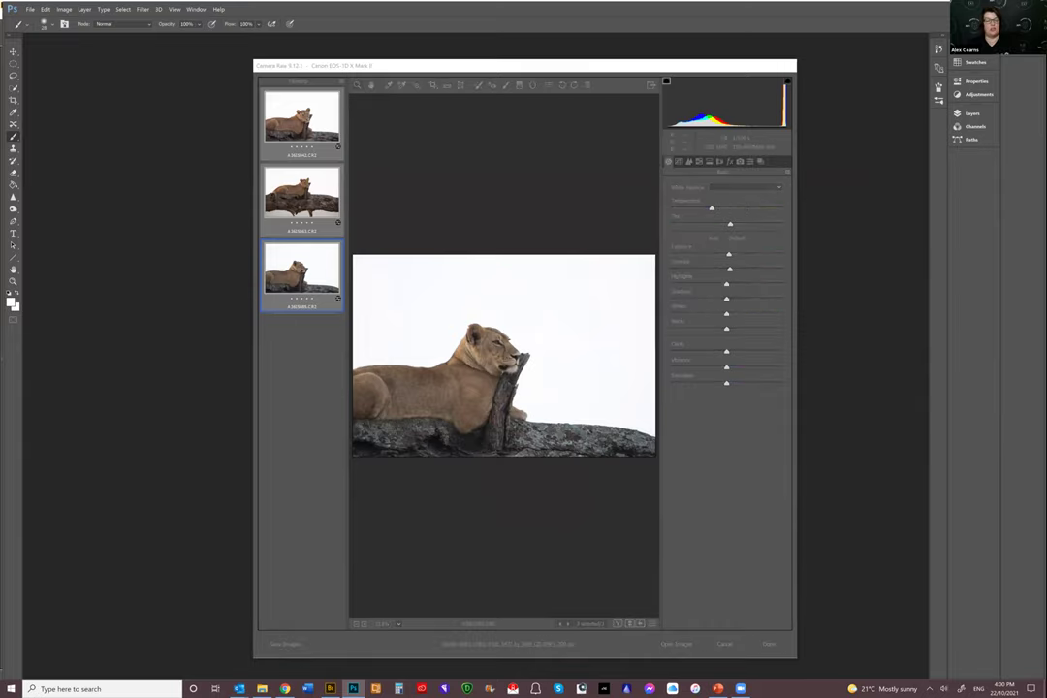
key("Return")
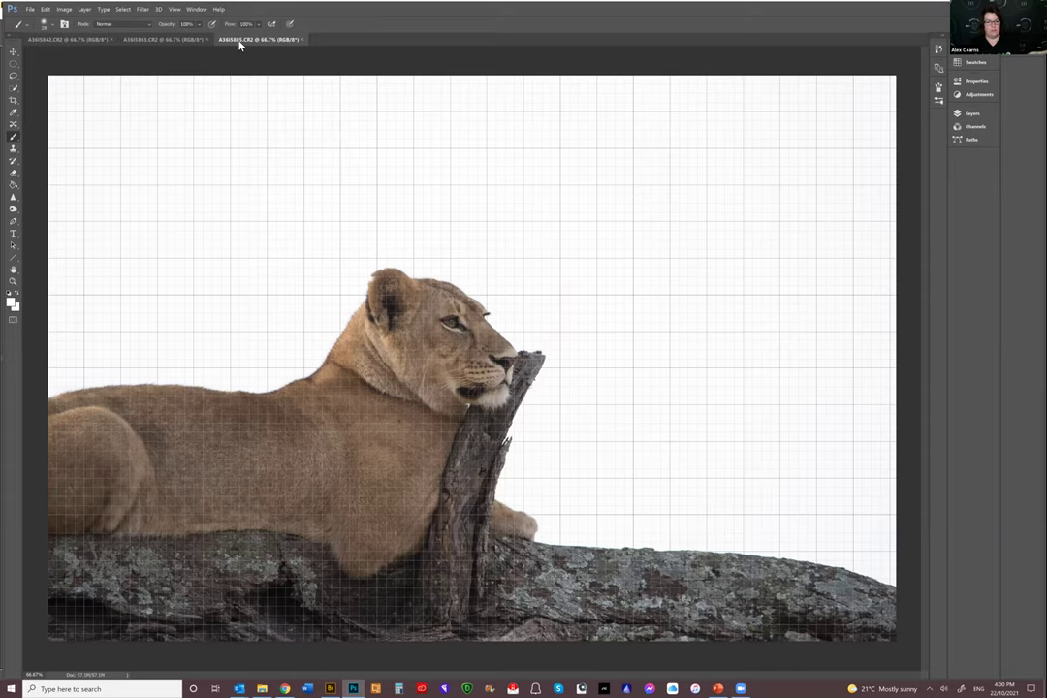
left_click(199, 39)
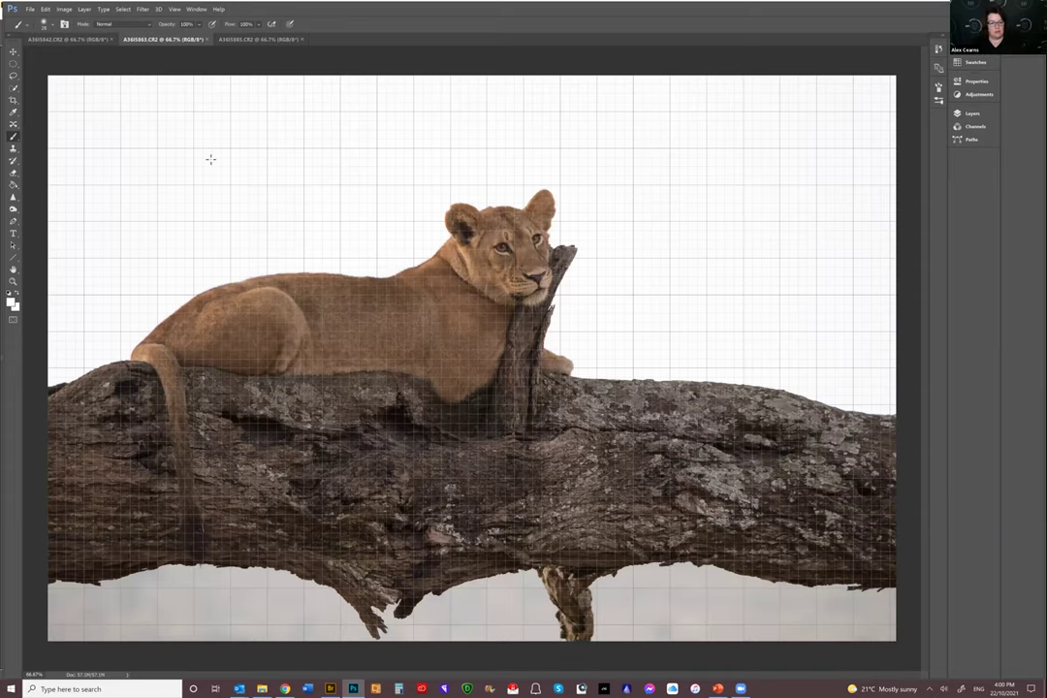
left_click(247, 44)
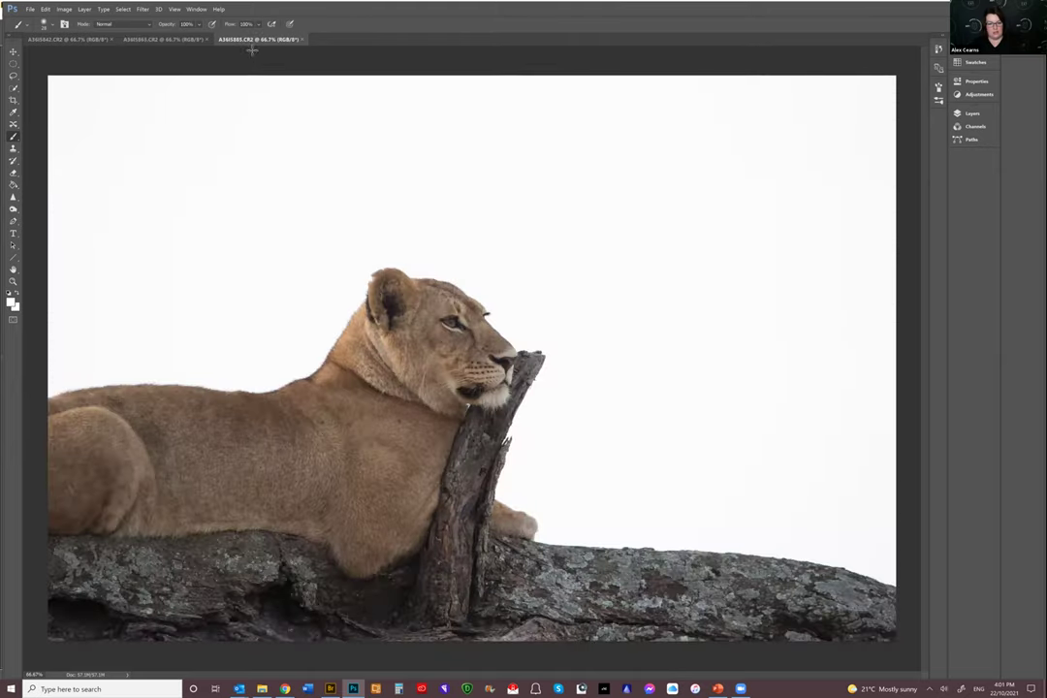
Compare the open lion photos by viewing the second one and returning to the first
left_click(95, 40)
left_click(147, 40)
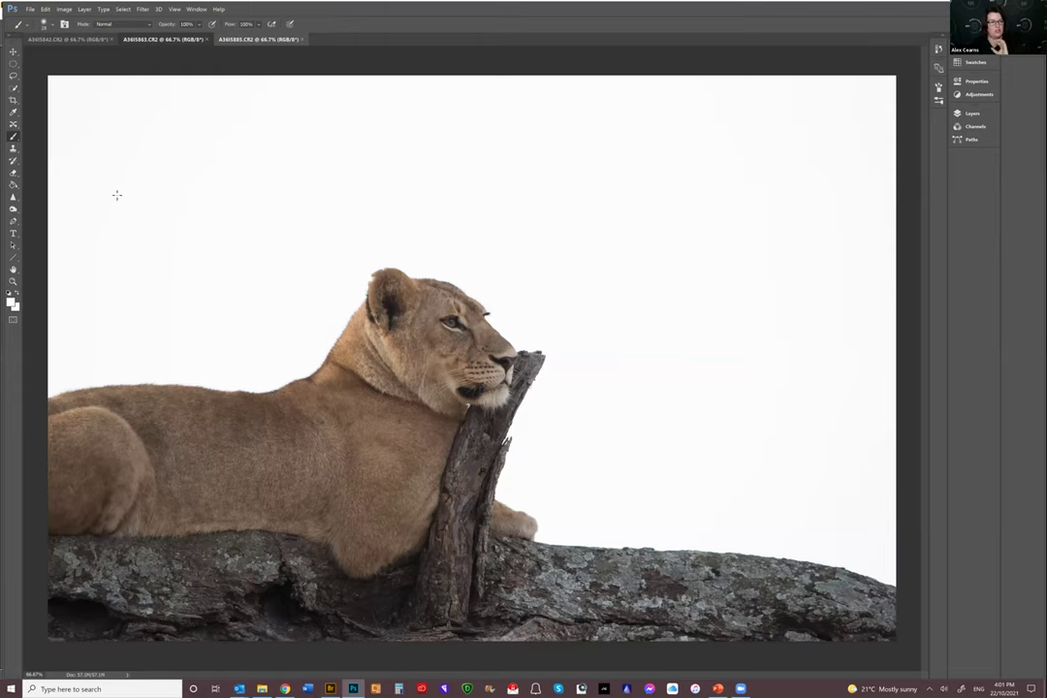
left_click(81, 41)
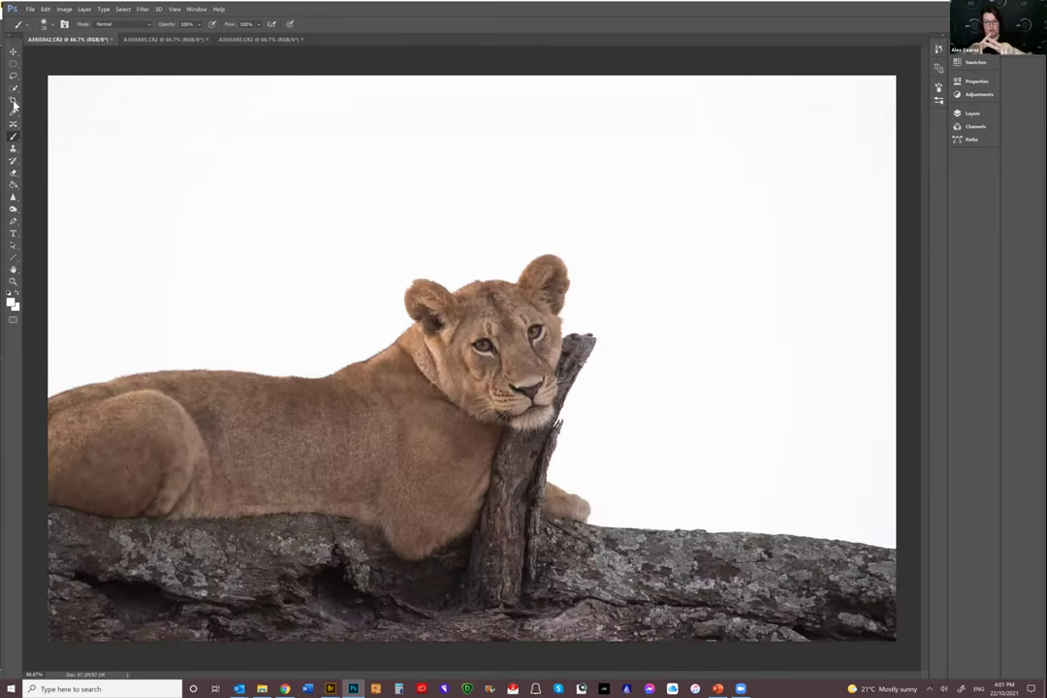
key("ctrl+shift+Tab")
Set up the Crop tool for the first lion photo with width 12 in, height 8 in and resolution 300 px/in
left_click(13, 101)
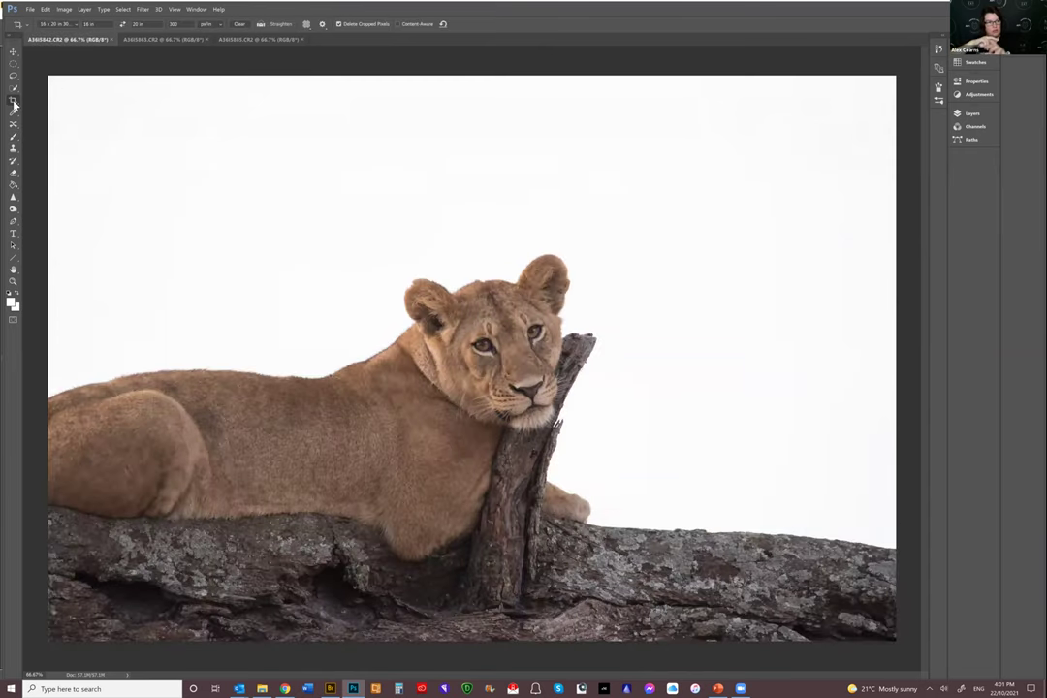
left_click(81, 26)
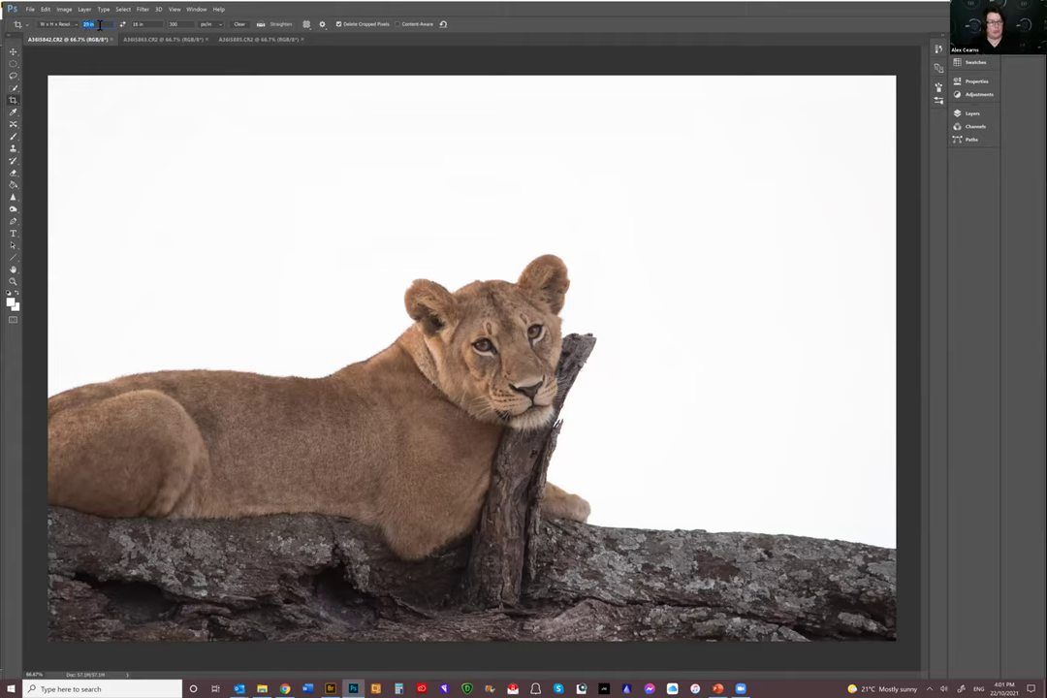
type("12")
key("Tab")
type("8")
Try a 10 × 8 in crop frame on the first lion photo
left_click(89, 28)
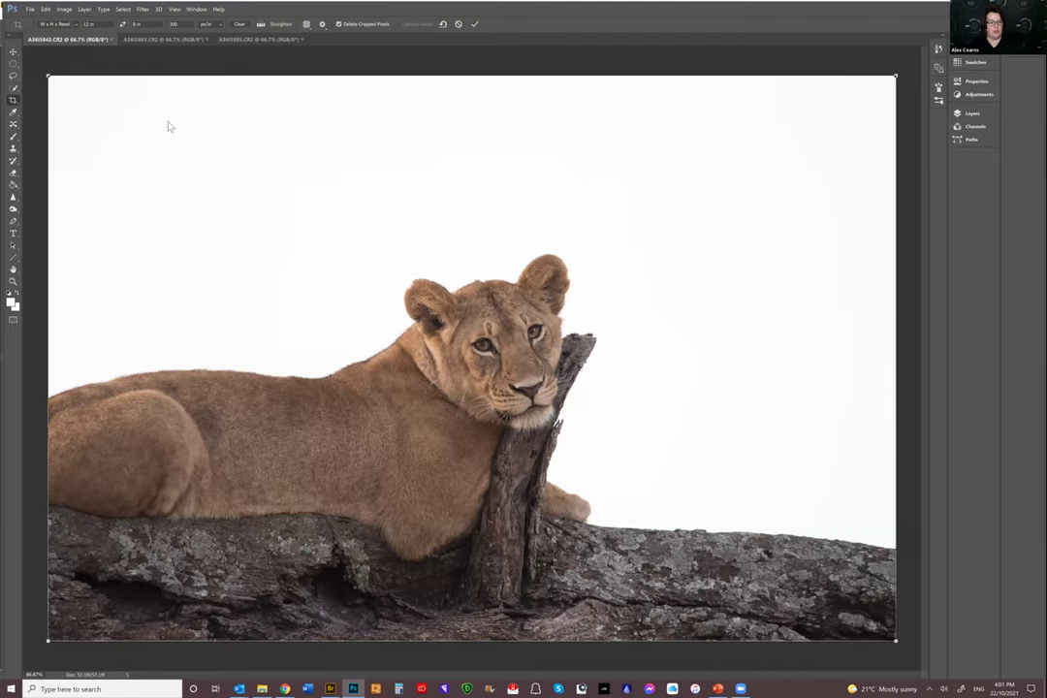
type("10")
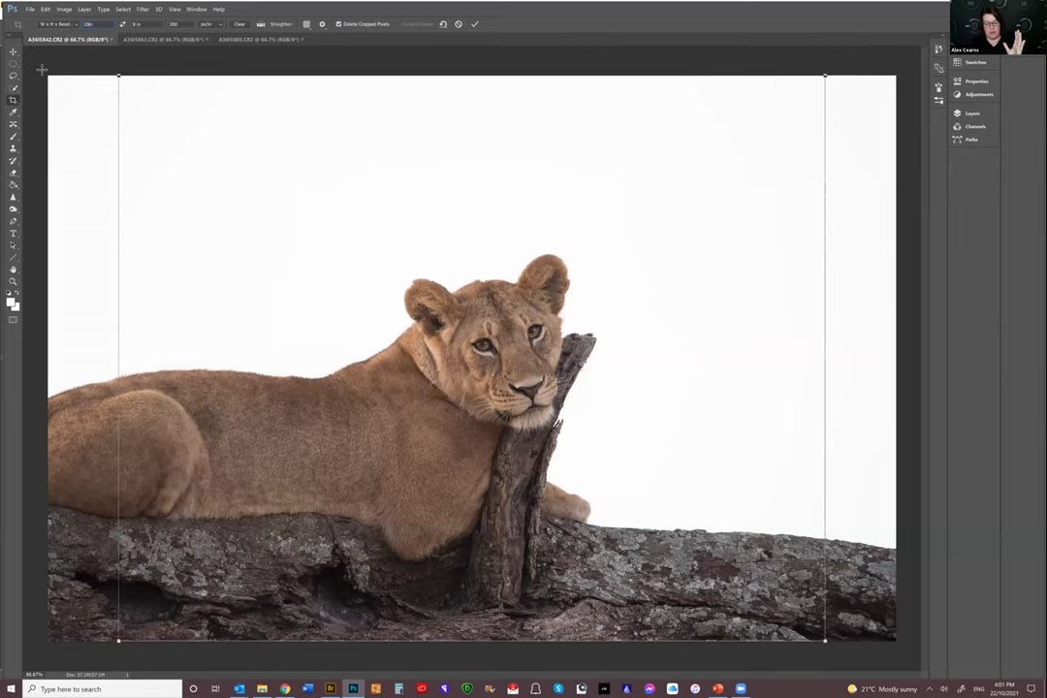
left_click(53, 23)
key("Escape")
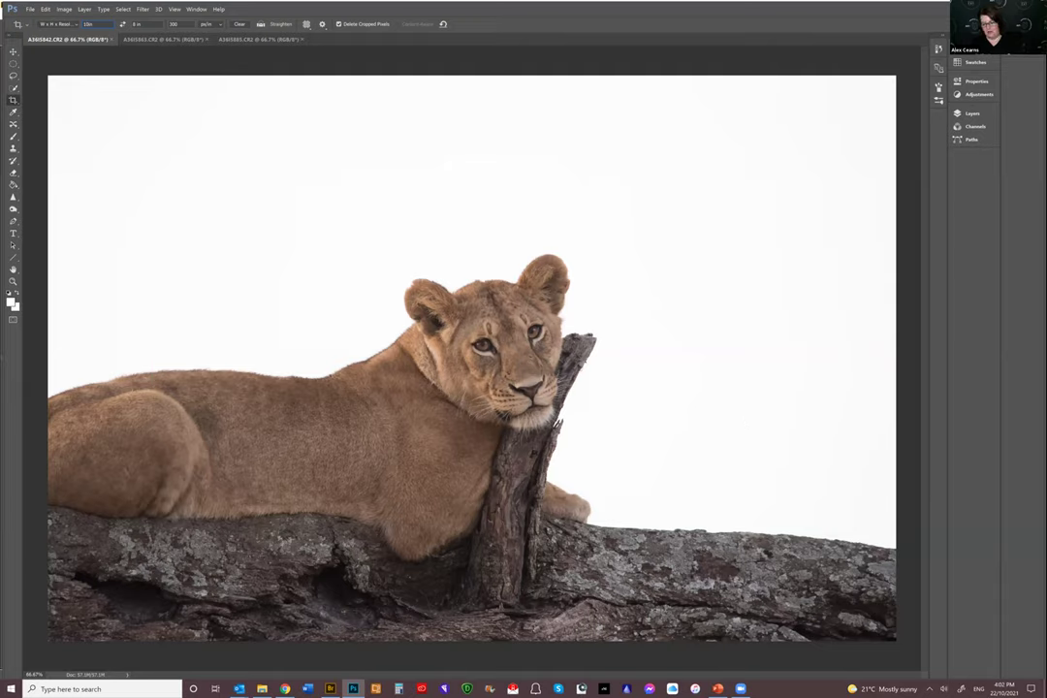
key("Return")
left_click(89, 27)
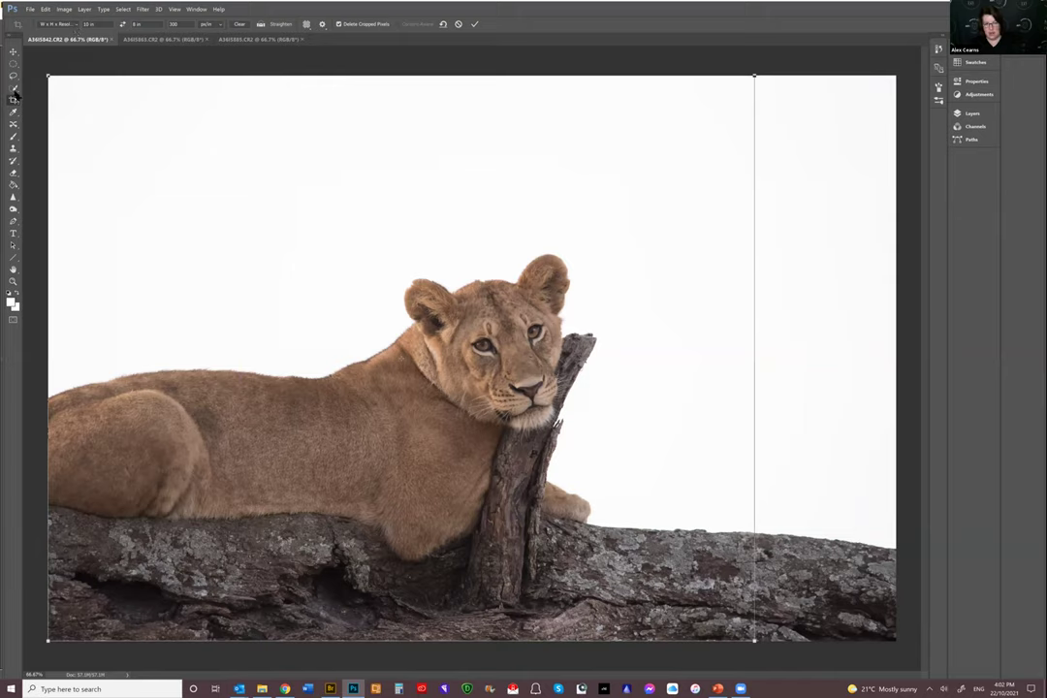
key("Escape")
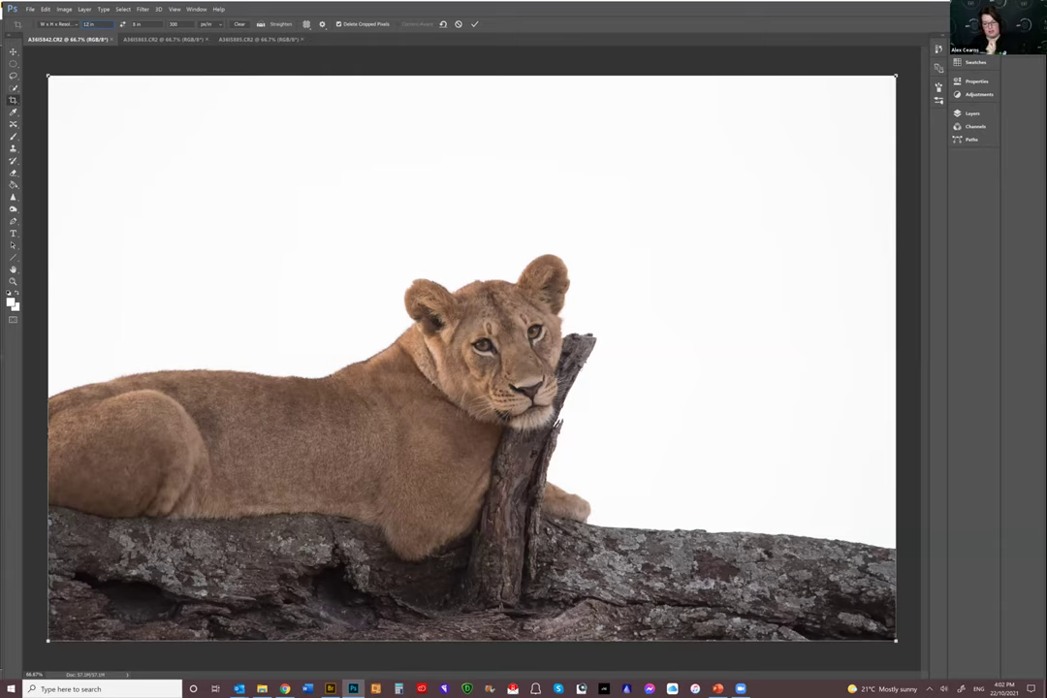
Crop the first photo to 12 × 8 in, rotating the frame clockwise to level the log and trimming the edges slightly
key("o")
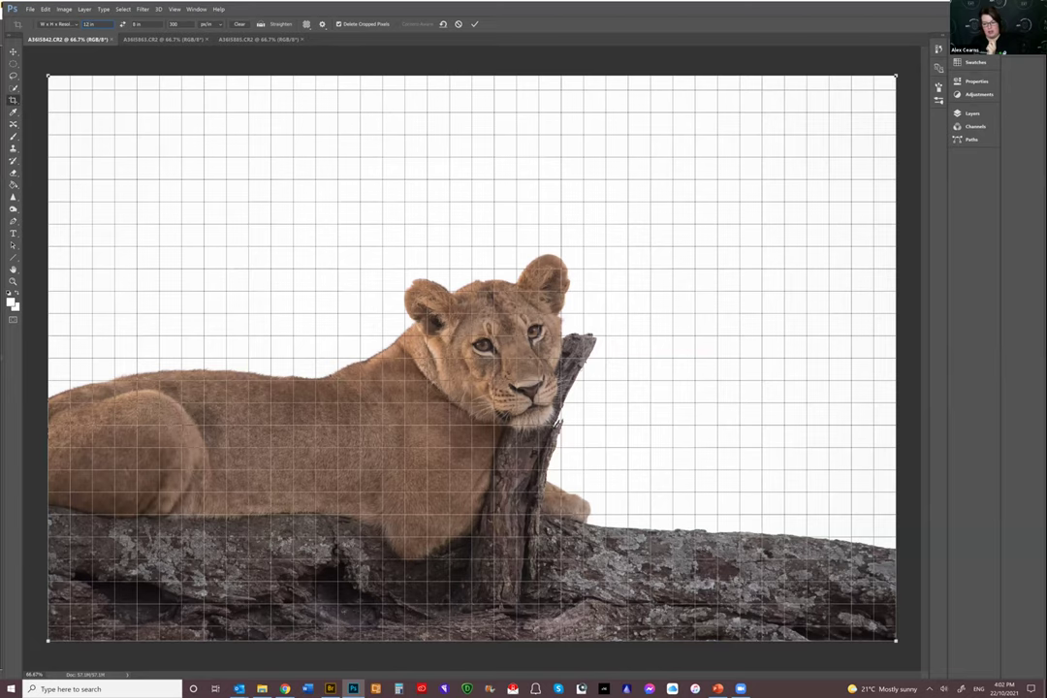
left_click_drag(916, 644, 914, 633)
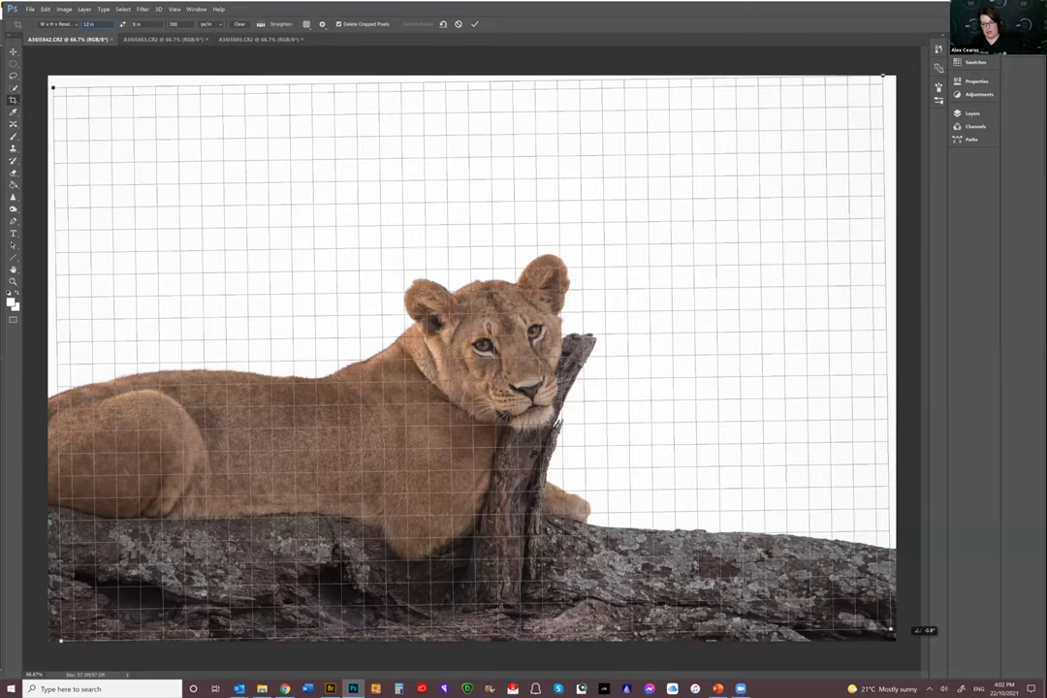
left_click_drag(914, 632, 902, 648)
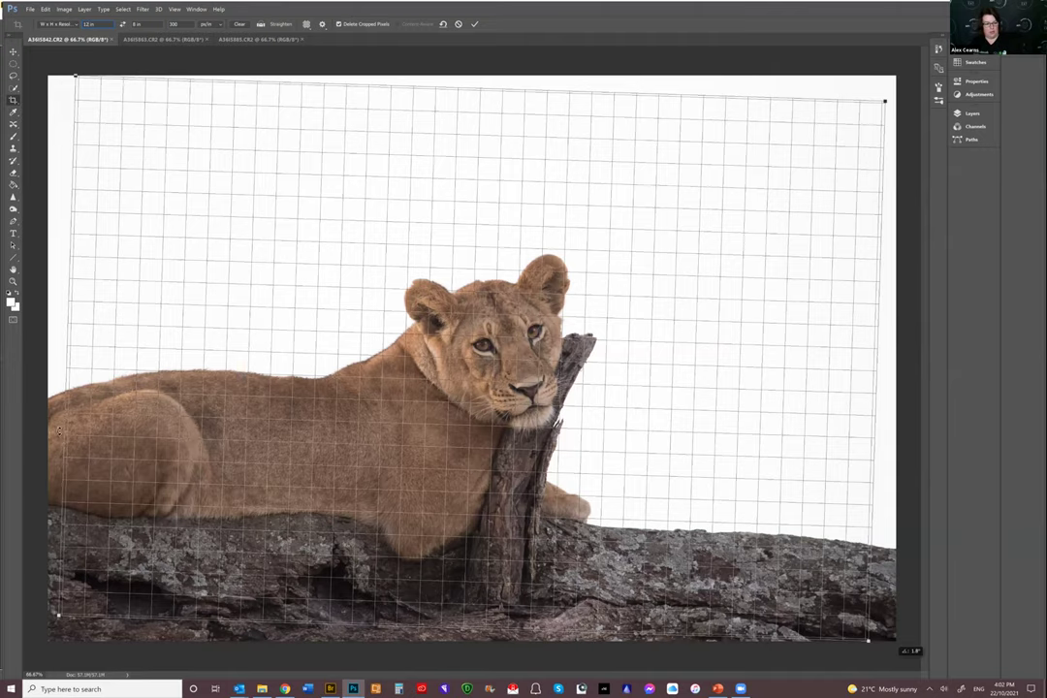
left_click_drag(902, 645, 890, 655)
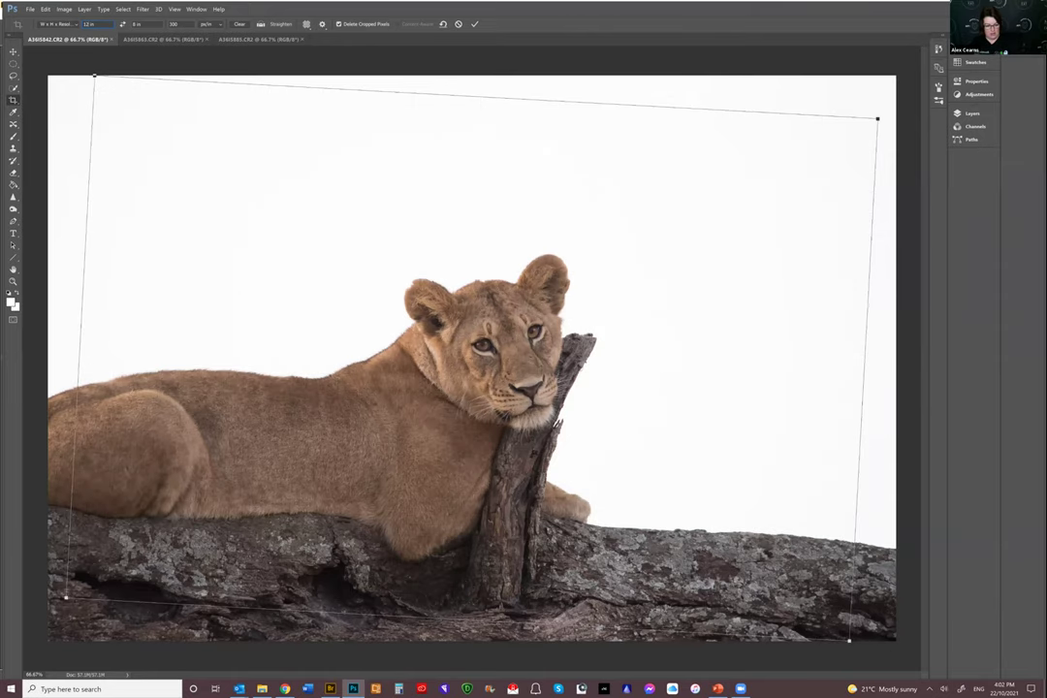
left_click_drag(849, 641, 833, 629)
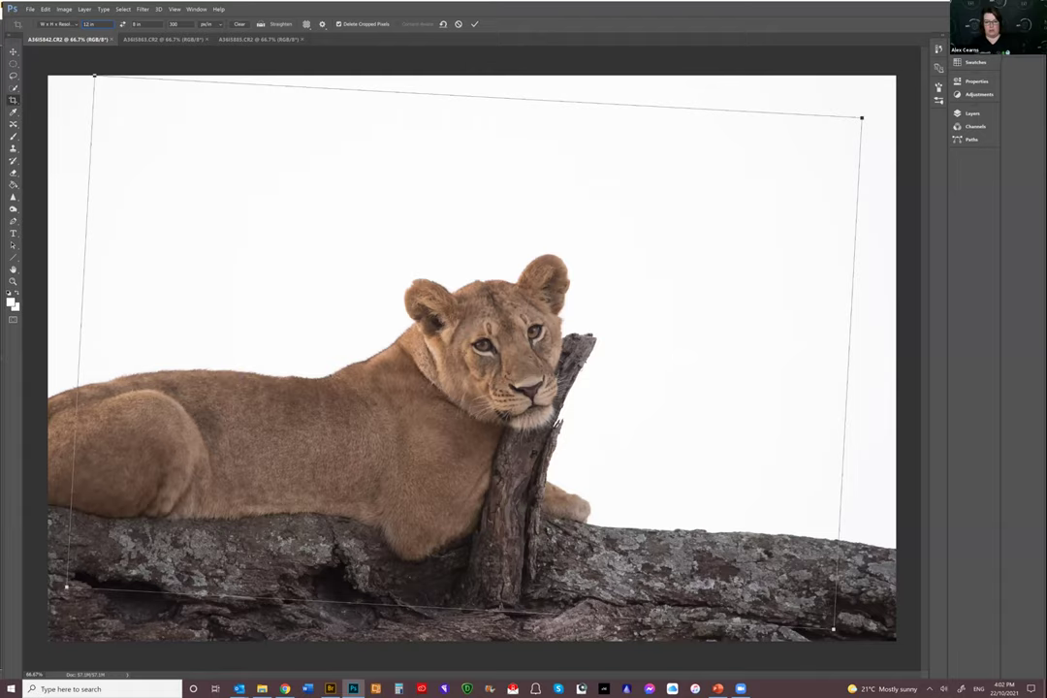
key("Return")
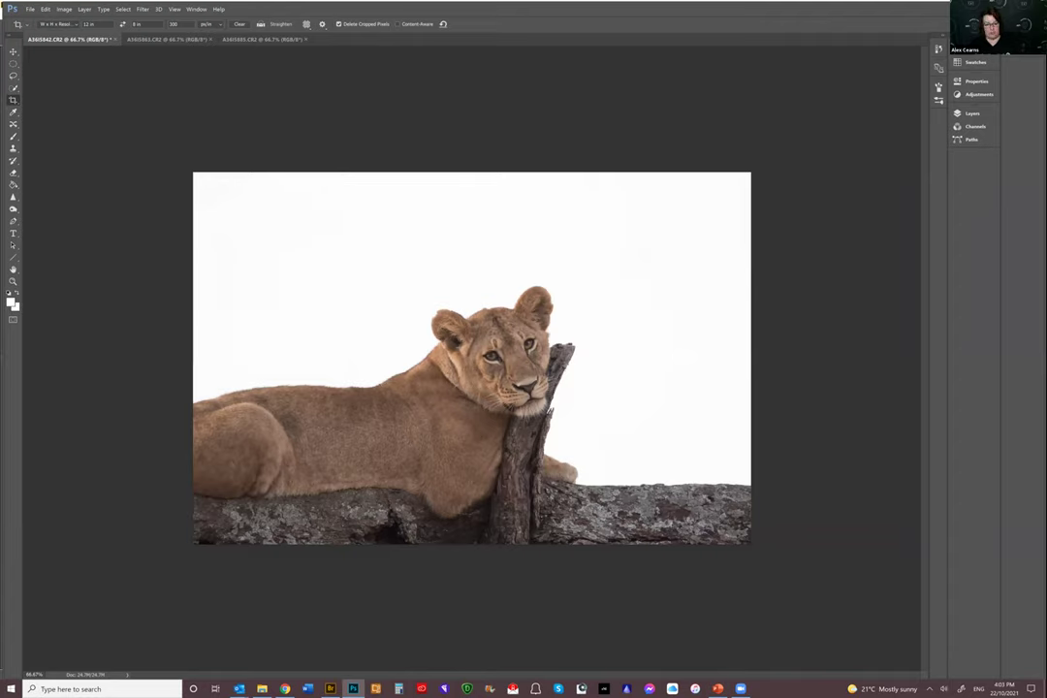
Try a tighter 12 × 8 in crop that cuts off part of the lion's hindquarters and the empty sky
left_click_drag(318, 175, 297, 244)
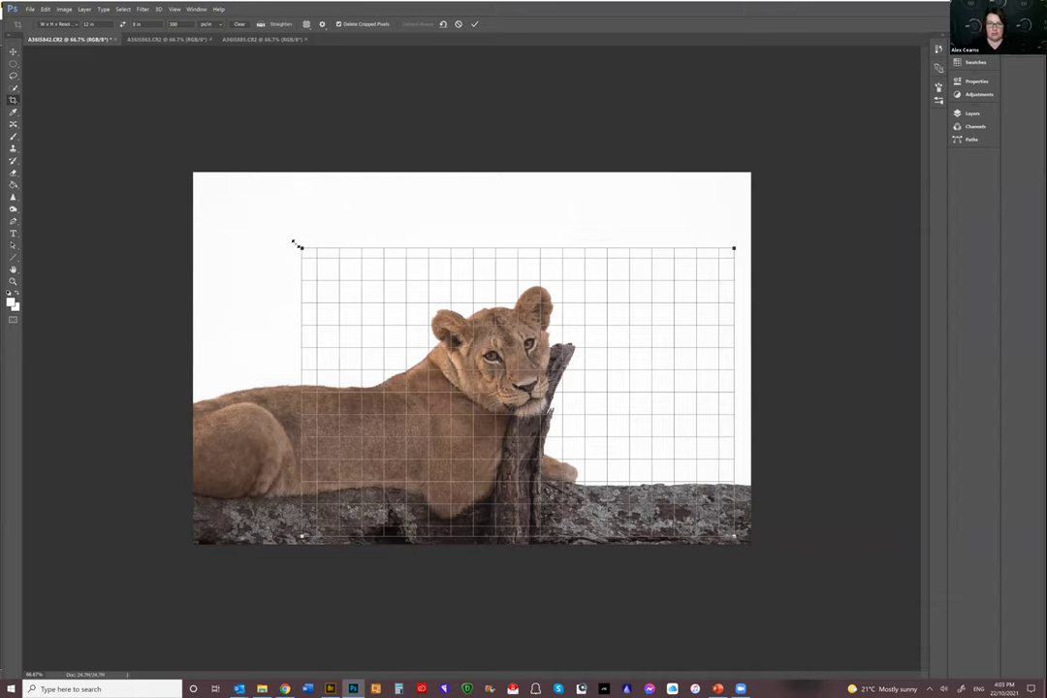
left_click_drag(297, 243, 294, 243)
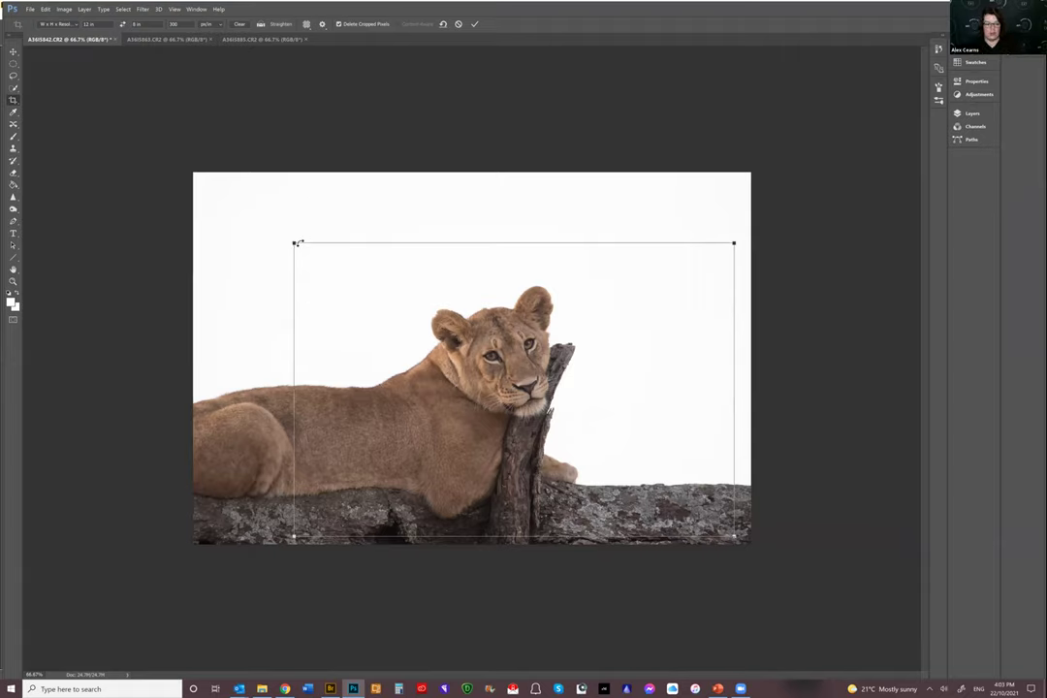
left_click_drag(269, 212, 757, 388)
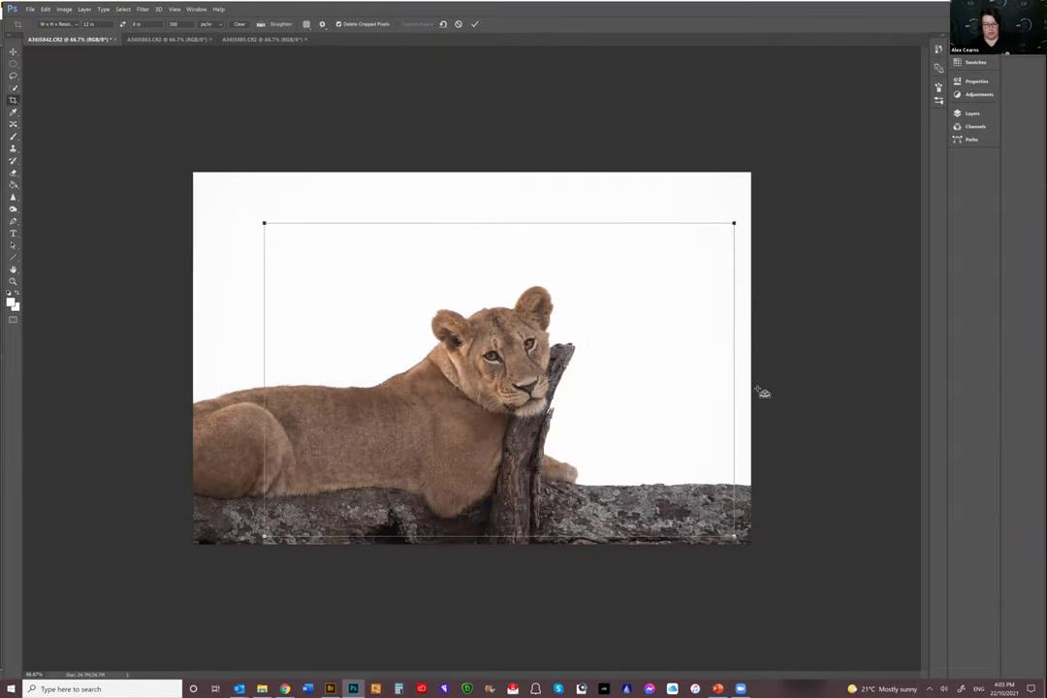
key("Return")
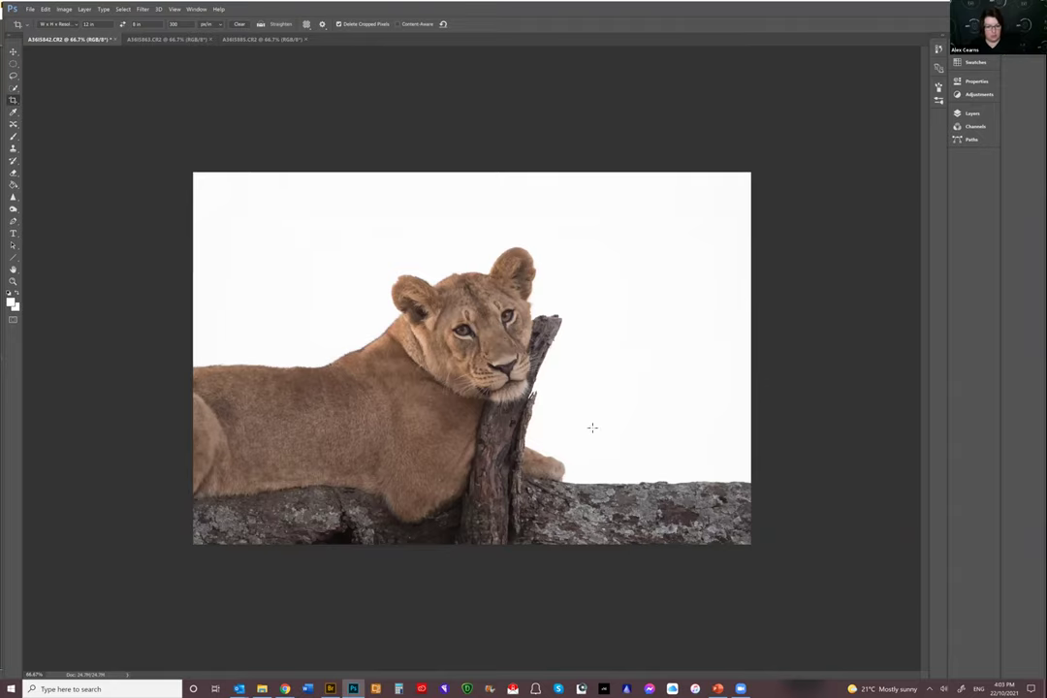
key("ctrl+1")
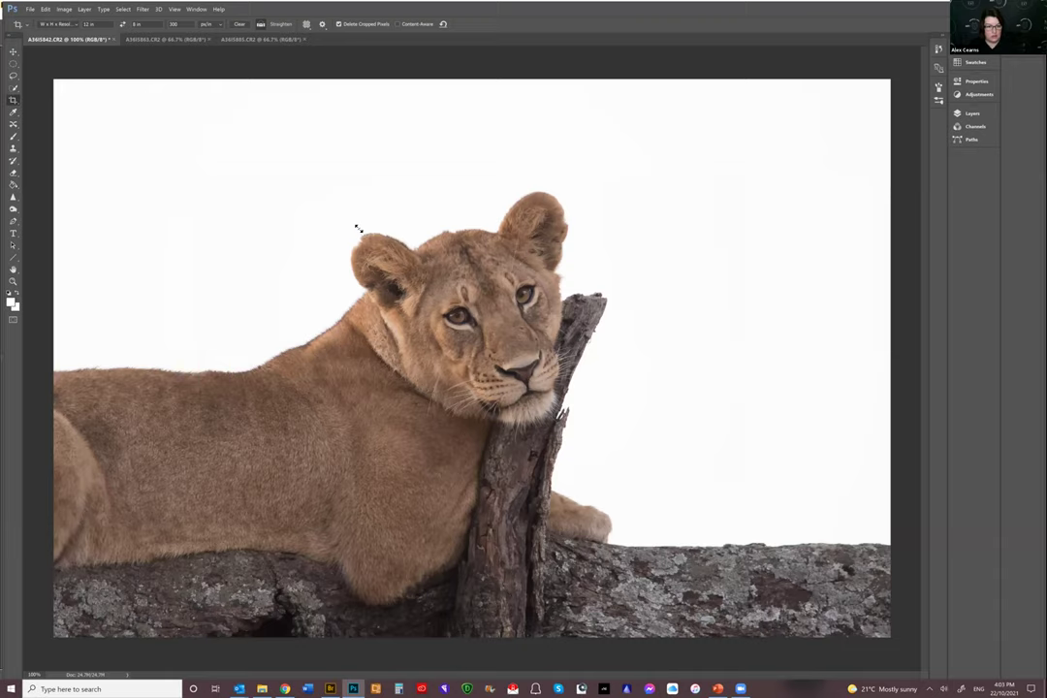
key("ctrl+minus")
Try an extreme 12 × 8 in close-up crop of the lion's face and the stump, inspect its detail, and undo it
left_click_drag(358, 230, 645, 420)
left_click_drag(358, 230, 494, 321)
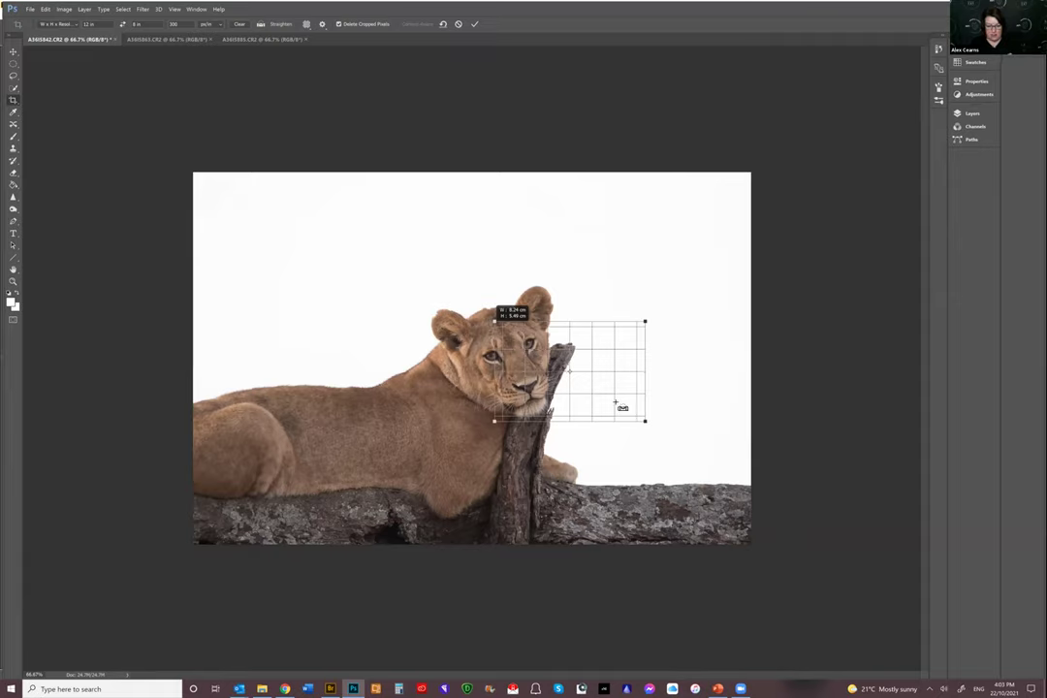
left_click_drag(620, 401, 616, 403)
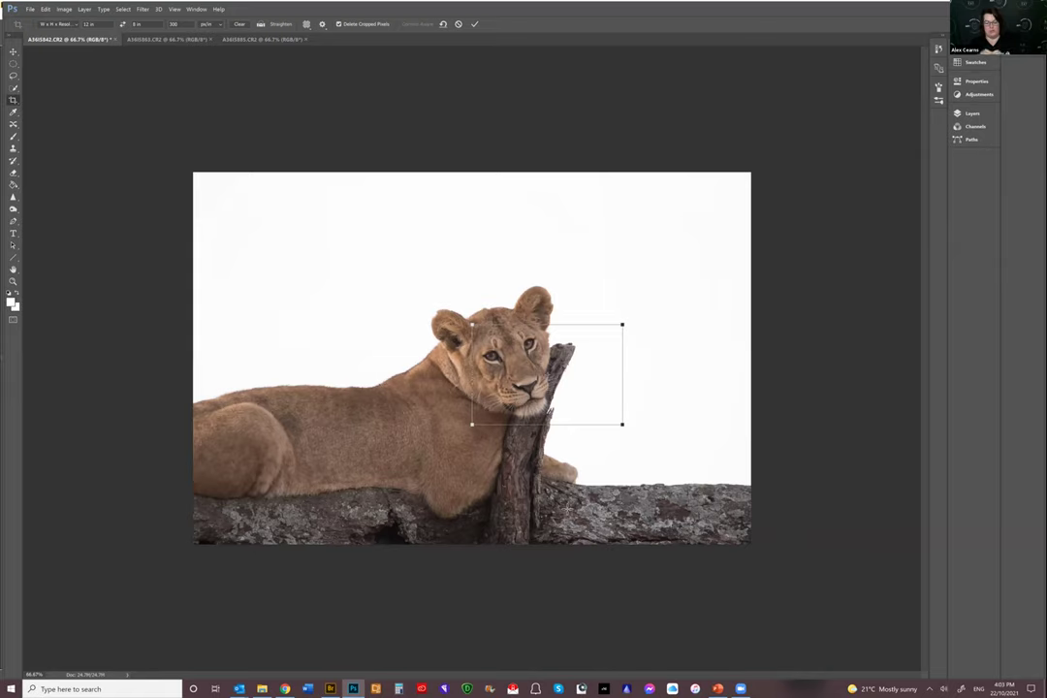
key("Return")
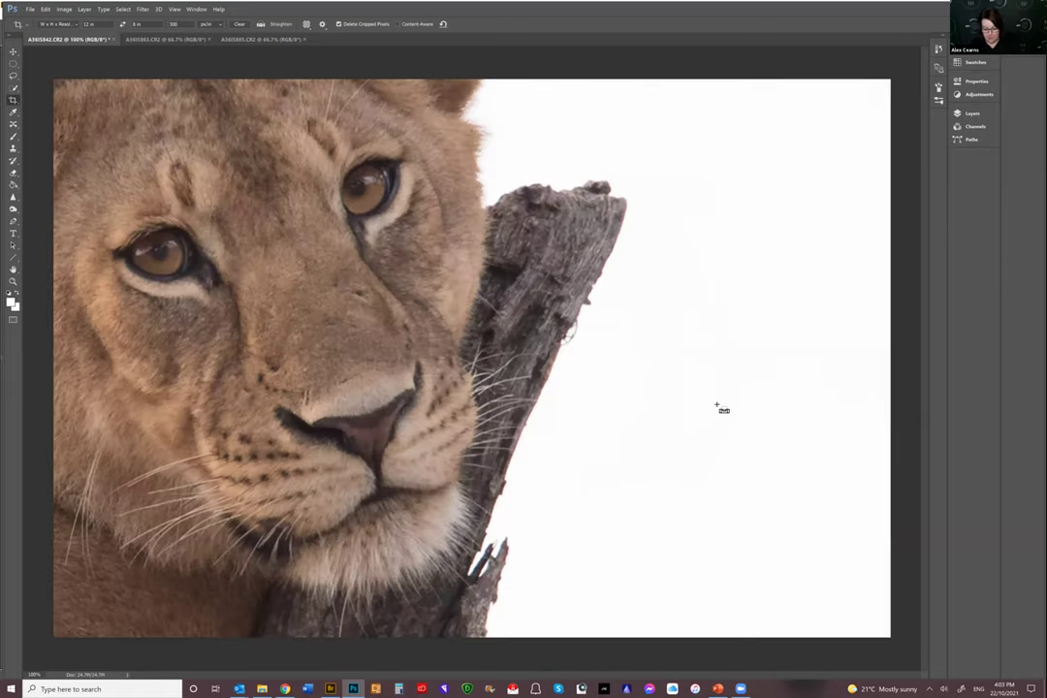
key("ctrl+plus")
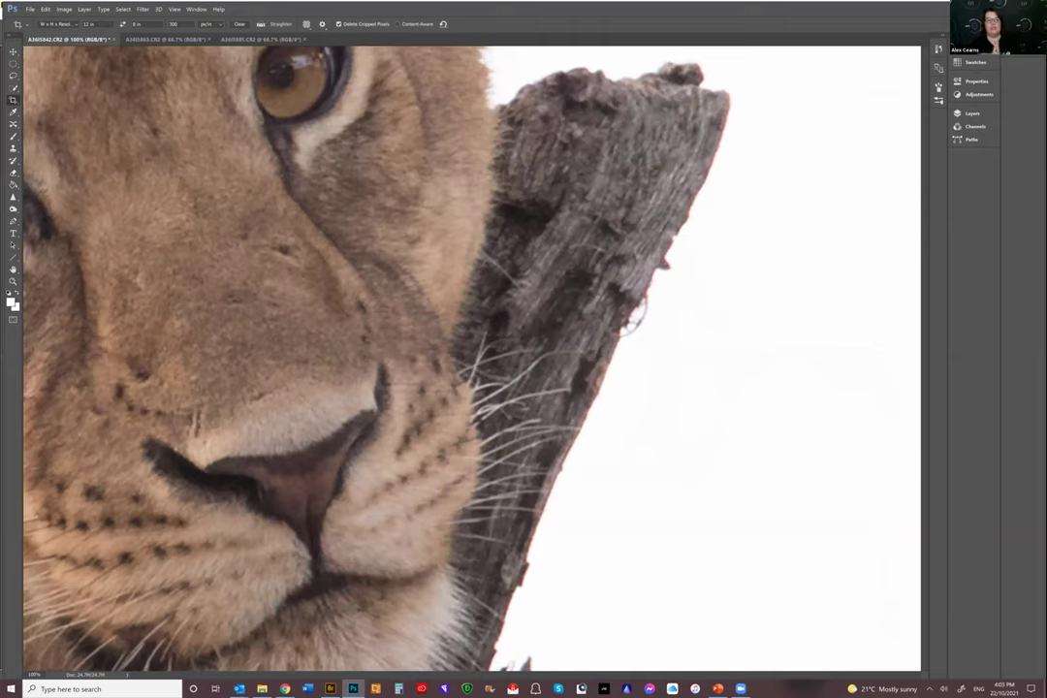
key("ctrl+0")
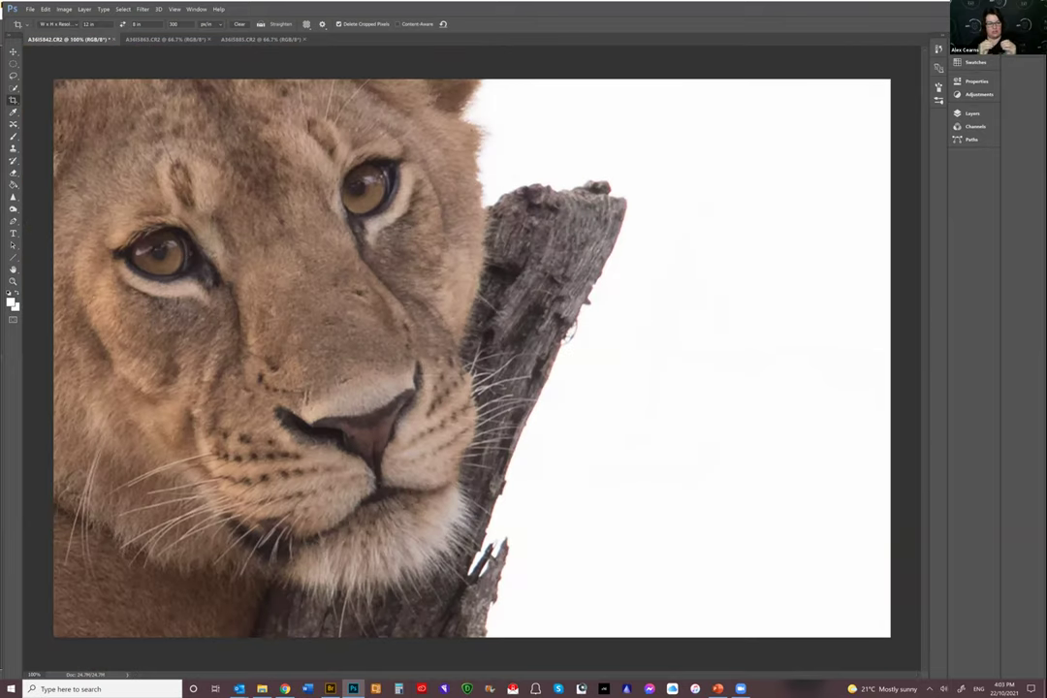
key("ctrl+minus")
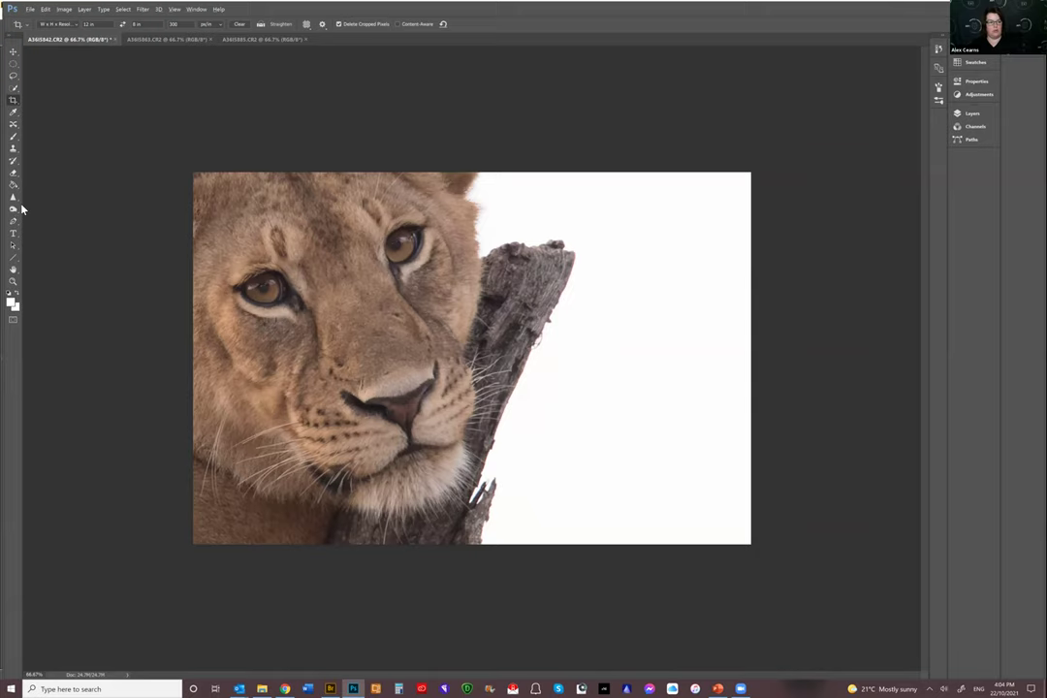
key("ctrl+z")
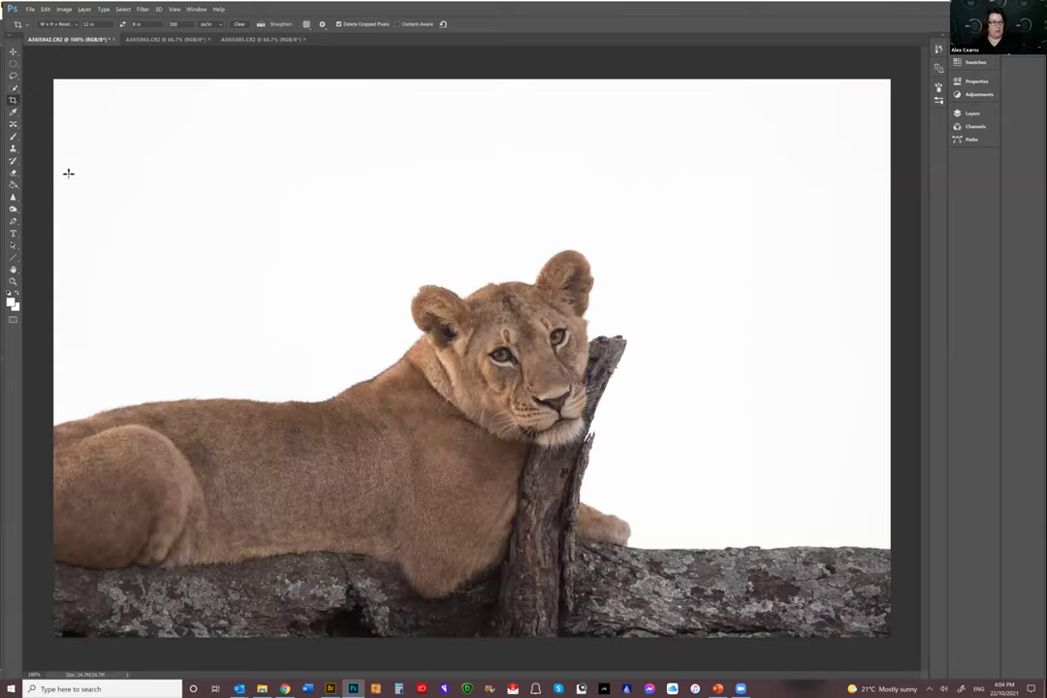
Choose the Burn tool with range Shadows and exposure 12%, and try soft brush sizes of 100 px and 464 px
key("ctrl+minus")
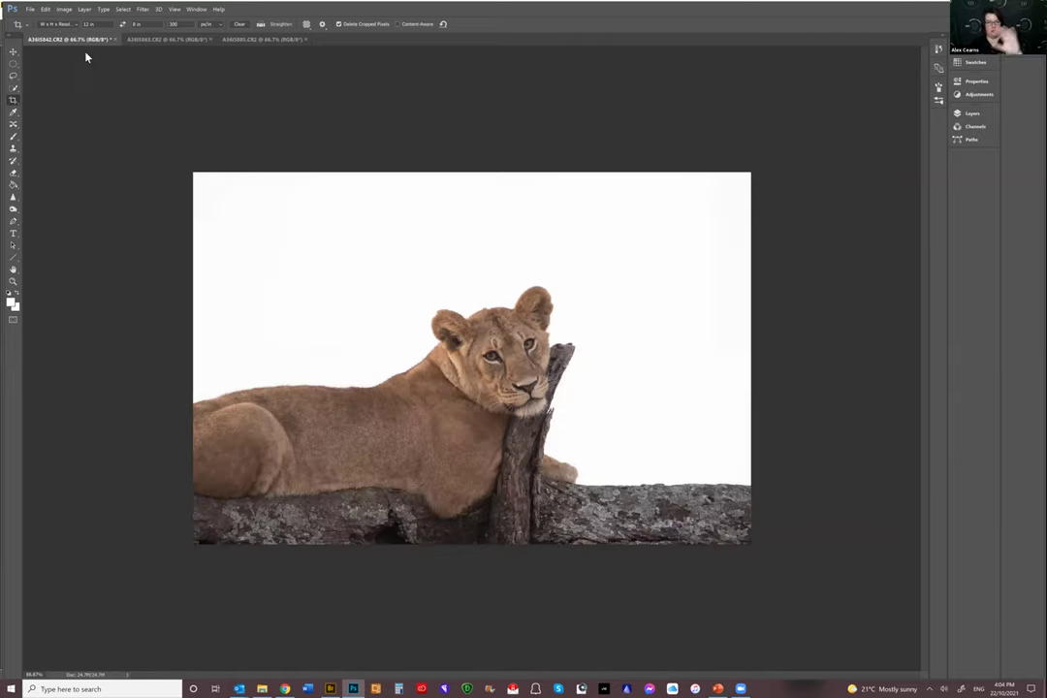
key("o")
right_click(86, 57)
key("bracketleft")
key("bracketleft")
key("bracketleft")
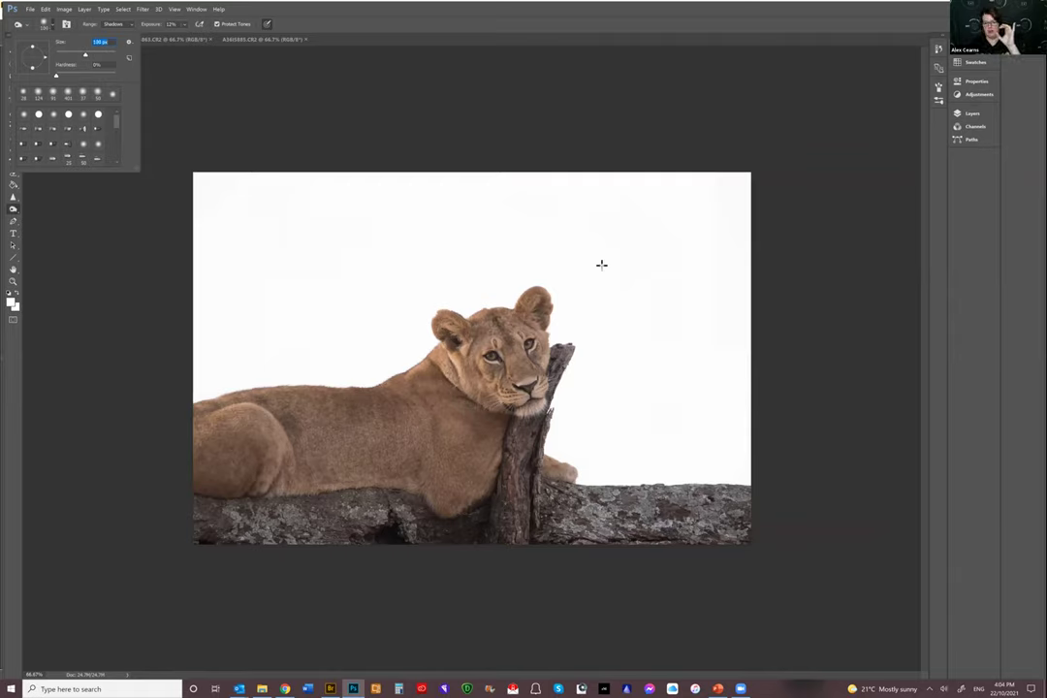
key("Return")
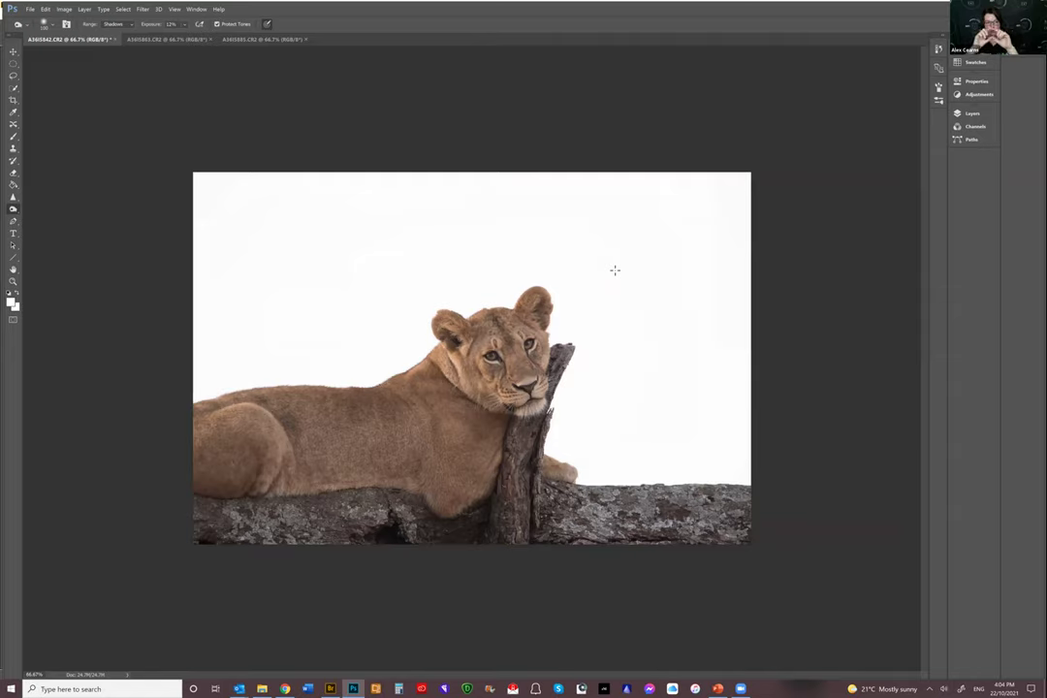
right_click(108, 56)
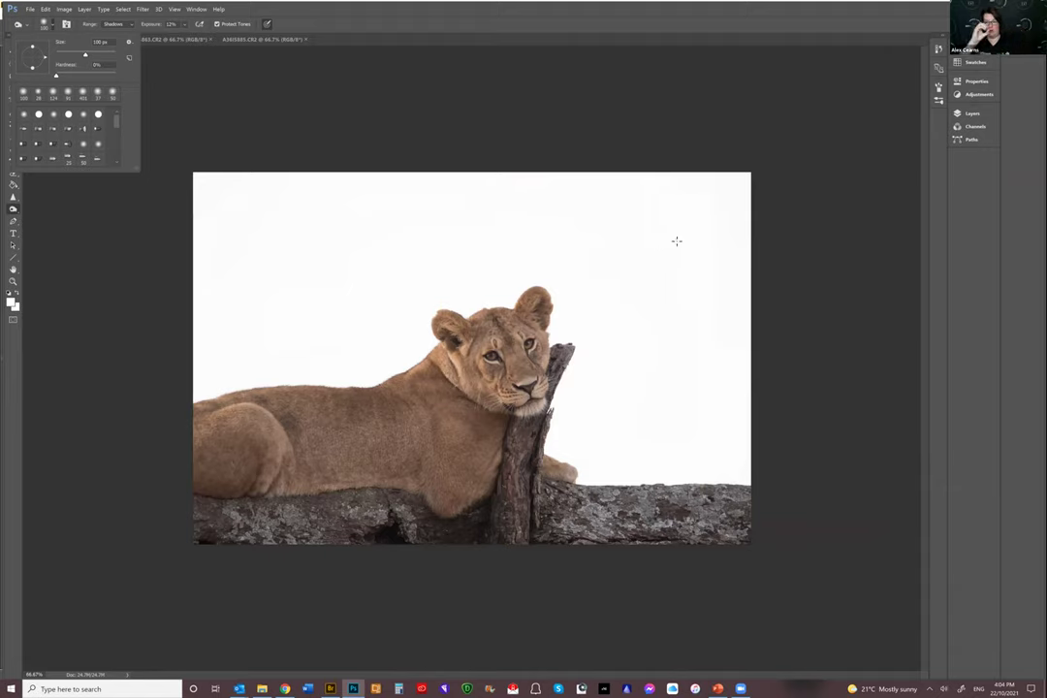
type("400")
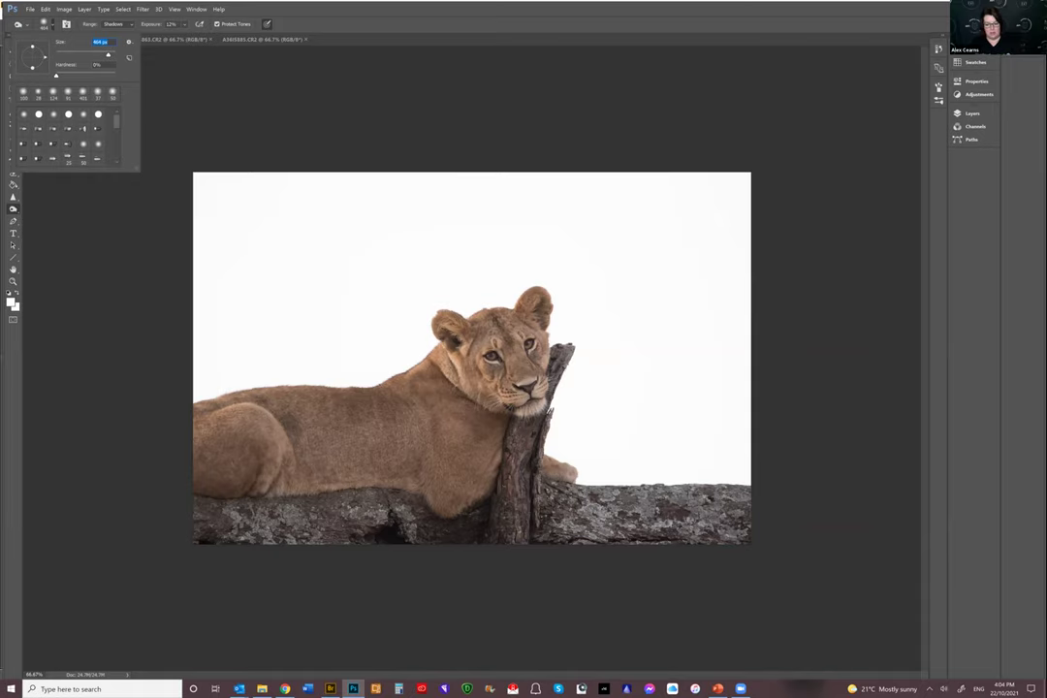
key("Escape")
Darken the dark fur marking on the lion's forehead with the Burn tool and compare it with the unburned version
key("ctrl+1")
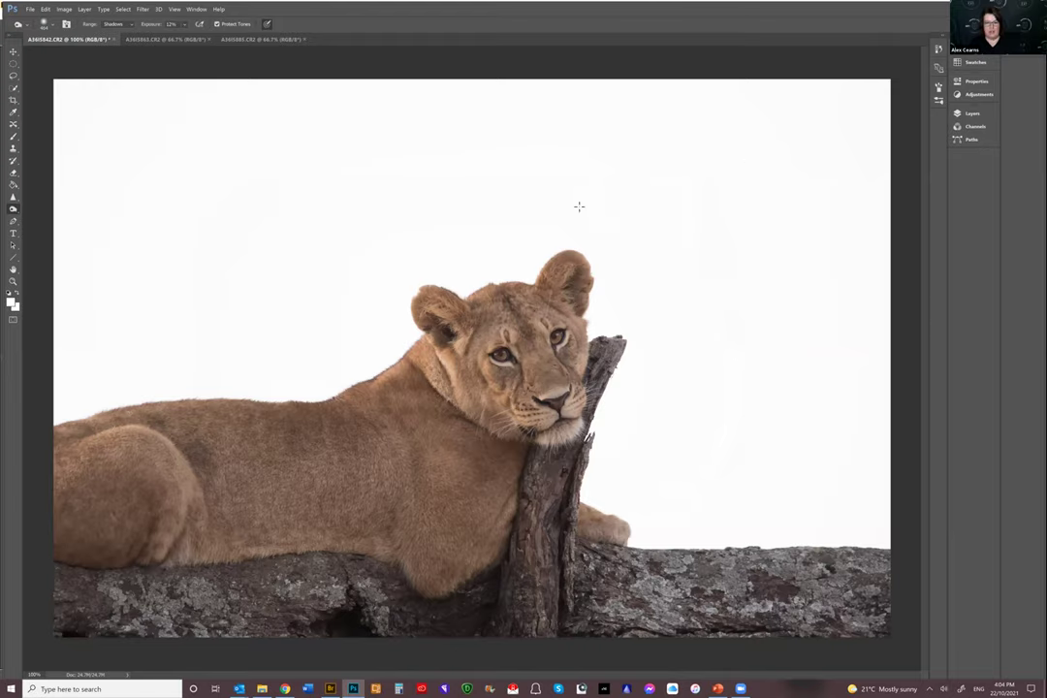
key("ctrl+plus")
key("ctrl+plus")
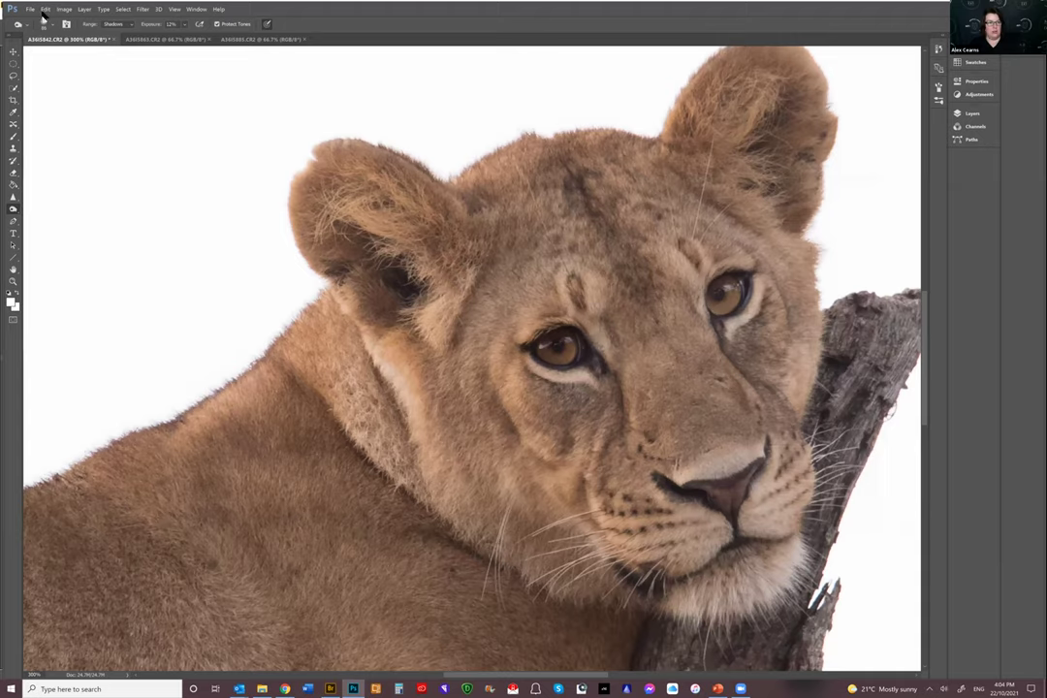
key("ctrl+shift+z")
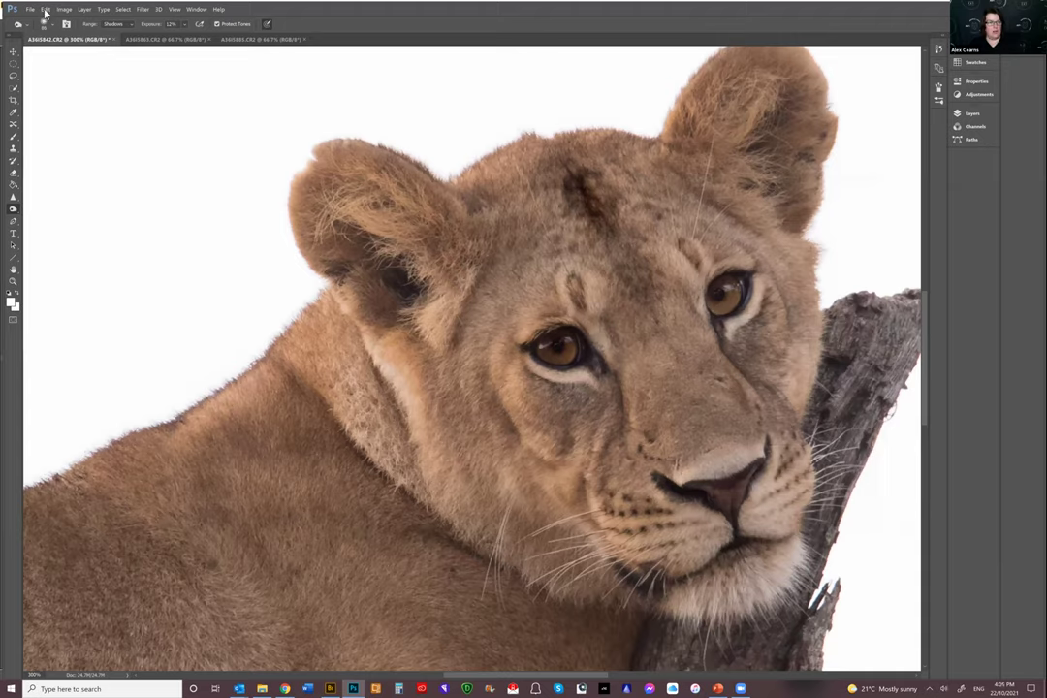
Undo the heavy burning on the lion's forehead and enlarge the soft Burn brush to 448 px
key("ctrl+z")
left_click(44, 9)
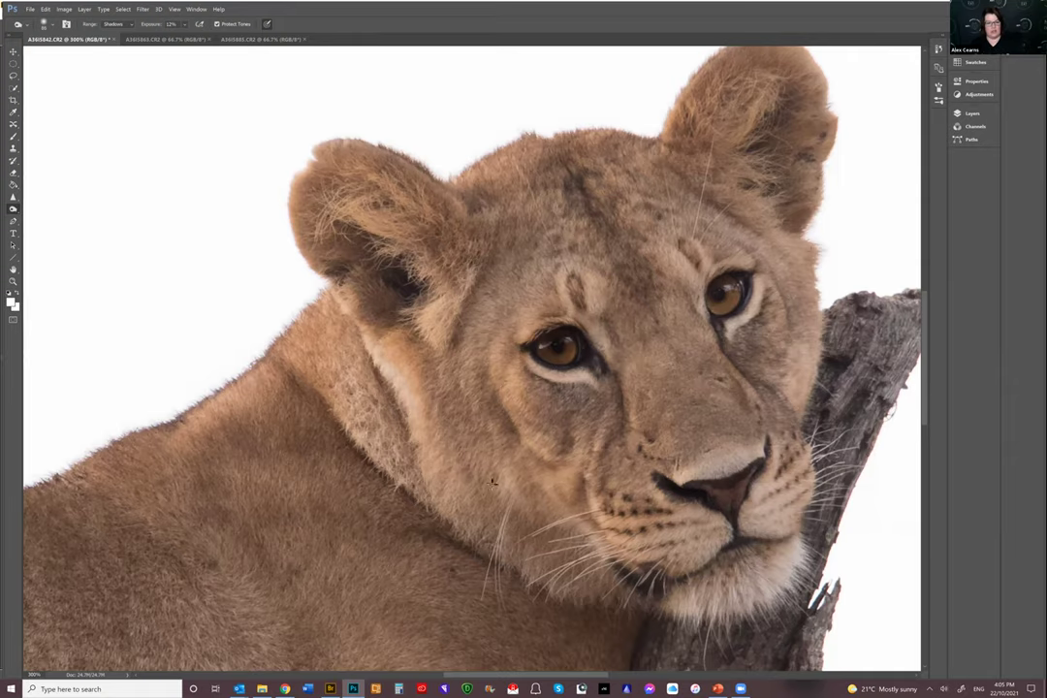
key("ctrl+0")
left_click(47, 23)
left_click(107, 55)
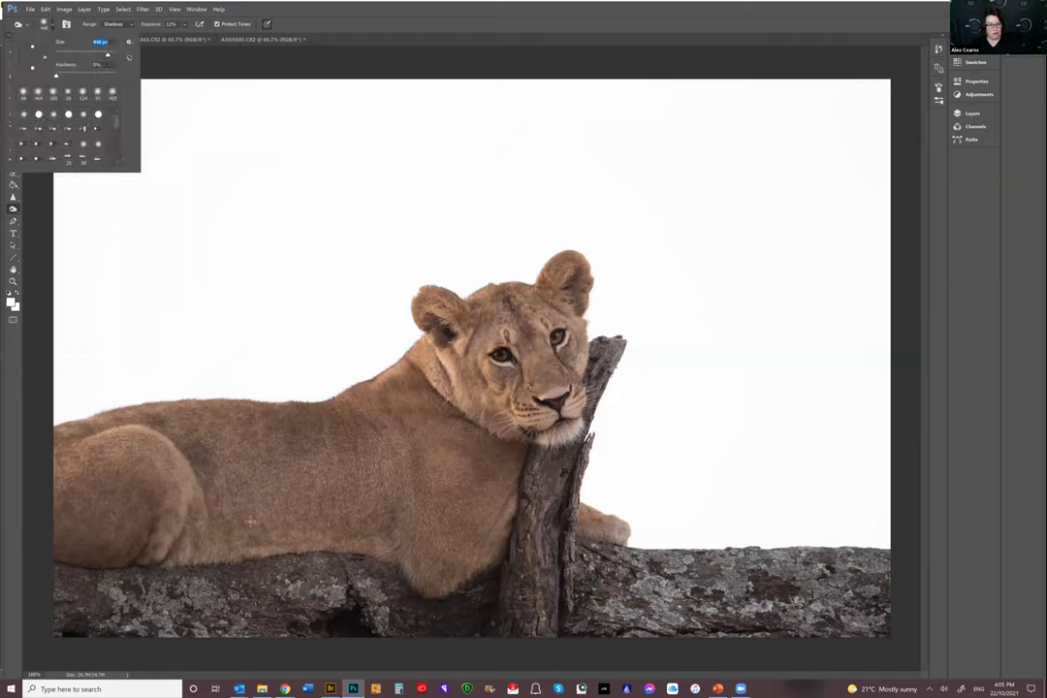
left_click(308, 386)
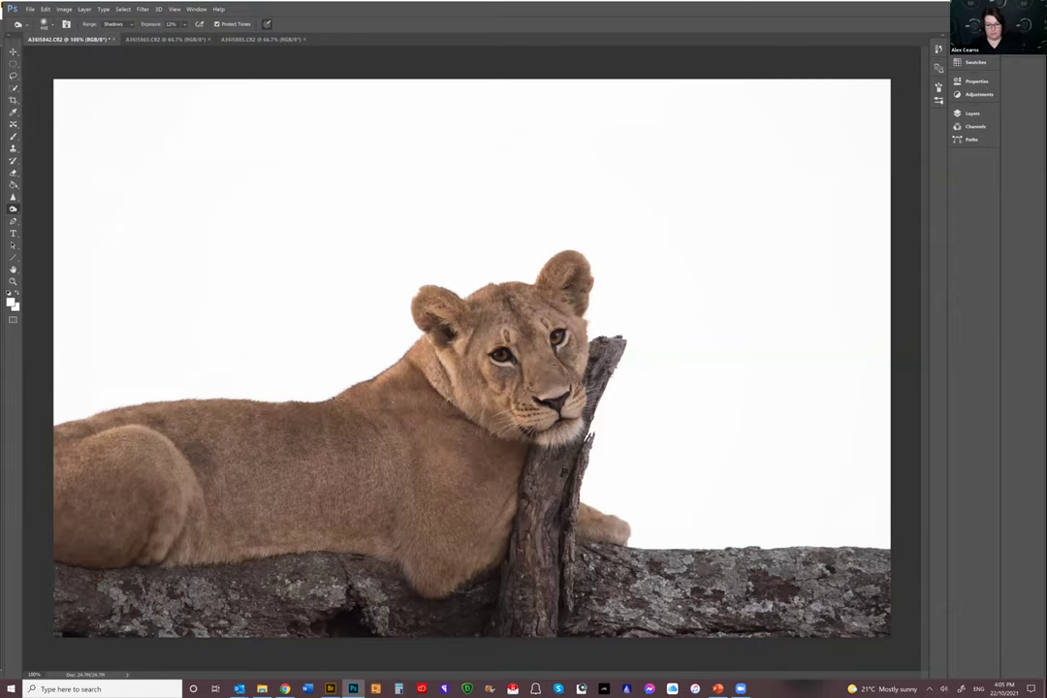
key("ctrl+minus")
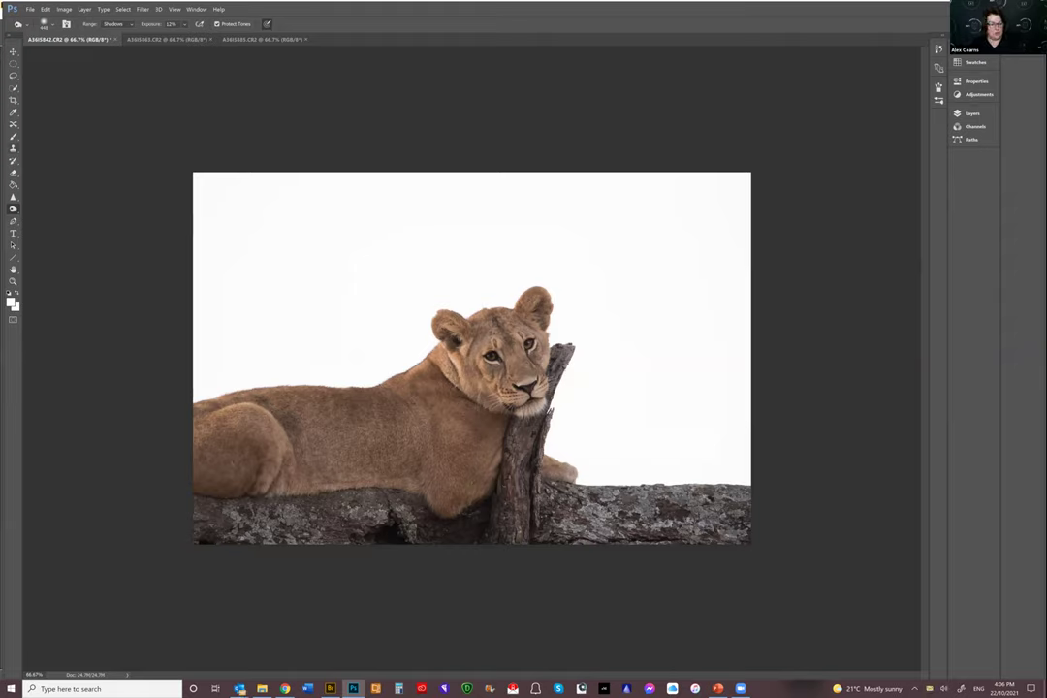
Choose the Clone Stamp tool with a soft 95 px brush, 0% hardness and 100% opacity
key("super+alt+1")
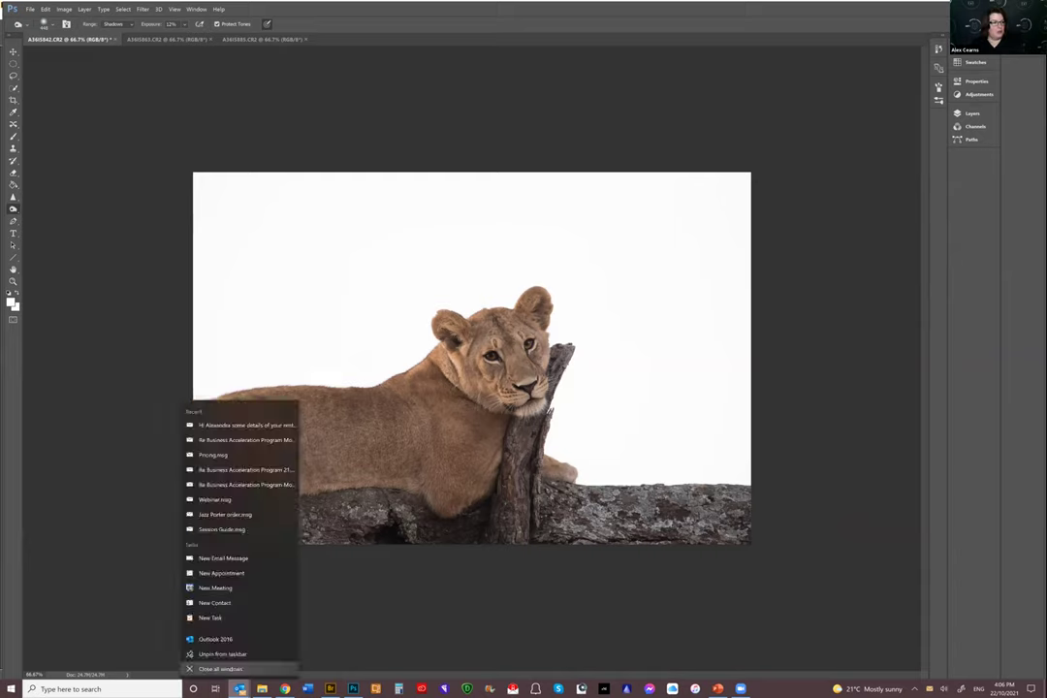
left_click(15, 138)
left_click(13, 146)
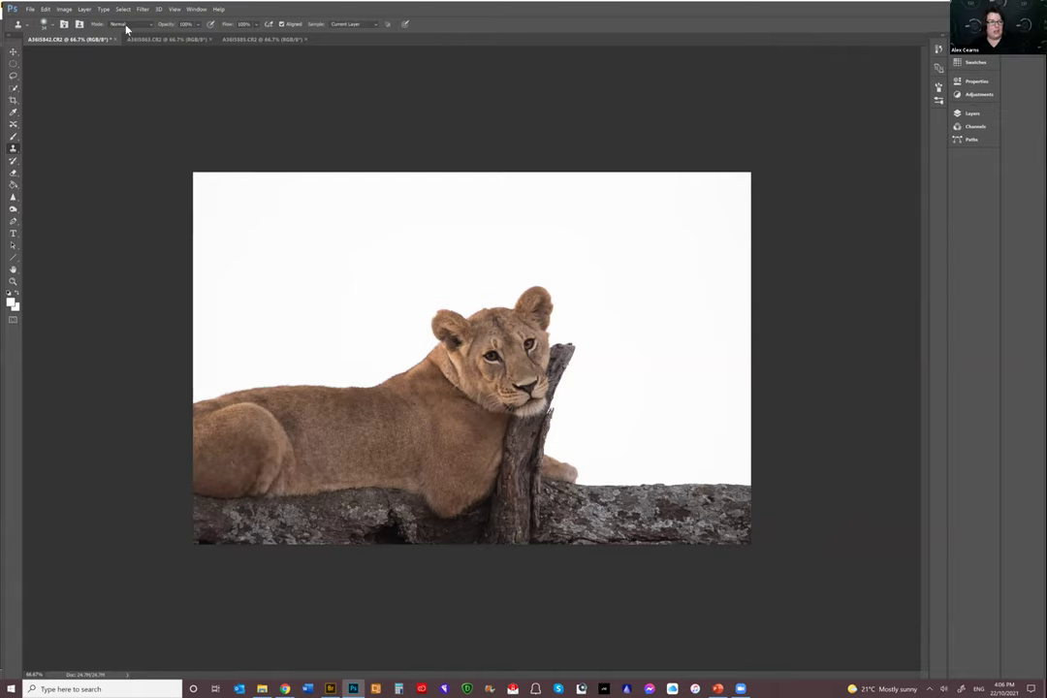
right_click(76, 45)
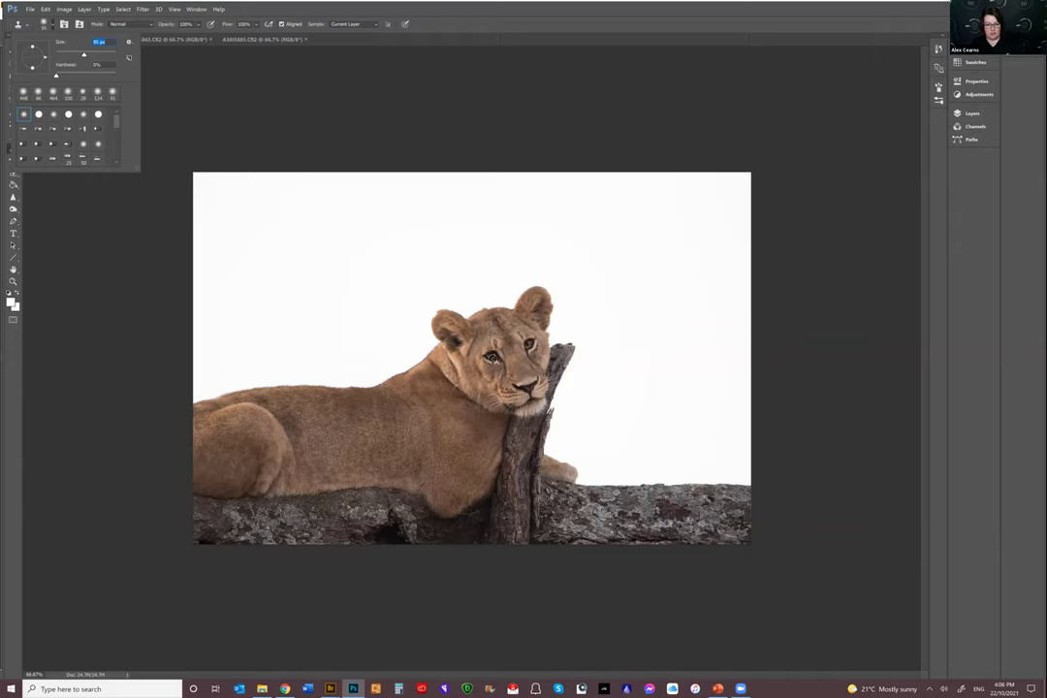
key("Return")
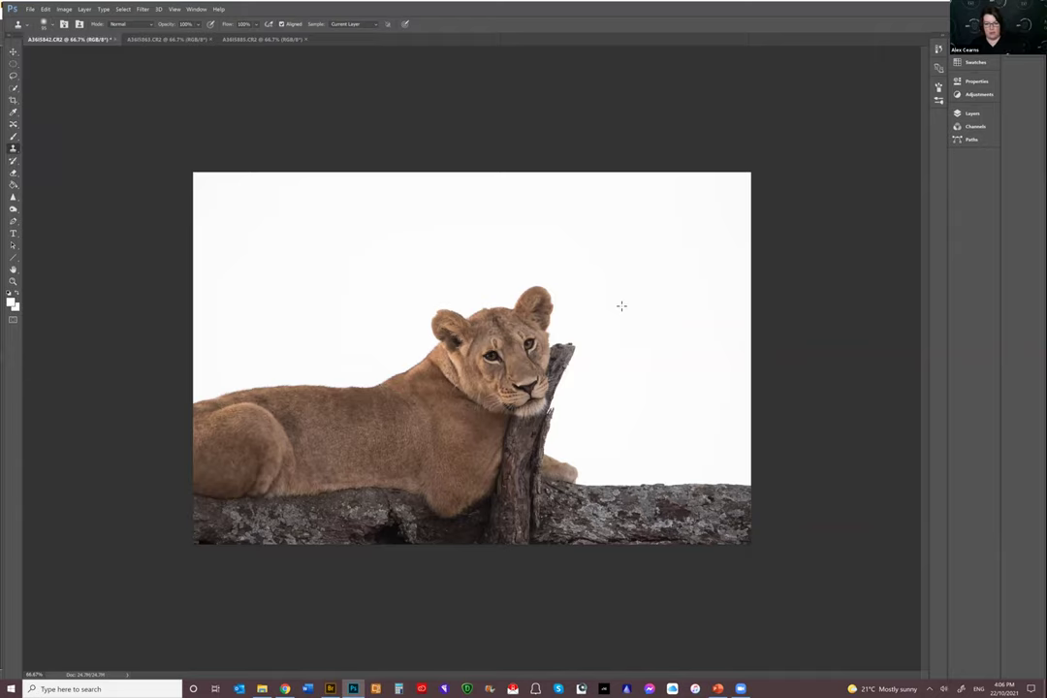
Try cloning the lion's eye onto the blank sky at 100% opacity, then undo the cloned patches
left_click(629, 288)
left_click(662, 269)
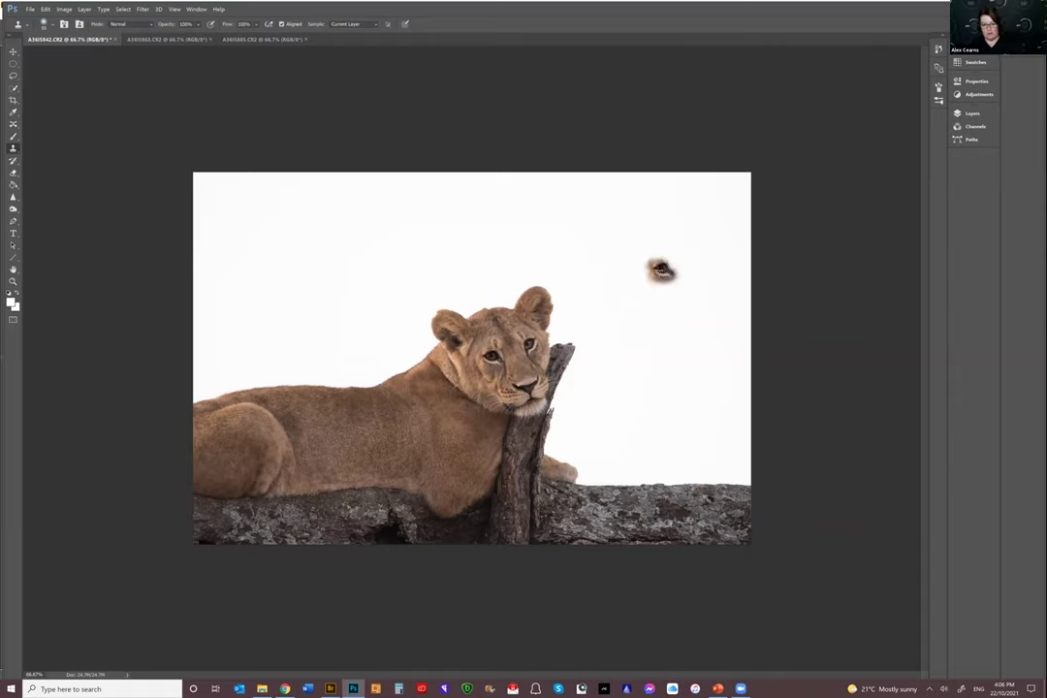
left_click(662, 270)
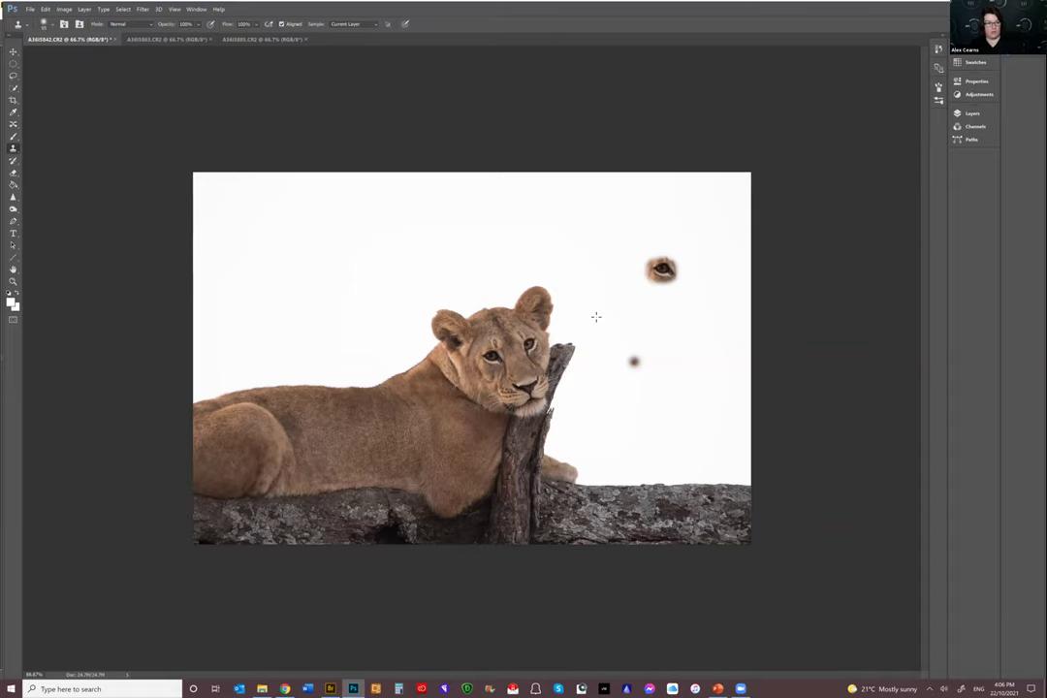
key("ctrl+z")
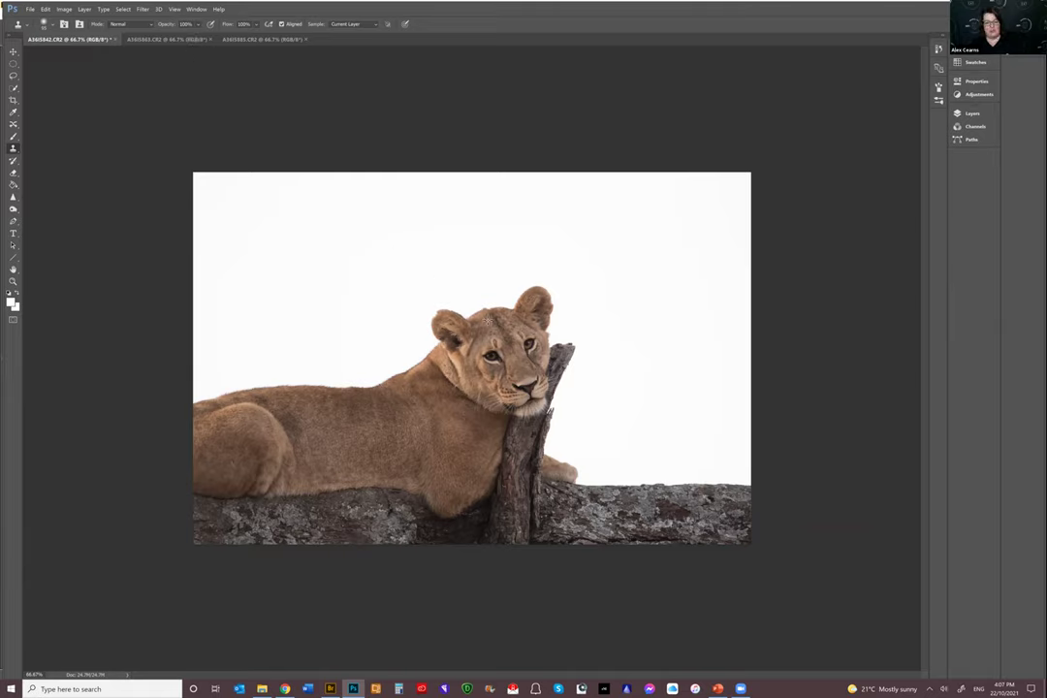
left_click(491, 356, "alt")
left_click(608, 297)
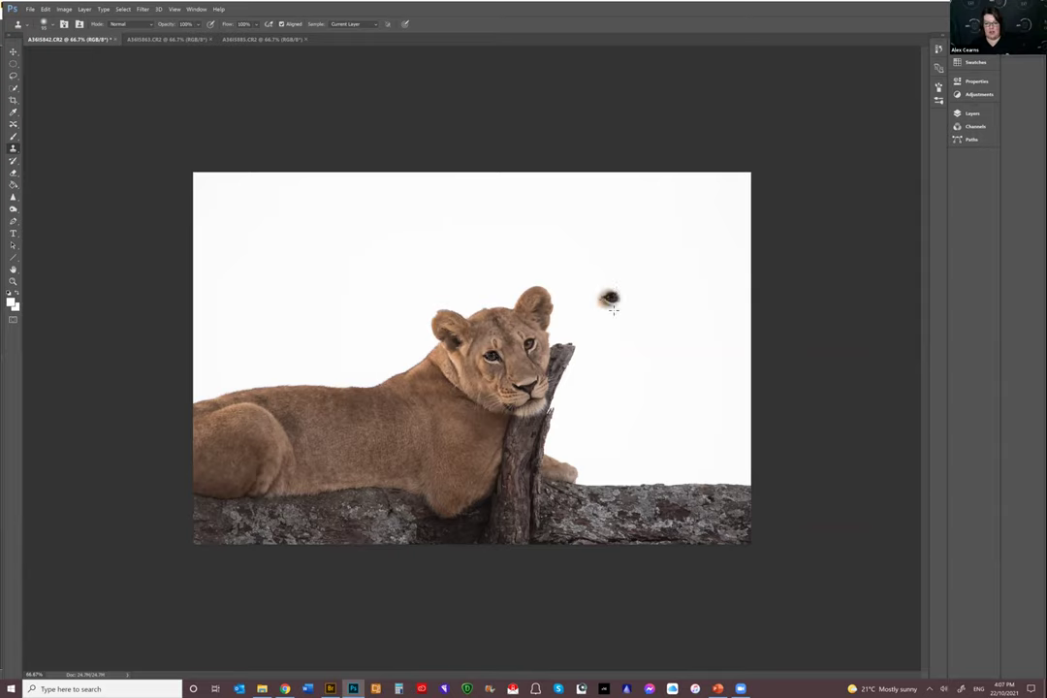
key("ctrl+z")
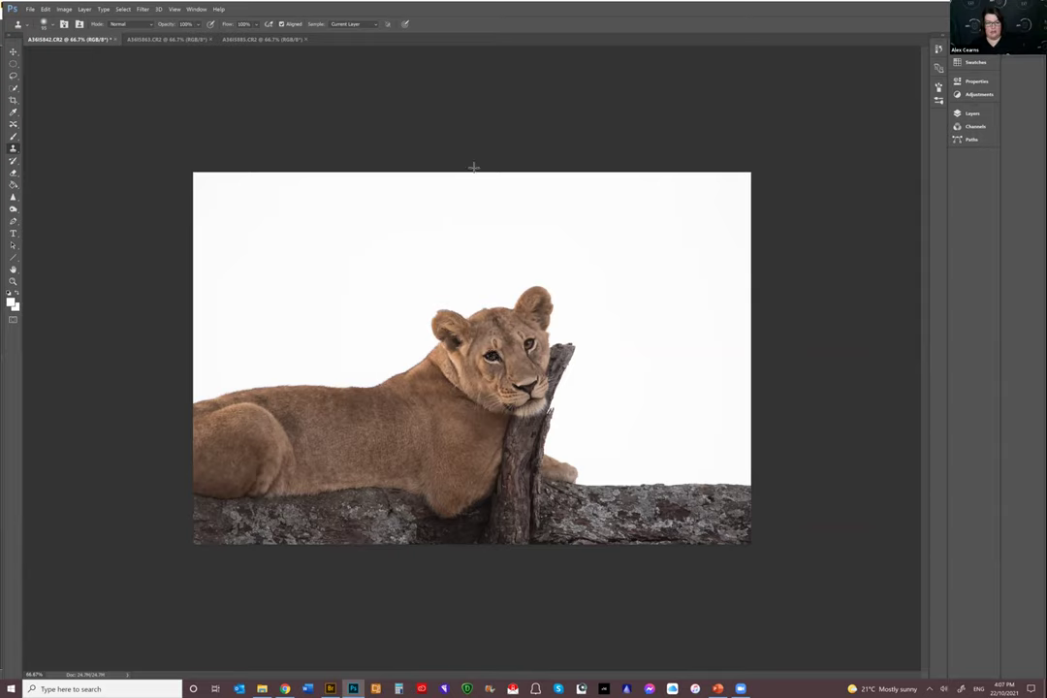
Lower the Clone Stamp opacity to 46%, try cloning the lion's eye onto the sky, and undo the strokes
left_click(198, 24)
left_click_drag(204, 36, 174, 37)
left_click(625, 309)
left_click_drag(626, 303, 637, 302)
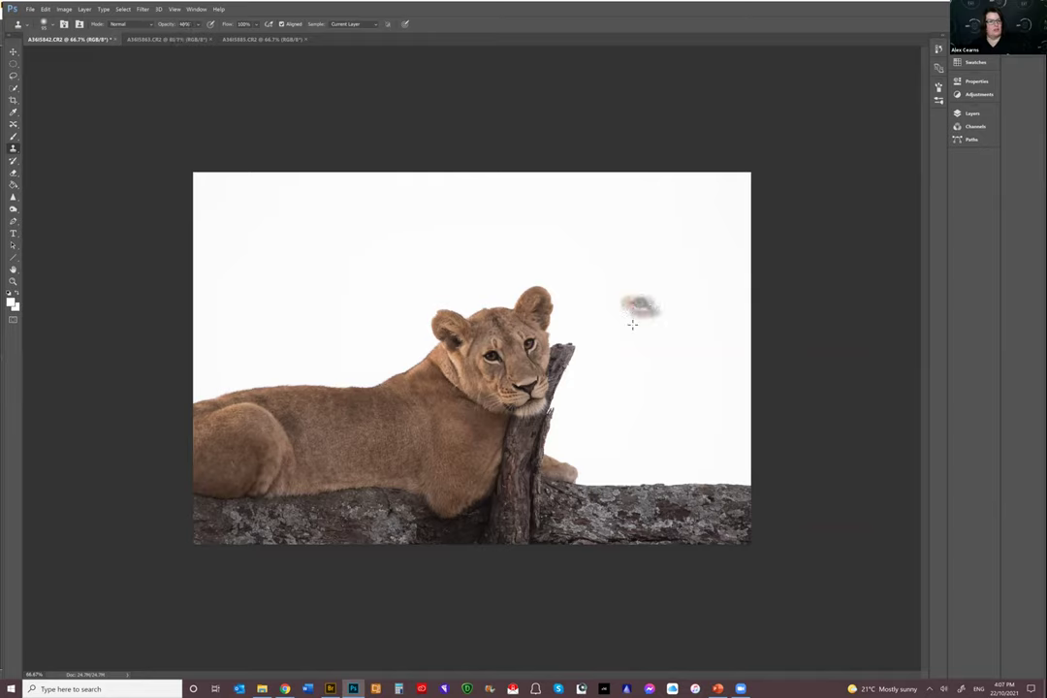
left_click(632, 330)
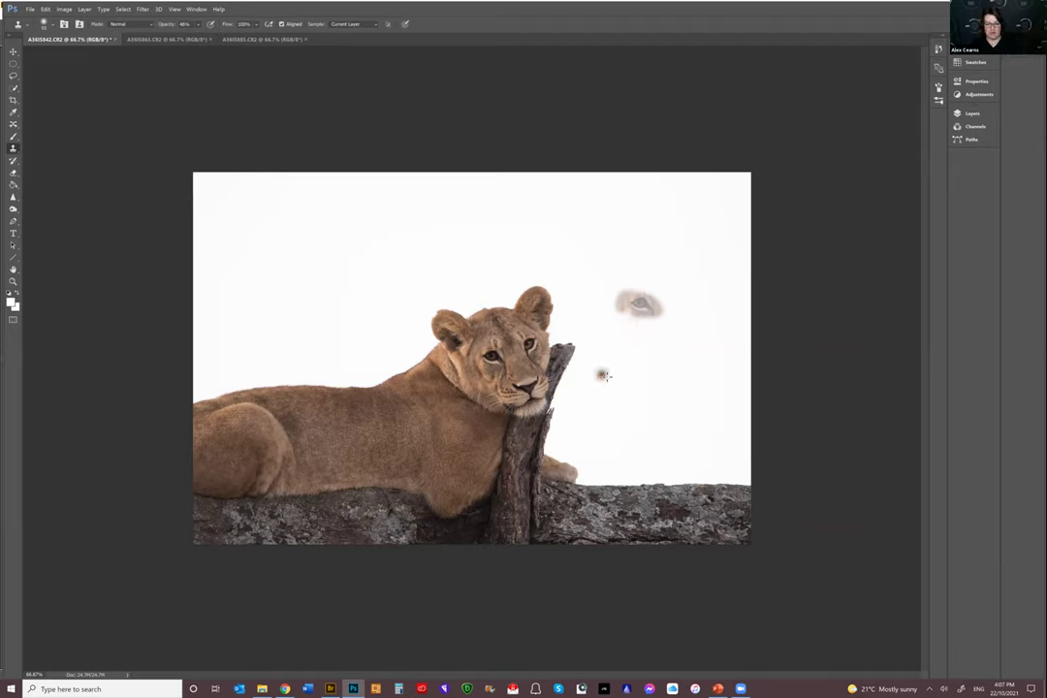
key("ctrl+z")
key("ctrl+z")
key("ctrl+z")
key("ctrl+z")
key("ctrl+z")
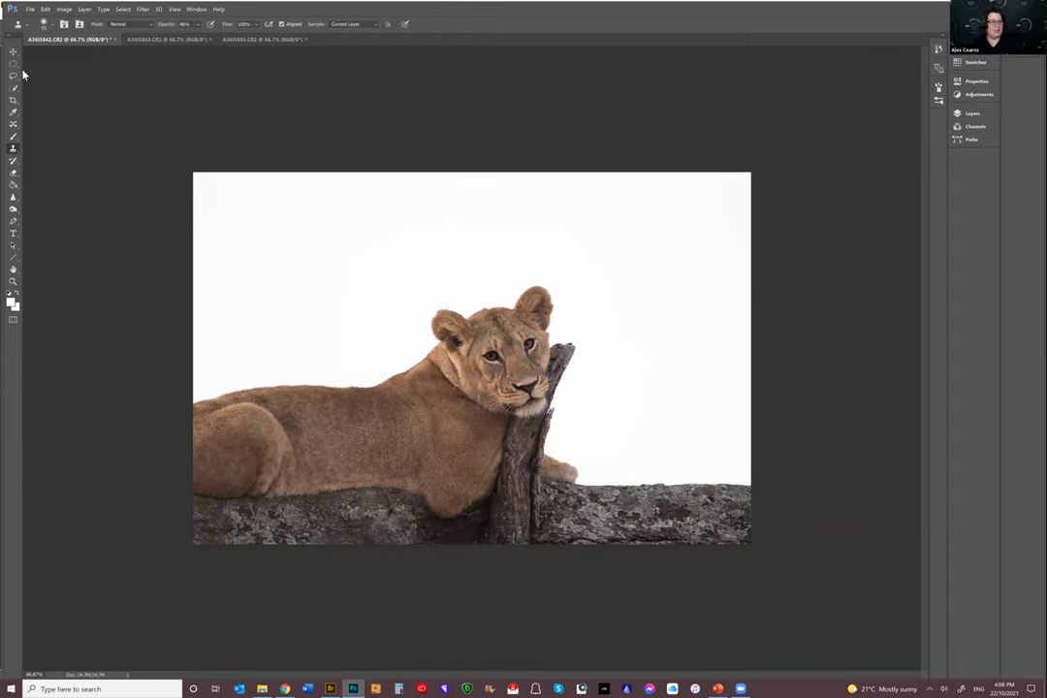
Look briefly at the Burn tool's settings, return to the Clone Stamp and restore its opacity to 100%
left_click(12, 209)
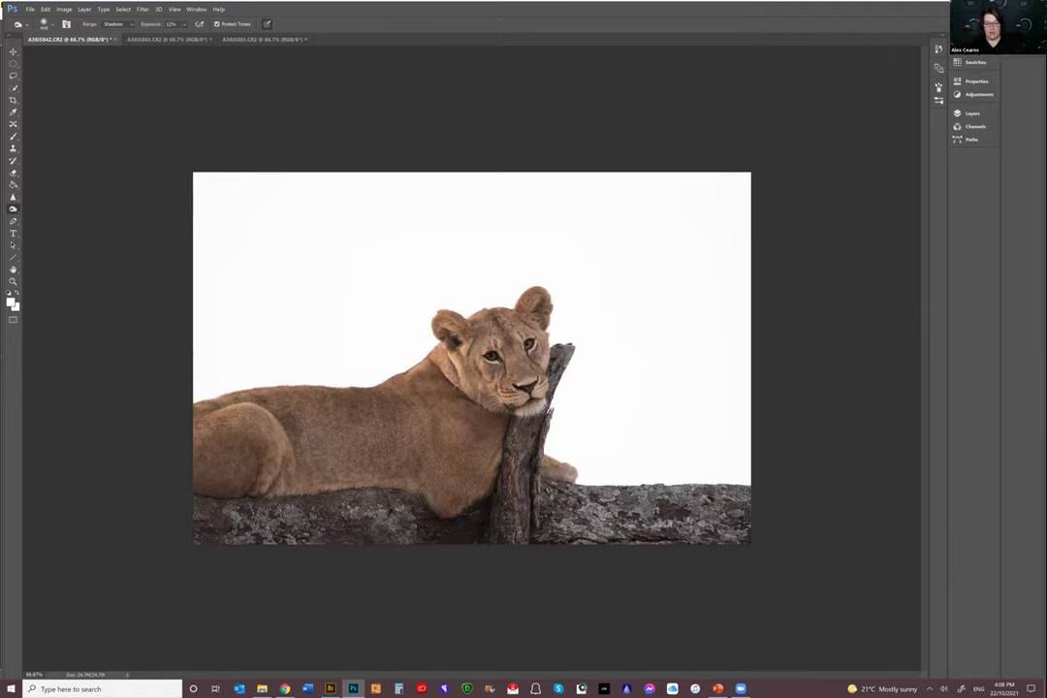
left_click(12, 148)
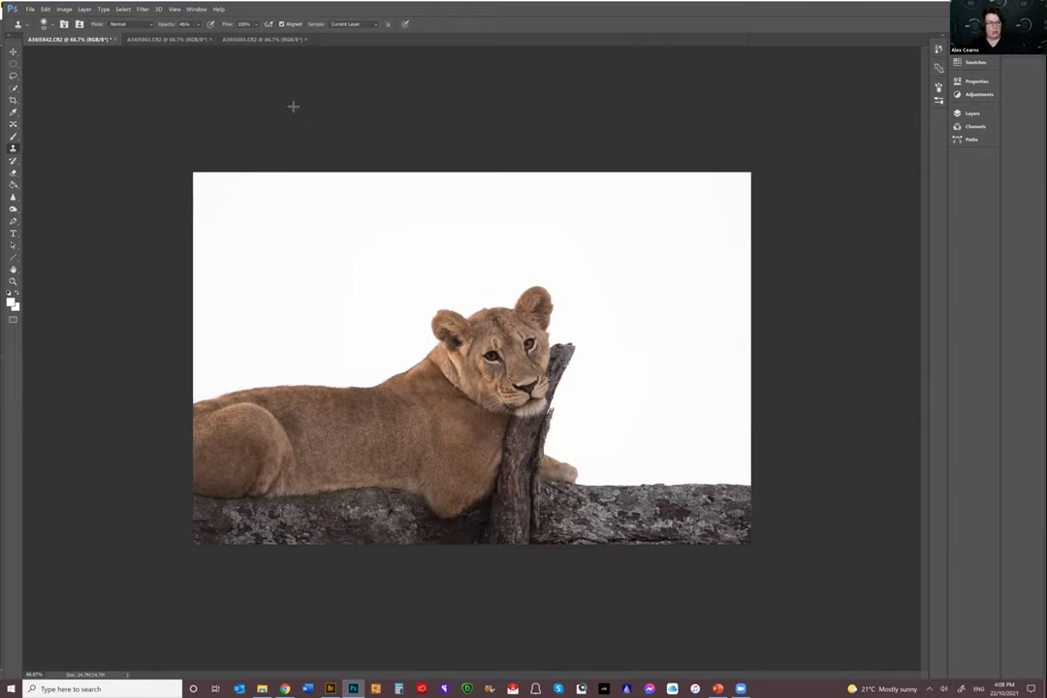
key("4")
key("6")
left_click(195, 27)
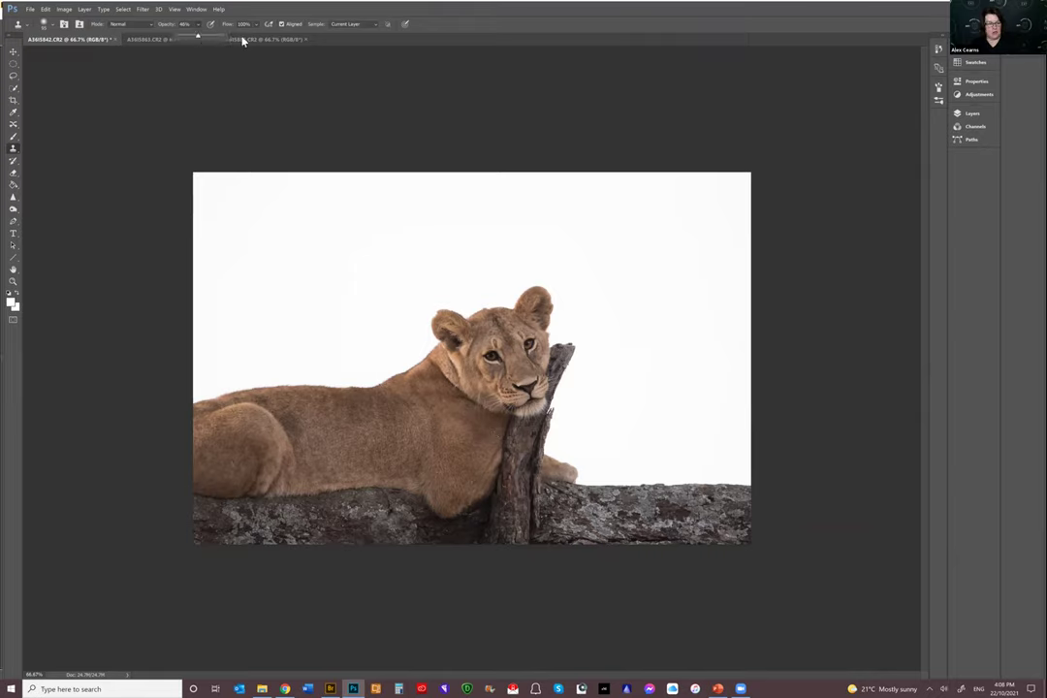
key("0")
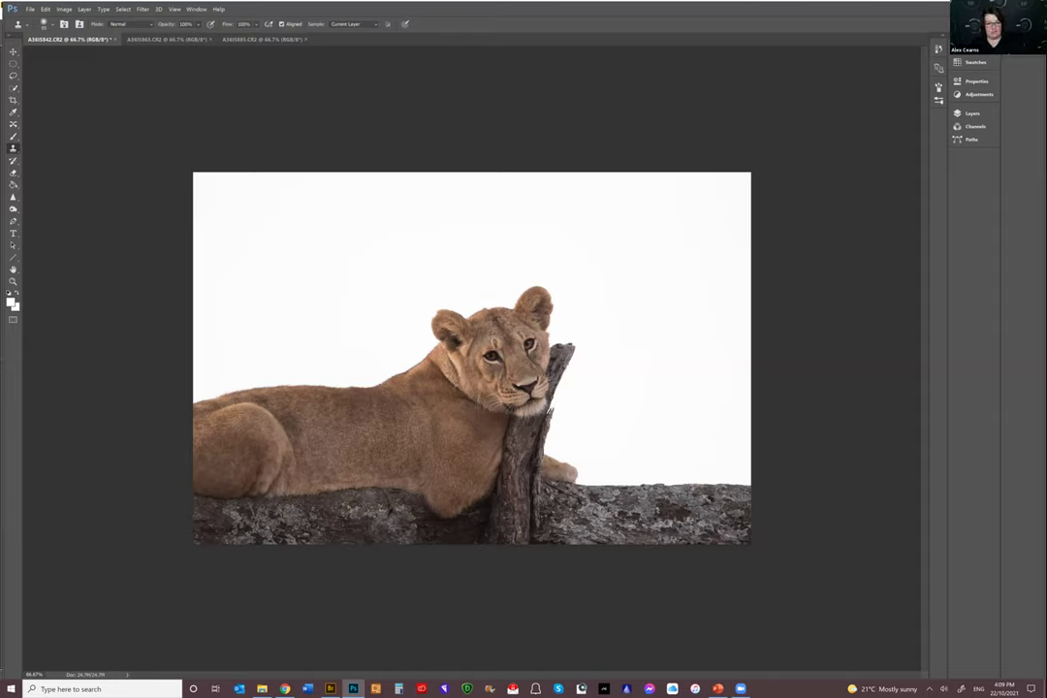
Save the lion photo in the RAWS folder as A36I5842.jpg, a progressive JPEG at maximum quality 12 with 3 scans
key("ctrl+shift+s")
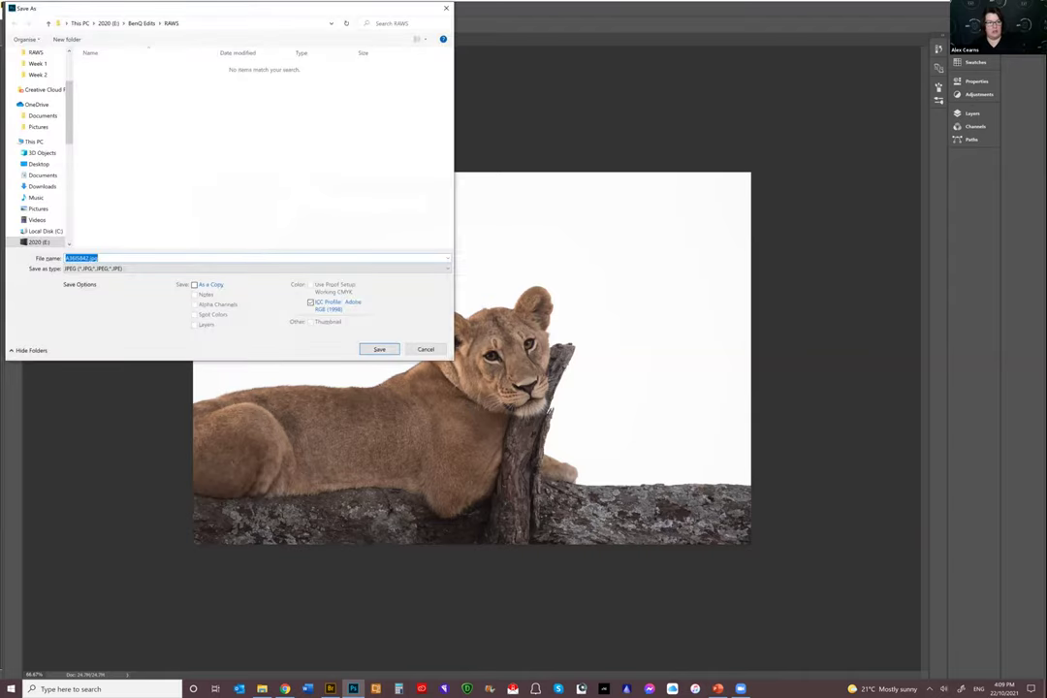
key("Return")
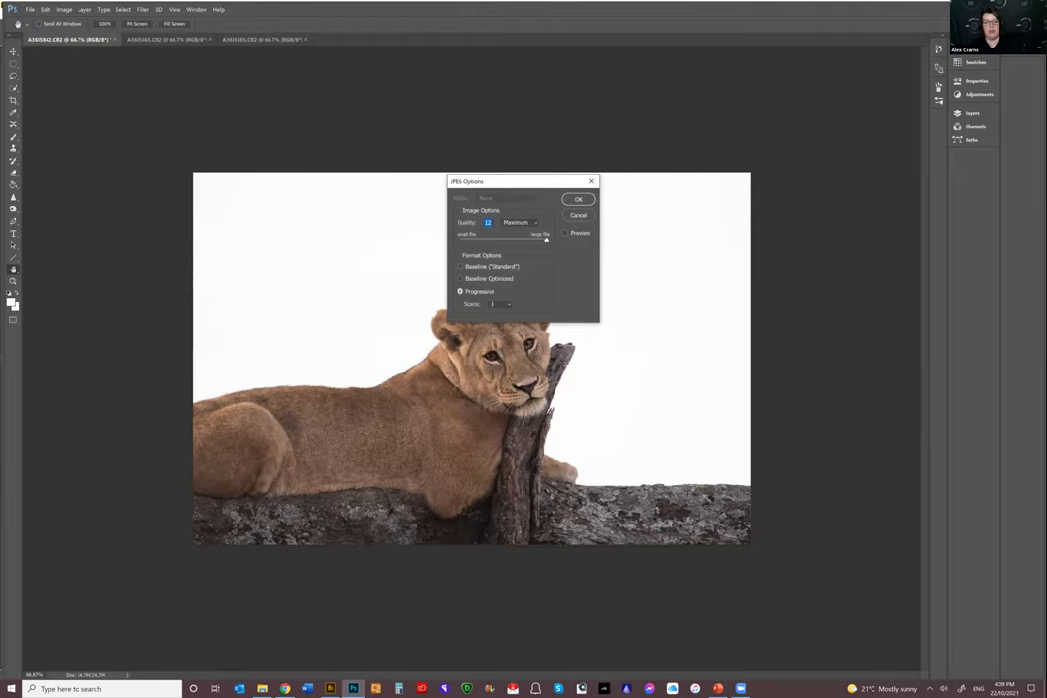
key("Return")
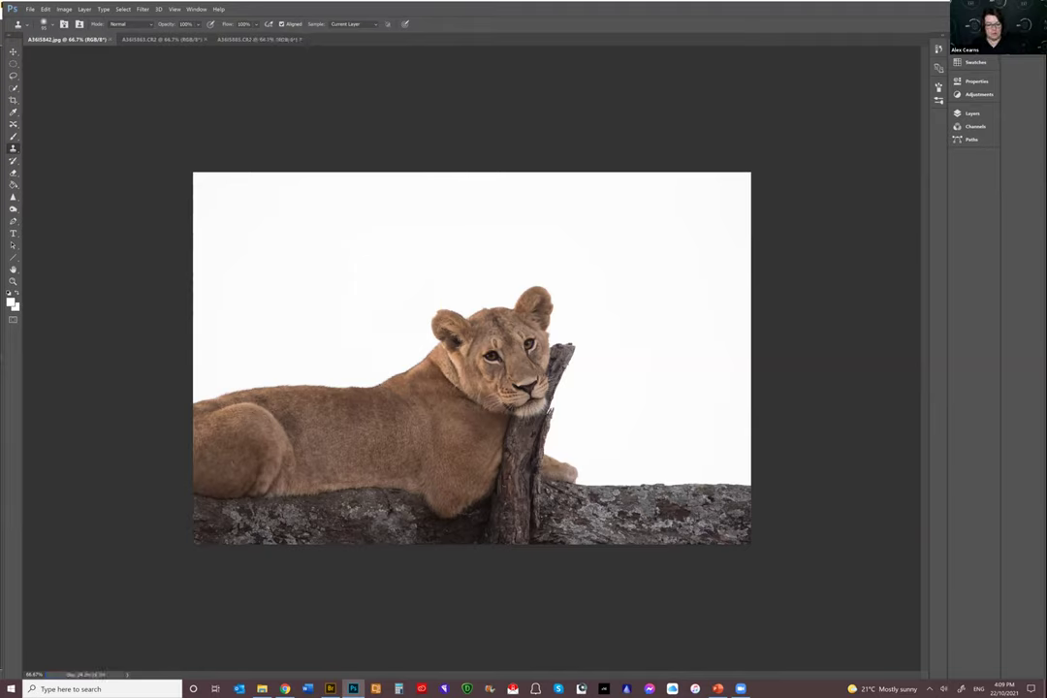
Switch to Bridge, find the crested eagle photo A36I2999.CR2 in the RAWS folder and open it with Photoshop's Camera Raw
mouse_move(330, 689)
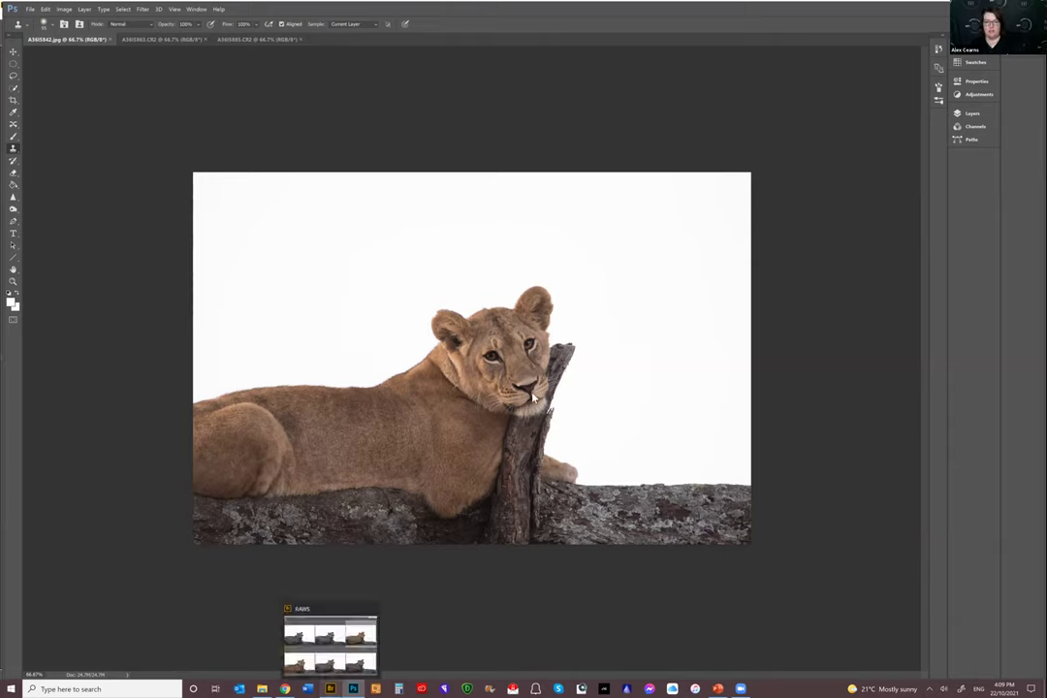
key("alt+Tab")
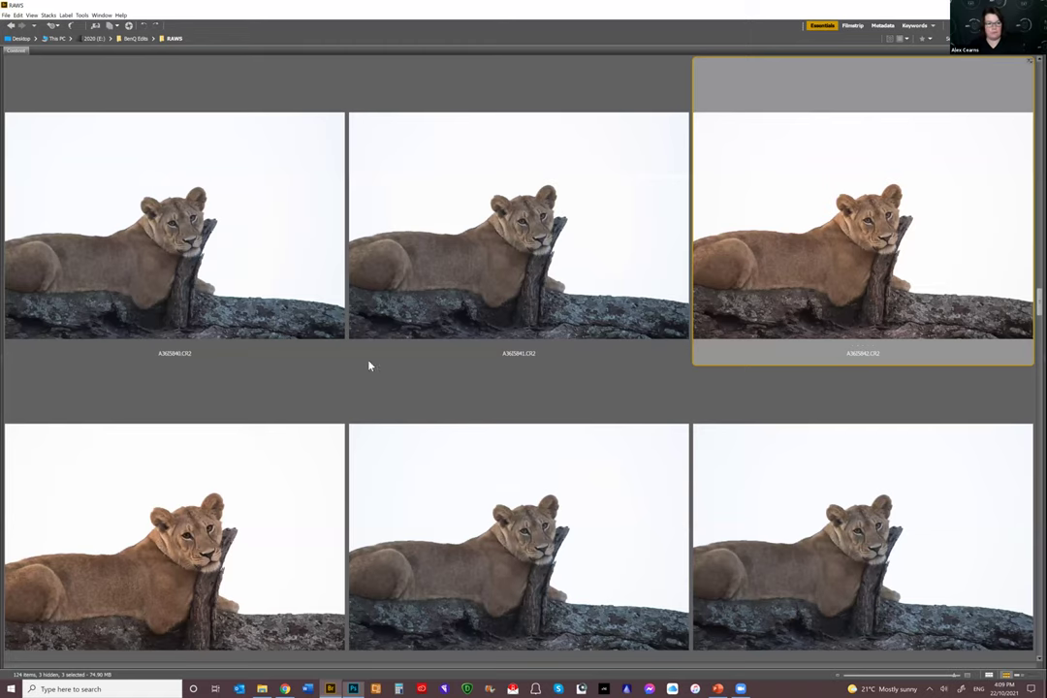
scroll(139, 278, "up", 5)
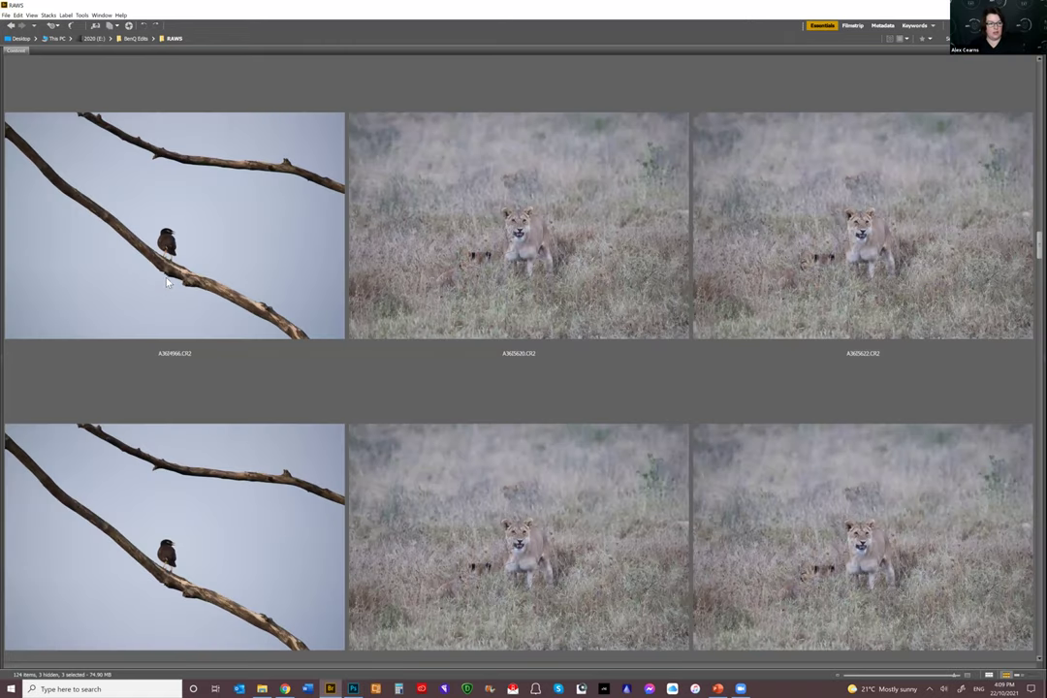
scroll(229, 360, "up", 3)
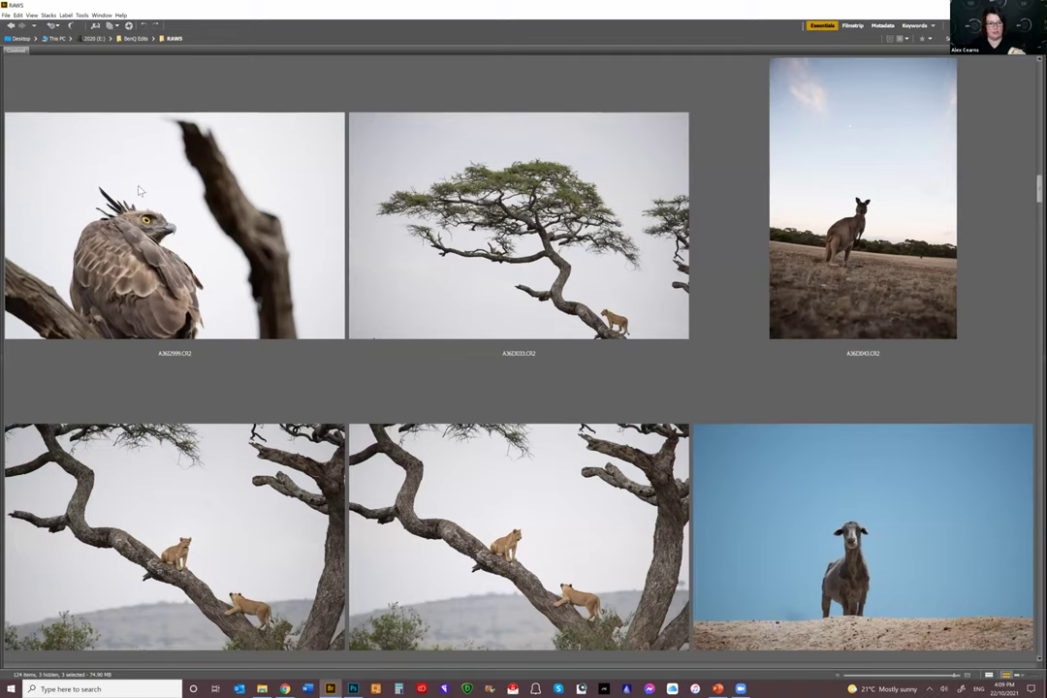
left_click(203, 147)
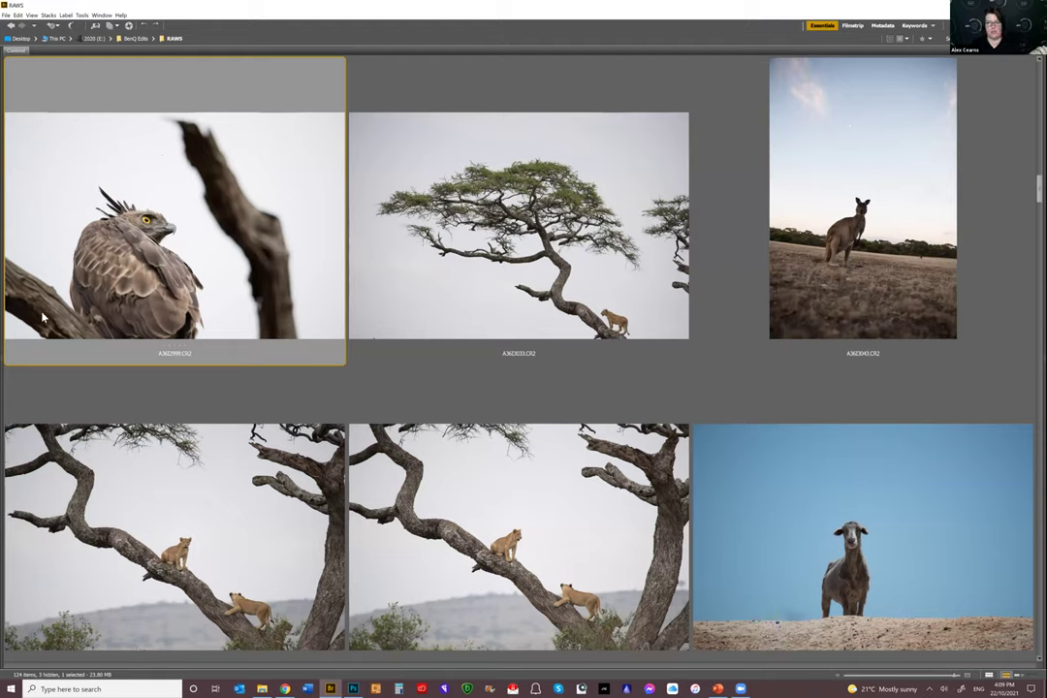
right_click(194, 257)
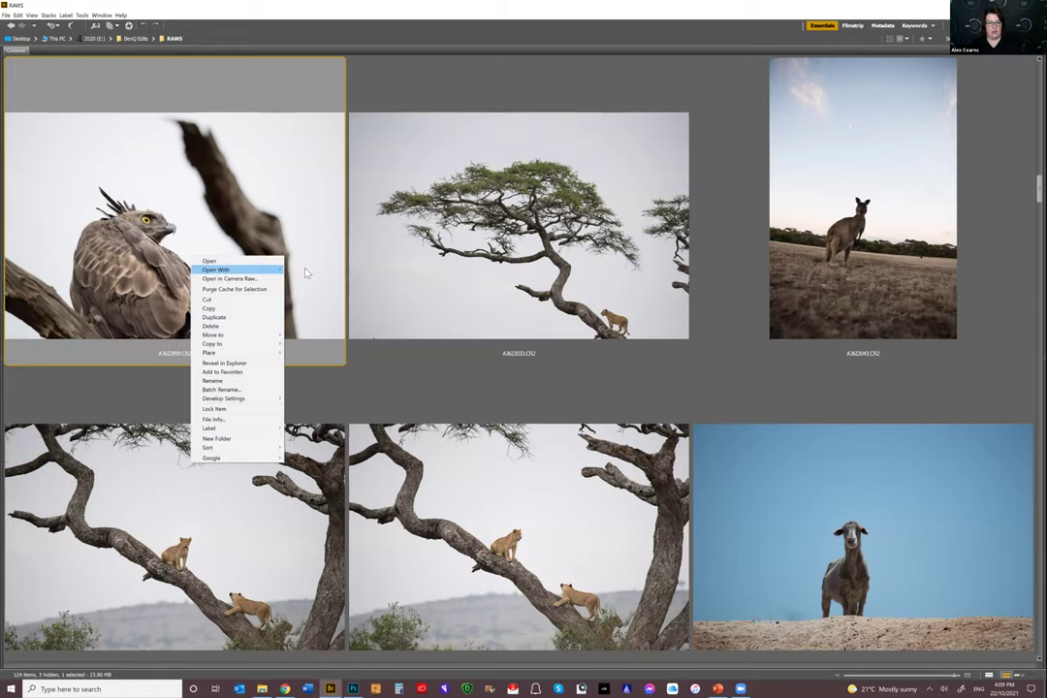
left_click(309, 269)
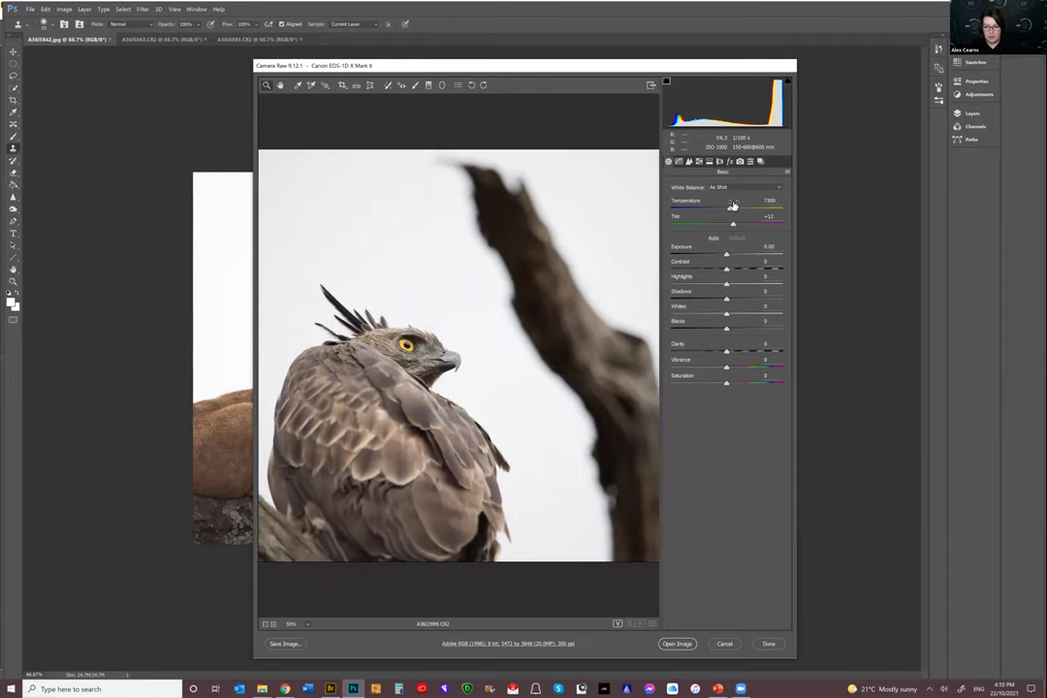
Set the eagle photo's temperature to 7550, tint to +15 and contrast to +5, and open it in Photoshop
mouse_move(735, 209)
left_mouse_down()
mouse_move(721, 211)
mouse_move(738, 210)
mouse_move(736, 226)
left_mouse_up()
left_click_drag(726, 268, 728, 274)
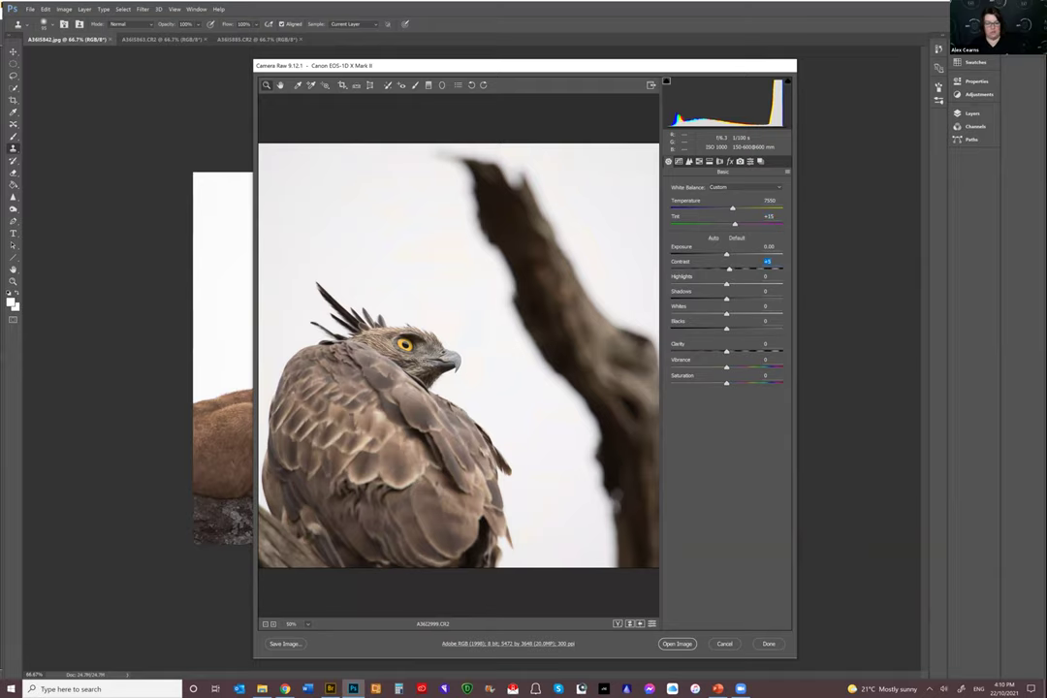
key("Return")
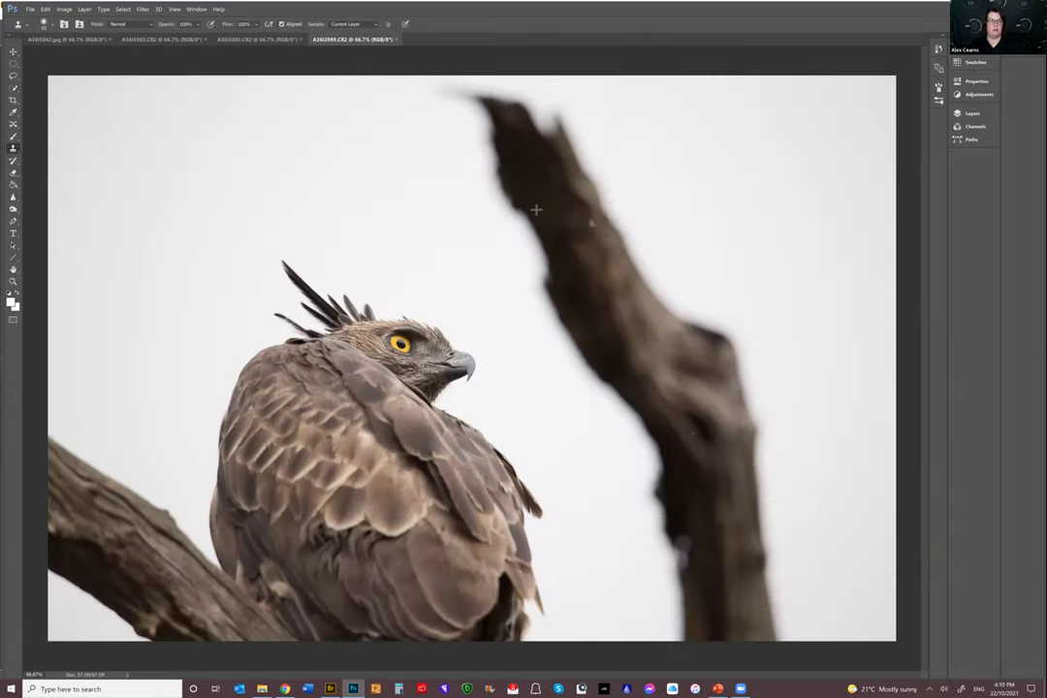
Choose the Brush tool with a large soft round brush at 0% hardness for the eagle photo
key("b")
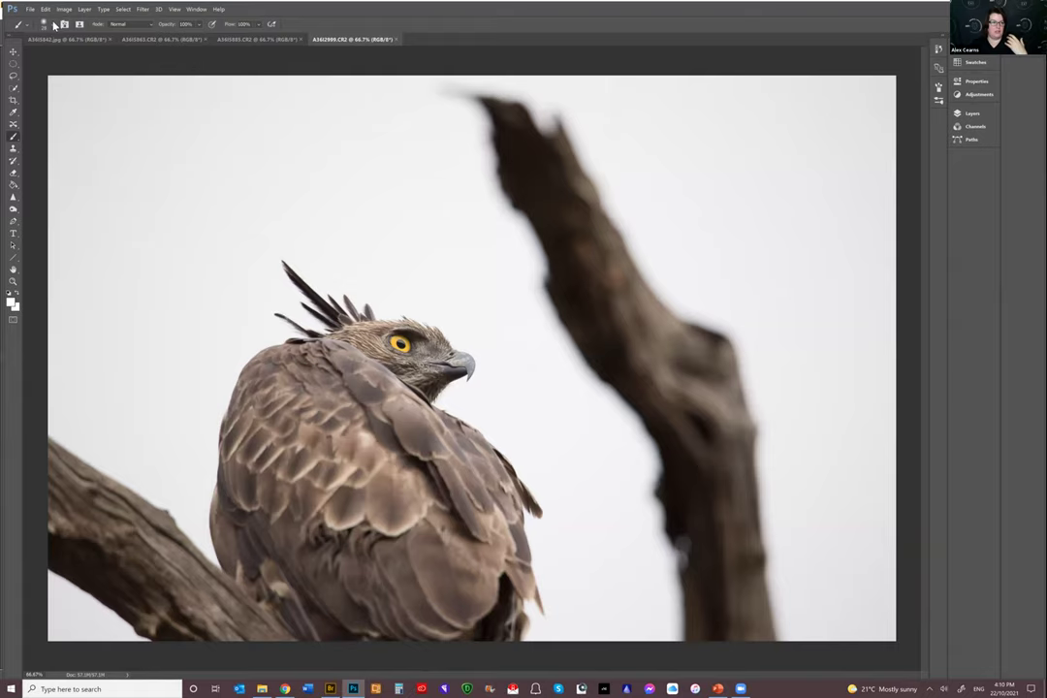
left_click(45, 24)
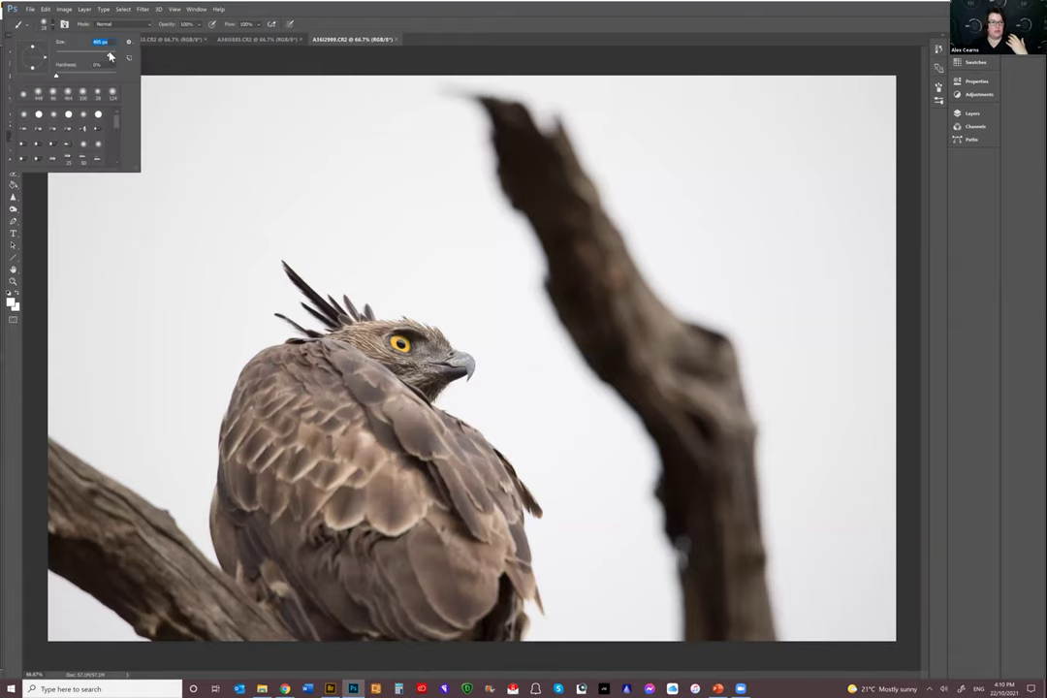
left_click(13, 136)
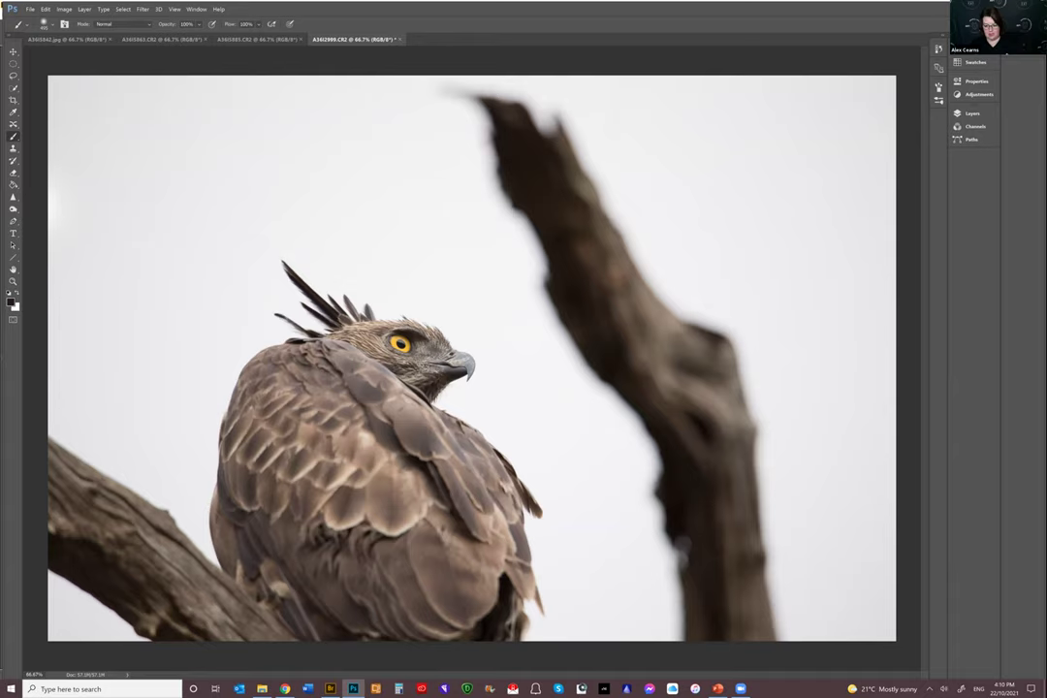
key("x")
left_click(428, 191)
mouse_move(429, 191)
left_mouse_down()
mouse_move(651, 196)
mouse_move(640, 191)
left_mouse_up()
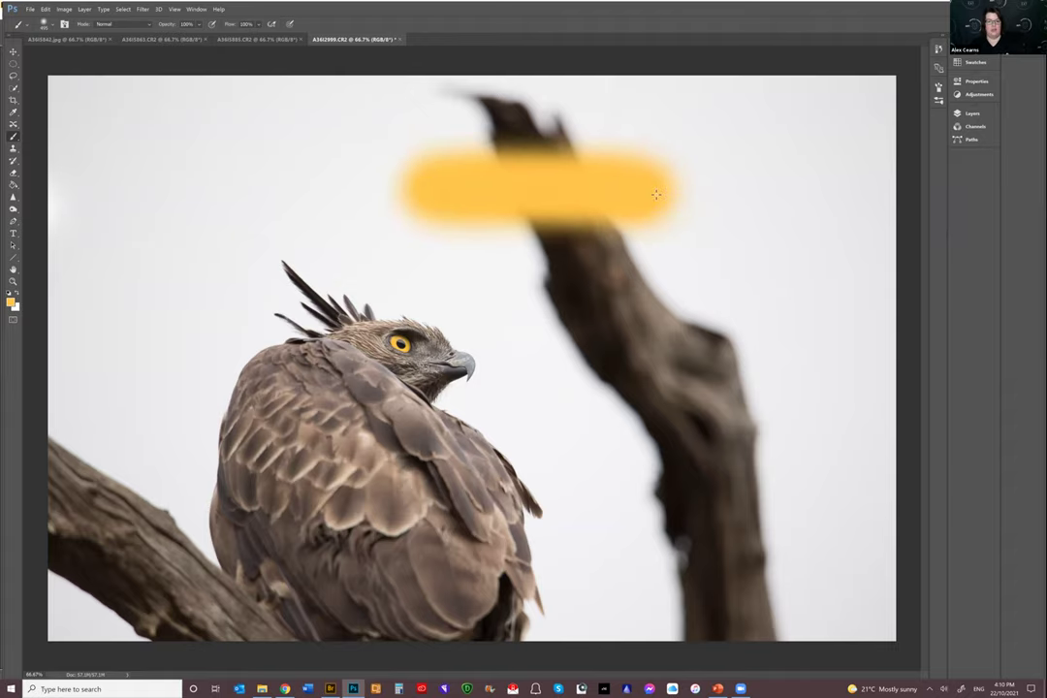
key("ctrl+z")
key("x")
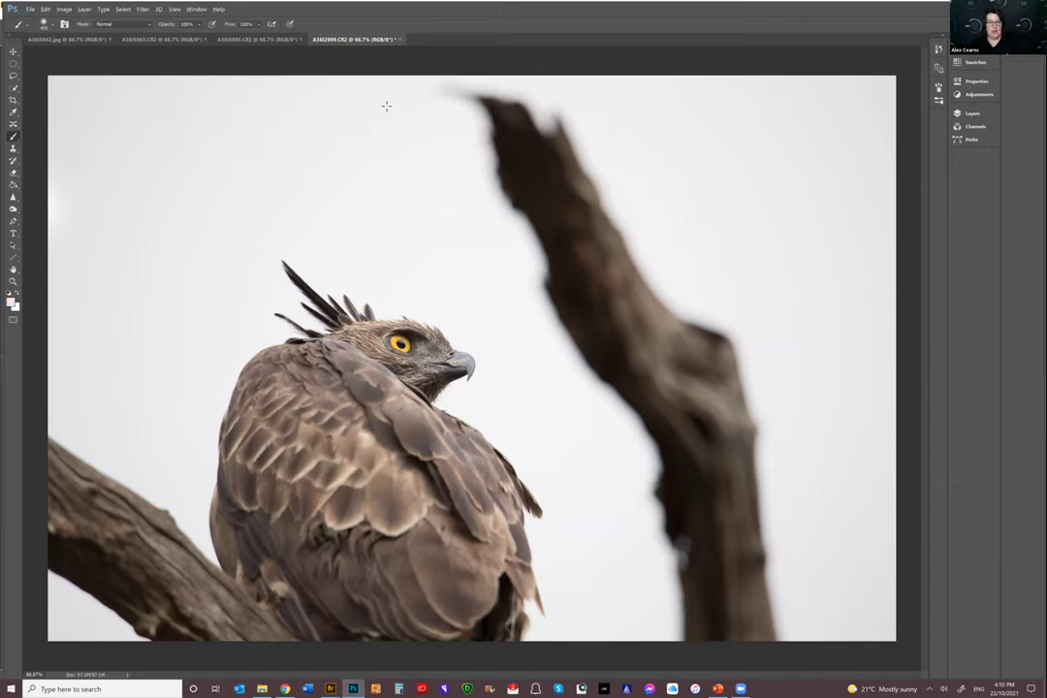
Paint out the blurred branch beside the eagle with the light grey sky colour, and blend the painted patches at 43% brush opacity
mouse_move(546, 144)
left_mouse_down()
mouse_move(510, 180)
mouse_move(518, 281)
mouse_move(533, 238)
mouse_move(568, 297)
mouse_move(589, 278)
mouse_move(598, 313)
left_mouse_up()
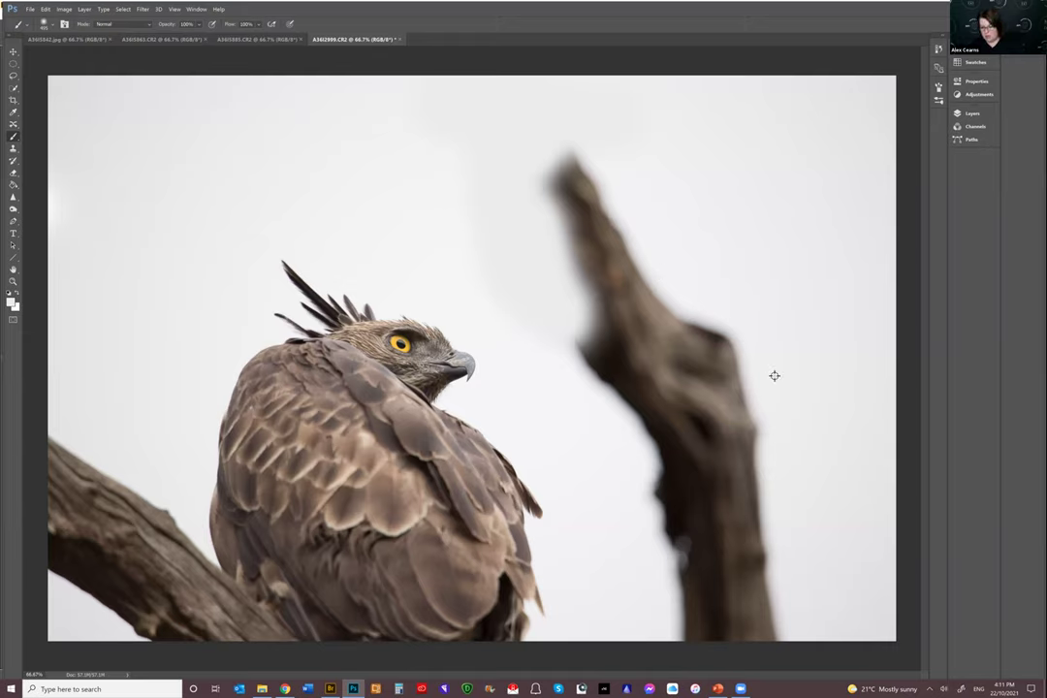
mouse_move(748, 351)
left_mouse_down()
mouse_move(723, 388)
mouse_move(744, 453)
left_mouse_up()
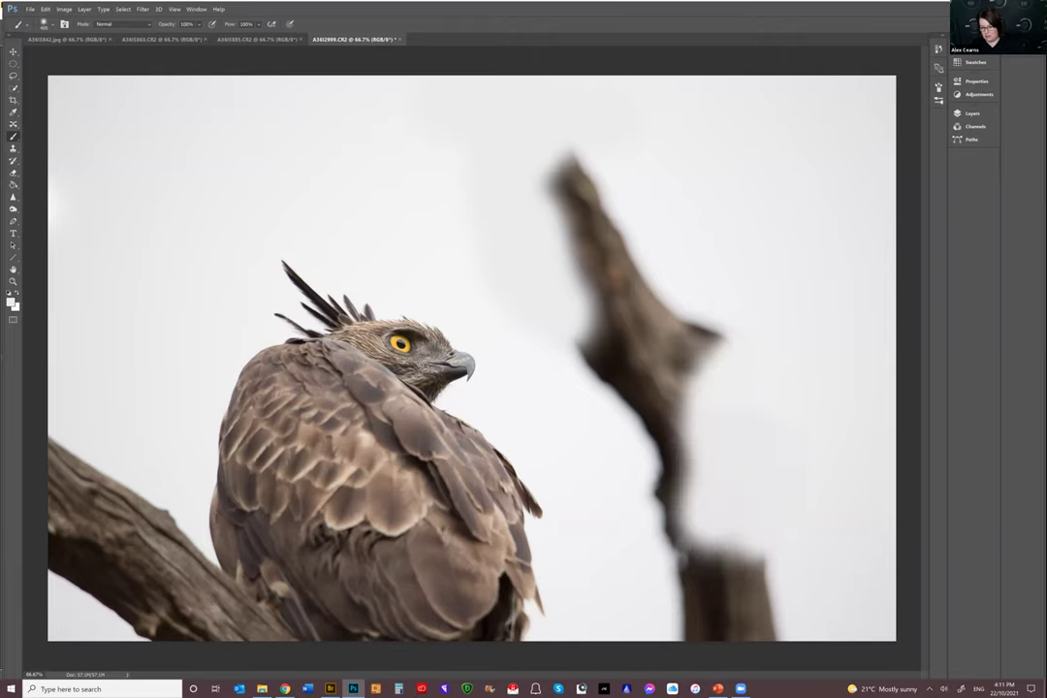
mouse_move(727, 555)
left_mouse_down()
mouse_move(742, 630)
mouse_move(700, 587)
mouse_move(671, 519)
left_mouse_up()
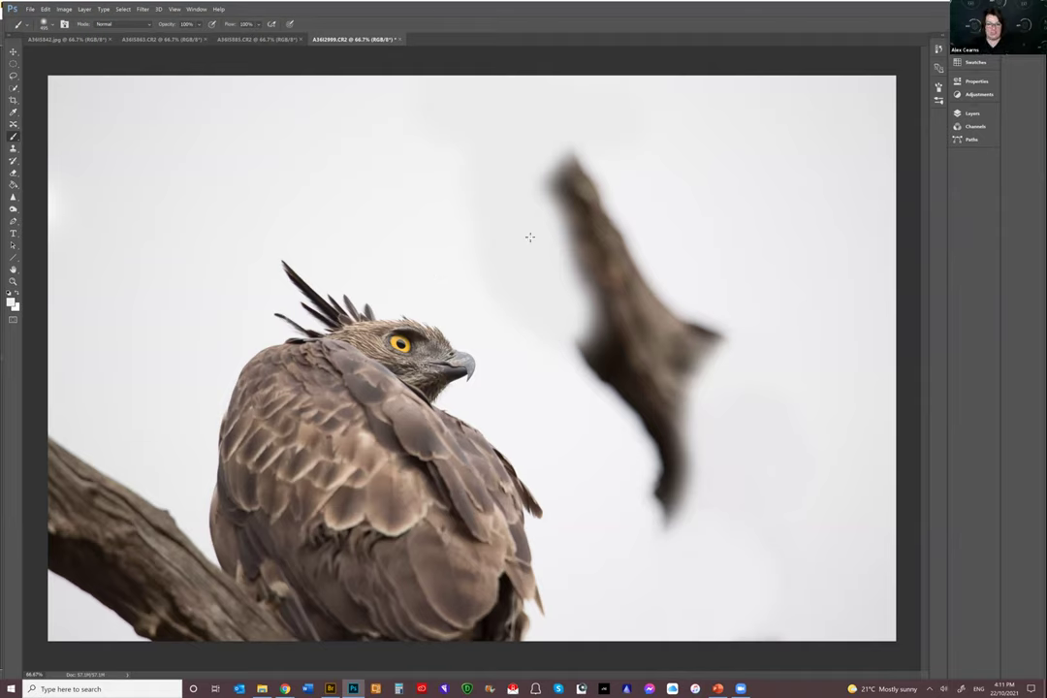
mouse_move(596, 142)
left_mouse_down()
mouse_move(569, 202)
mouse_move(532, 212)
mouse_move(564, 184)
mouse_move(596, 215)
mouse_move(574, 241)
mouse_move(618, 252)
mouse_move(569, 350)
mouse_move(609, 287)
mouse_move(629, 213)
left_mouse_up()
left_click_drag(640, 291, 519, 254)
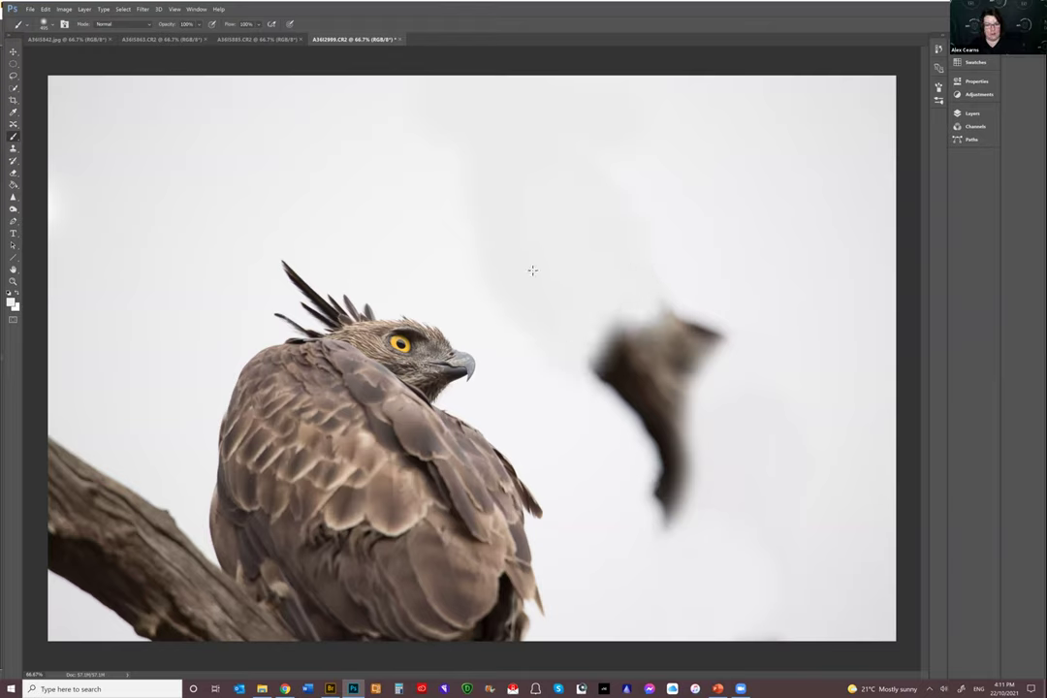
key("ctrl+plus")
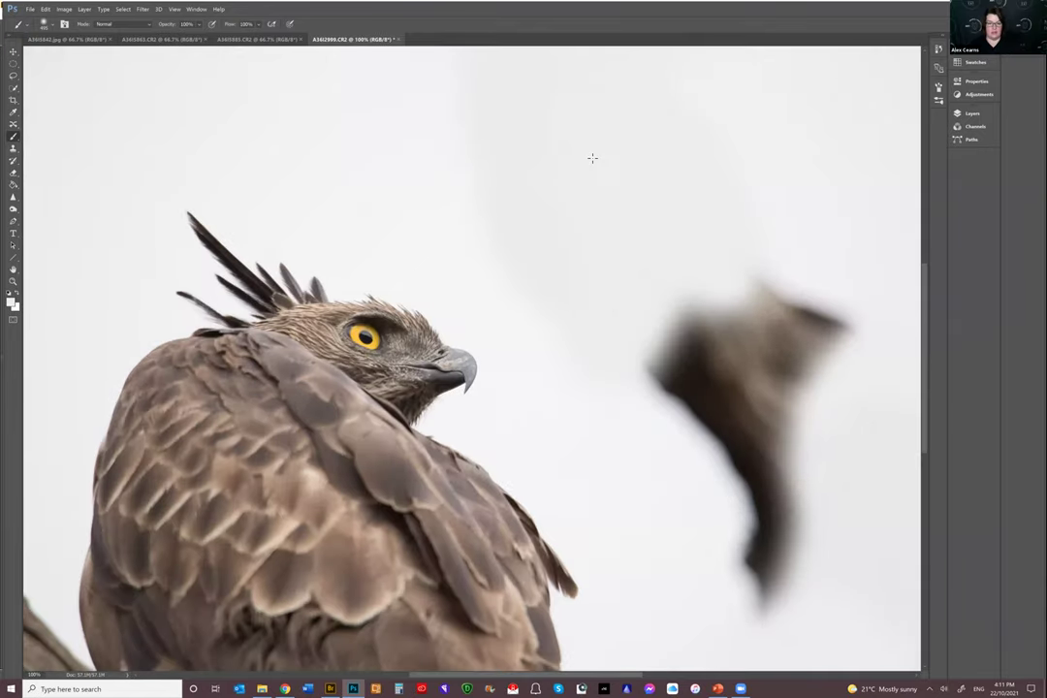
key("ctrl+minus")
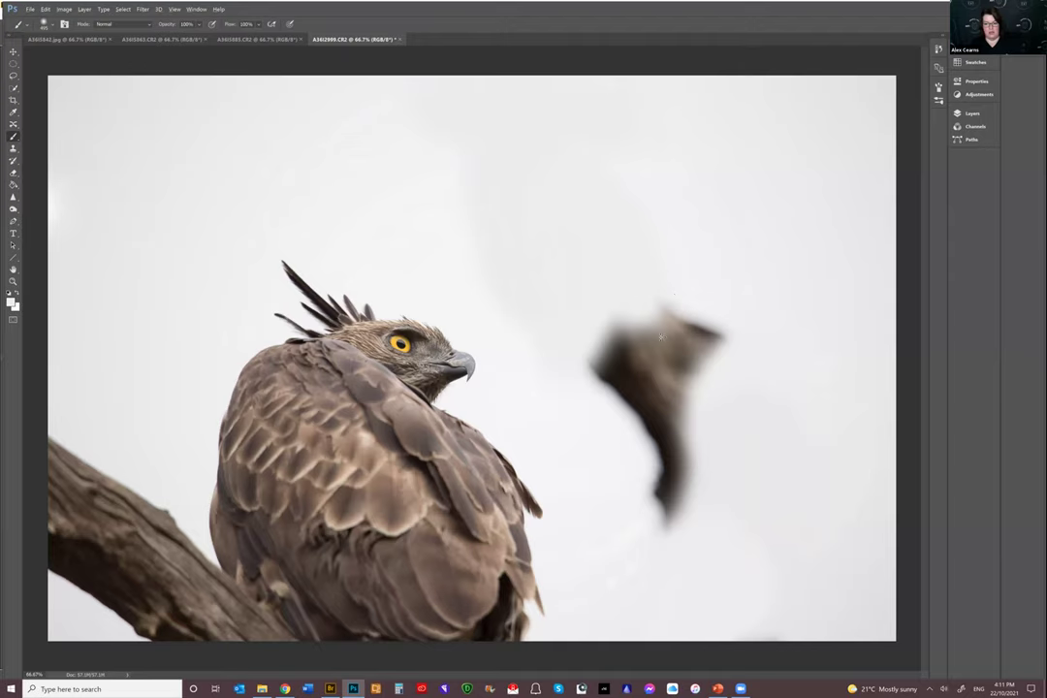
mouse_move(669, 325)
left_mouse_down()
mouse_move(697, 359)
mouse_move(723, 335)
left_mouse_up()
left_click_drag(673, 505, 666, 497)
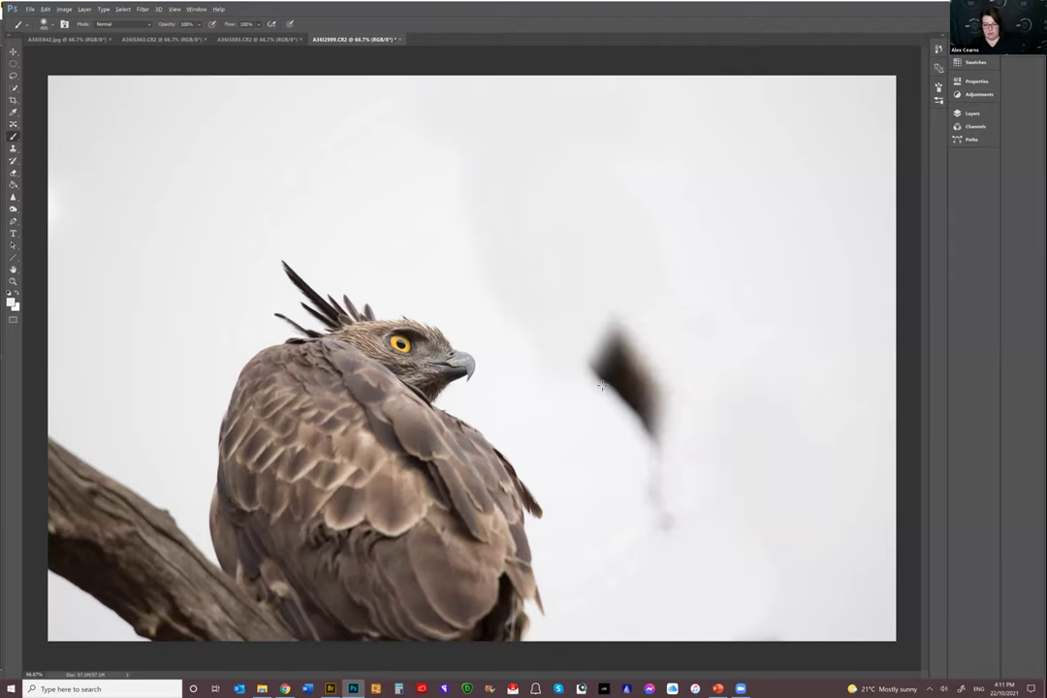
left_click_drag(621, 334, 645, 388)
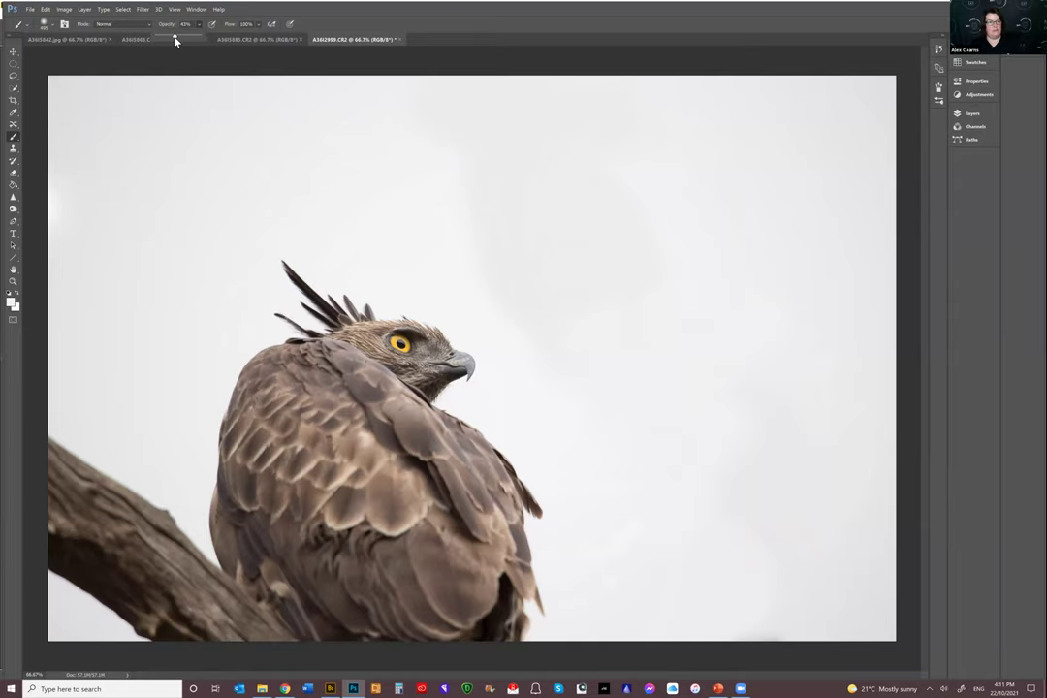
key("Return")
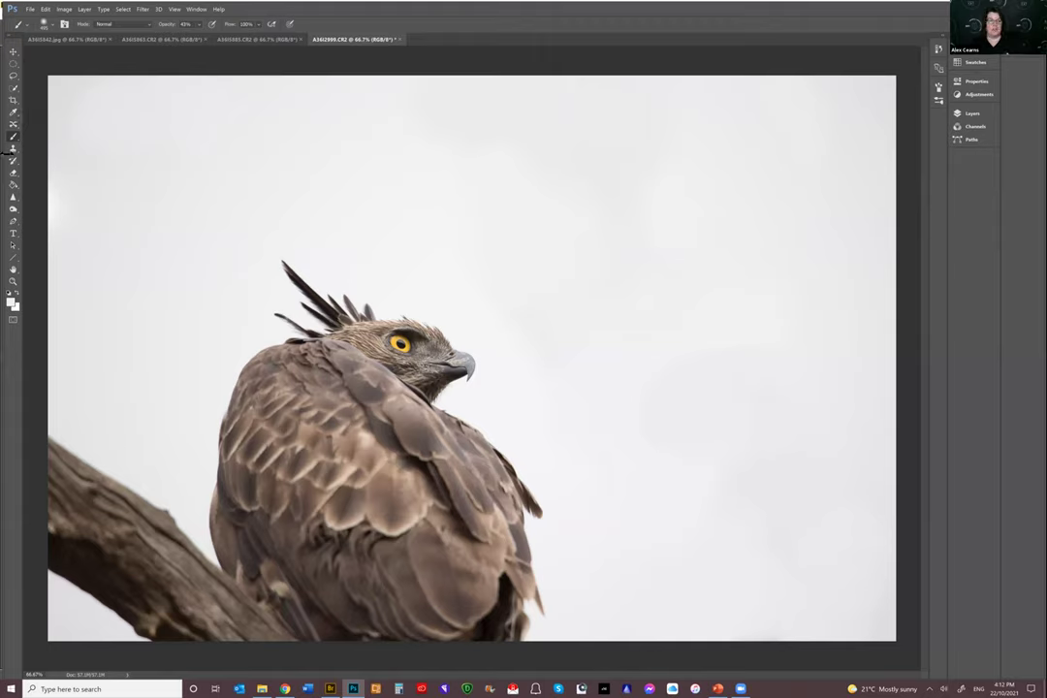
Try a 12 x 8 in landscape crop around the eagle's head and upper body
key("c")
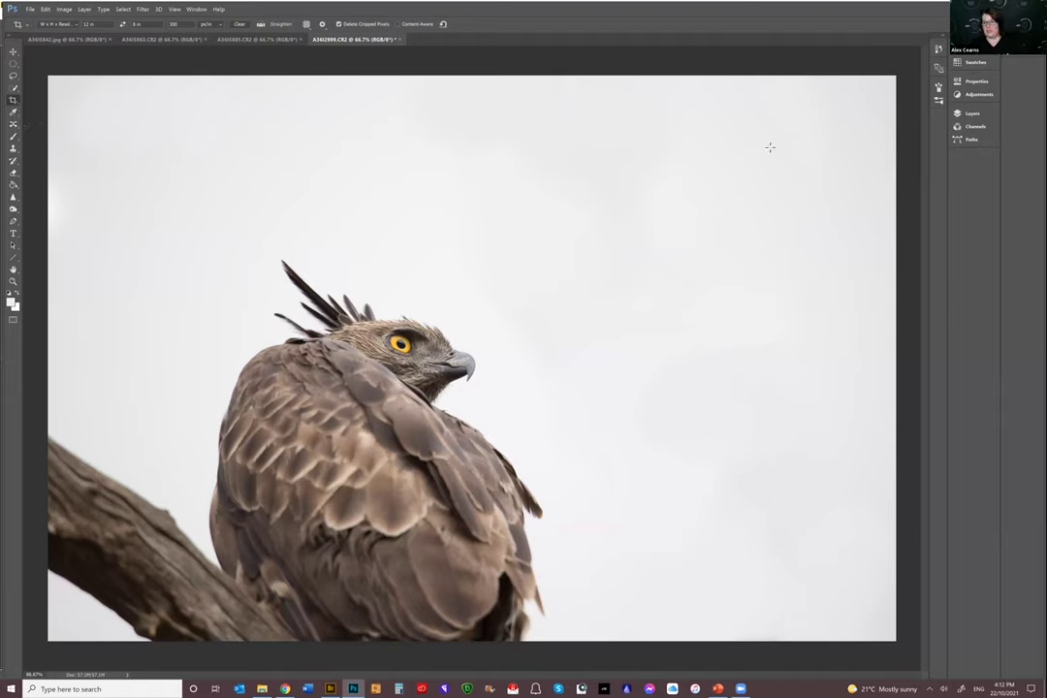
left_click_drag(48, 111, 841, 661)
left_click_drag(773, 150, 738, 178)
left_click_drag(479, 367, 683, 309)
left_click_drag(886, 604, 844, 577)
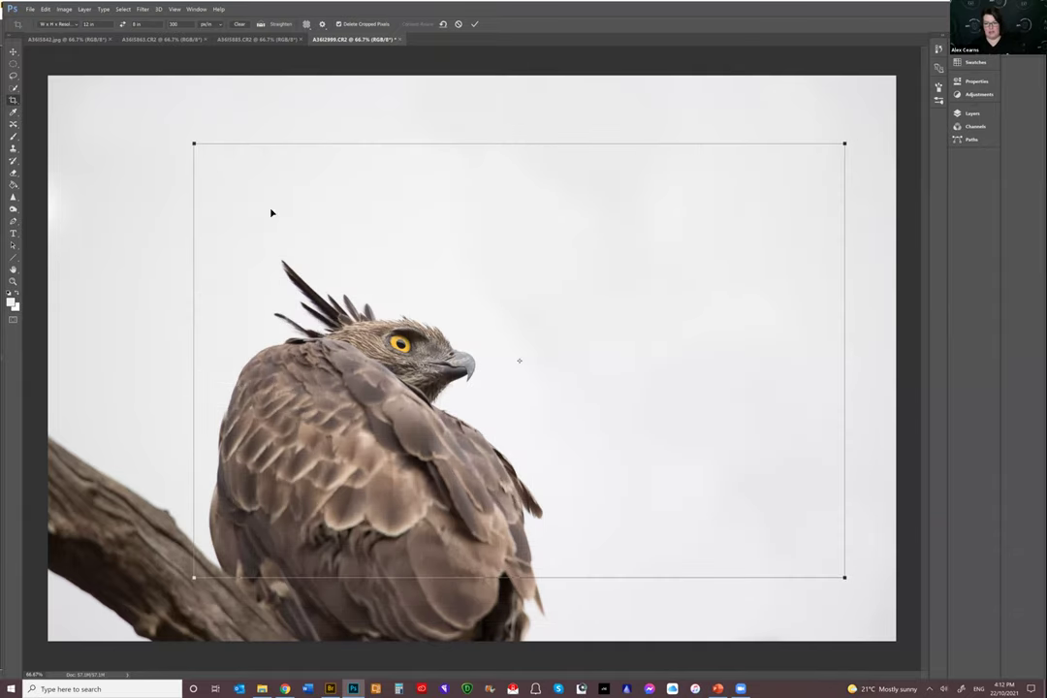
Crop the eagle photo to an 8 x 12 in portrait frame, tilted counterclockwise and placed around the bird's head and back
left_click(122, 24)
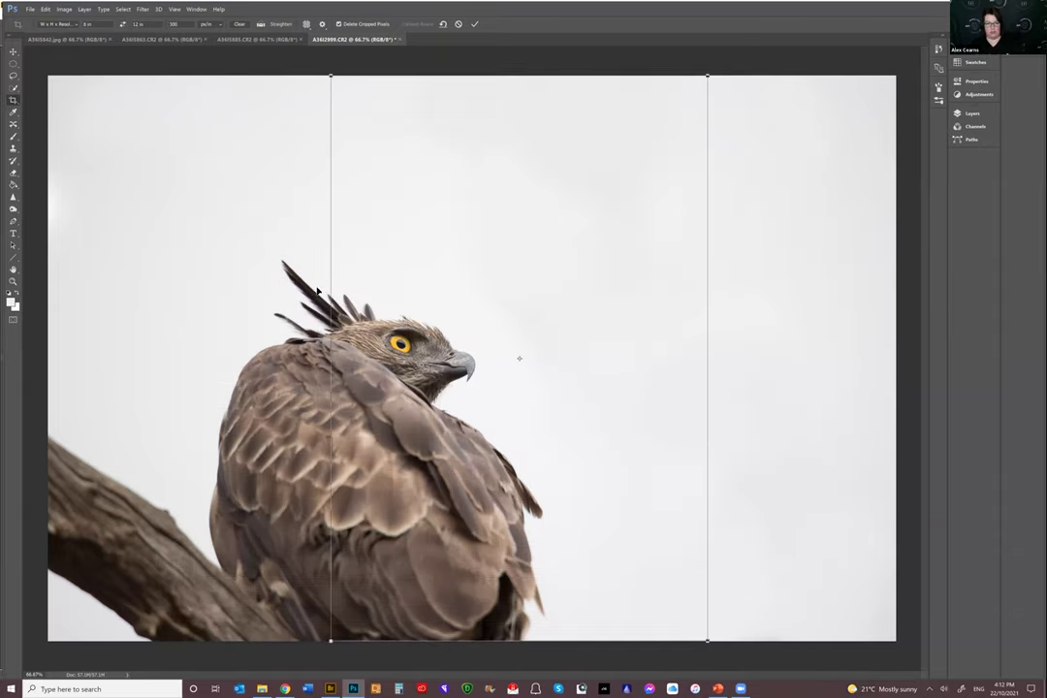
left_click_drag(512, 220, 488, 218)
left_click_drag(548, 201, 512, 200)
left_click_drag(620, 525, 744, 468)
left_click_drag(472, 429, 580, 304)
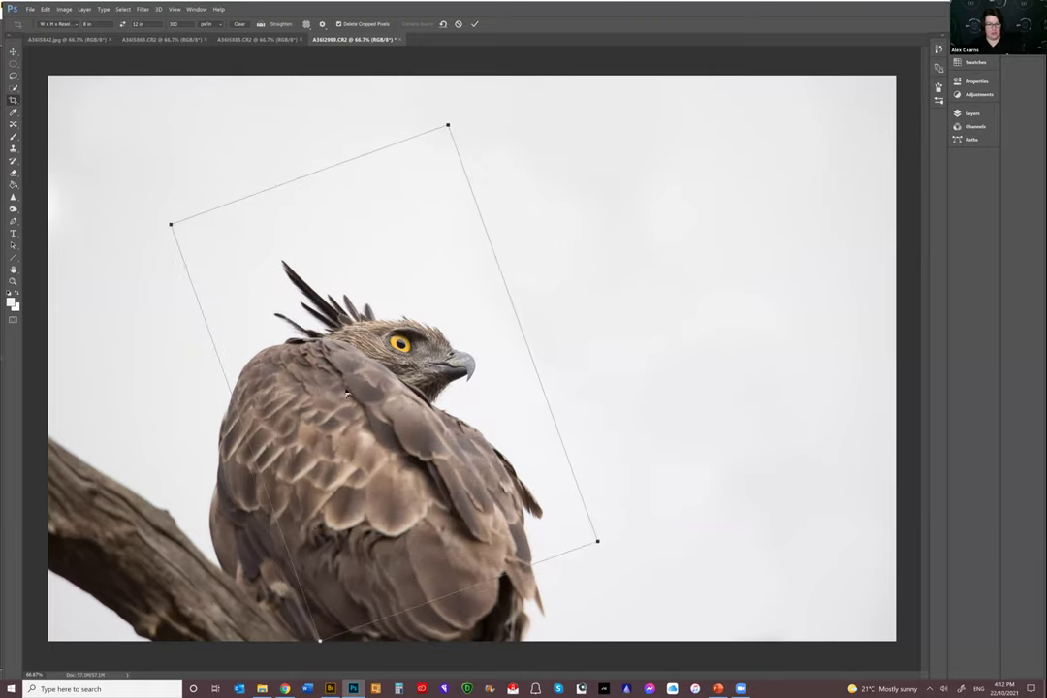
left_click_drag(465, 91, 474, 84)
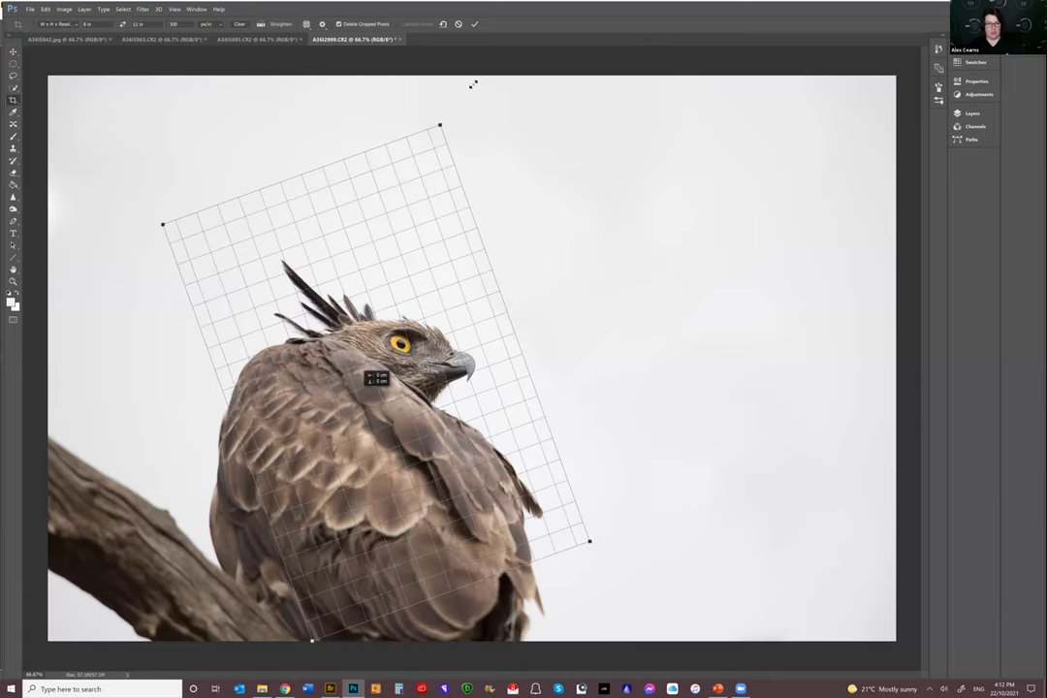
left_click_drag(632, 514, 608, 525)
left_click_drag(504, 523, 506, 523)
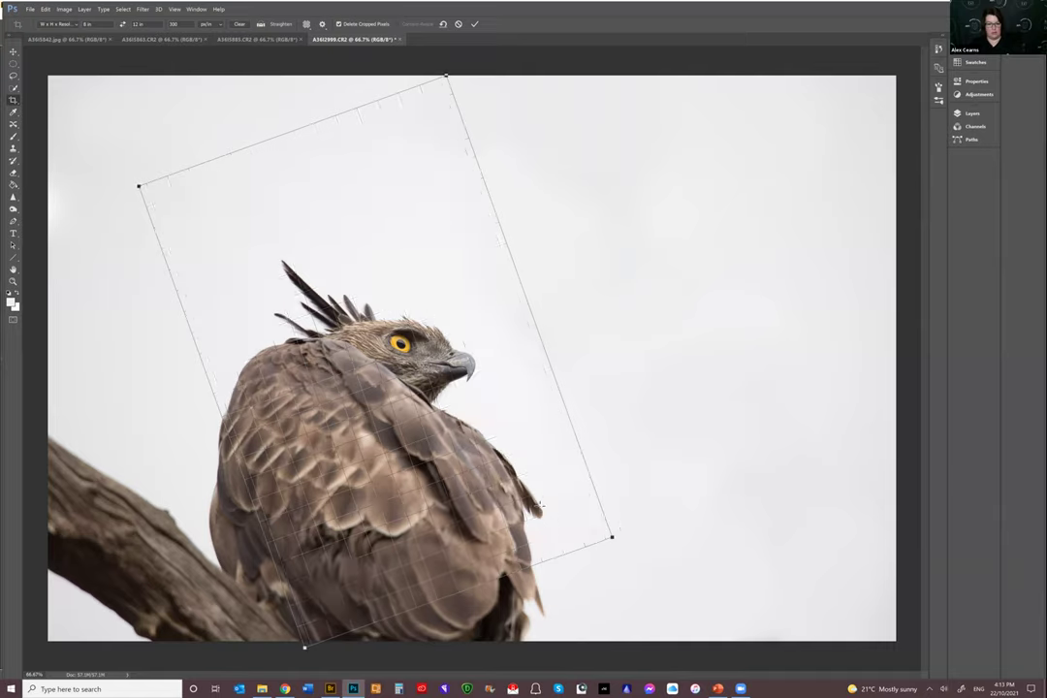
key("Return")
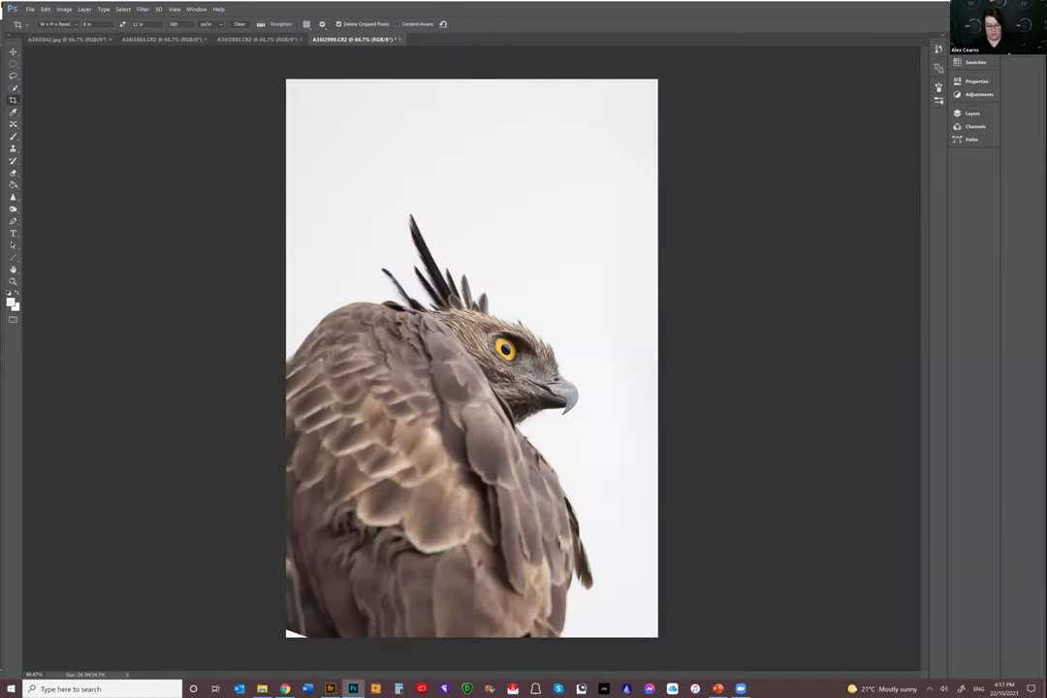
Fill the empty white wedge in the photo's lower-left corner with cloned feathers using the Clone Stamp tool
key("ctrl+1")
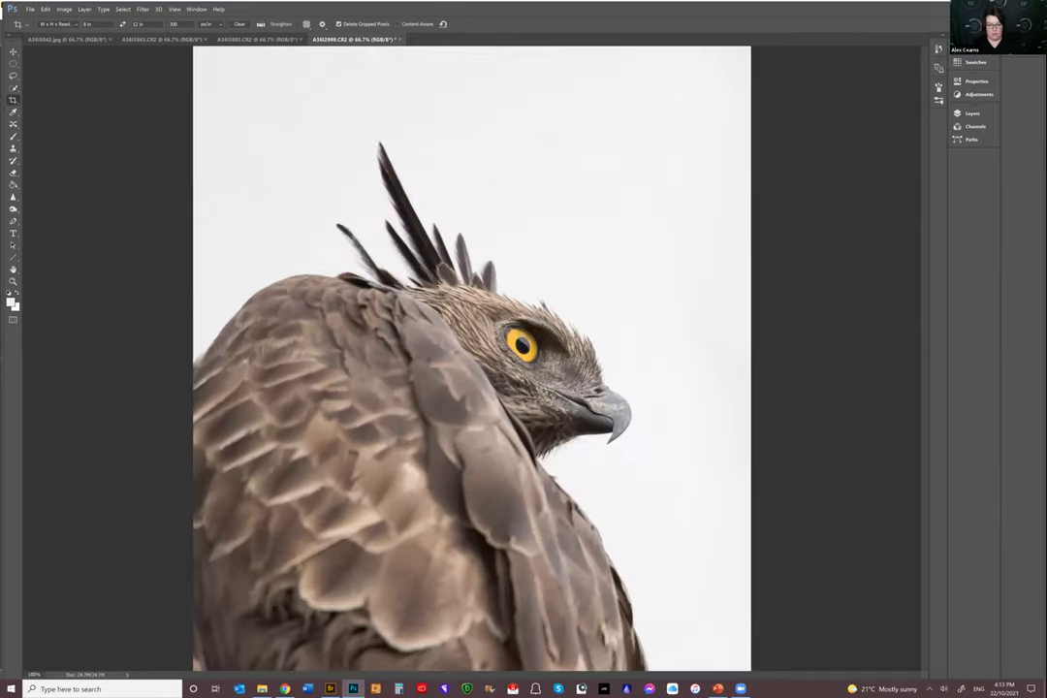
key("ctrl+minus")
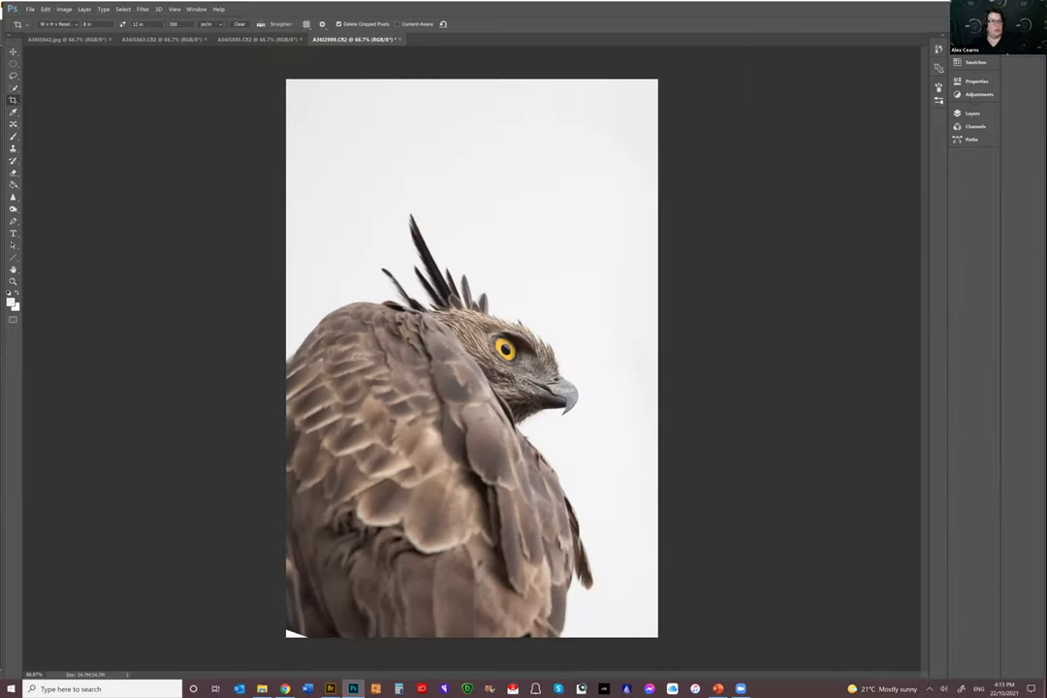
left_click(14, 149)
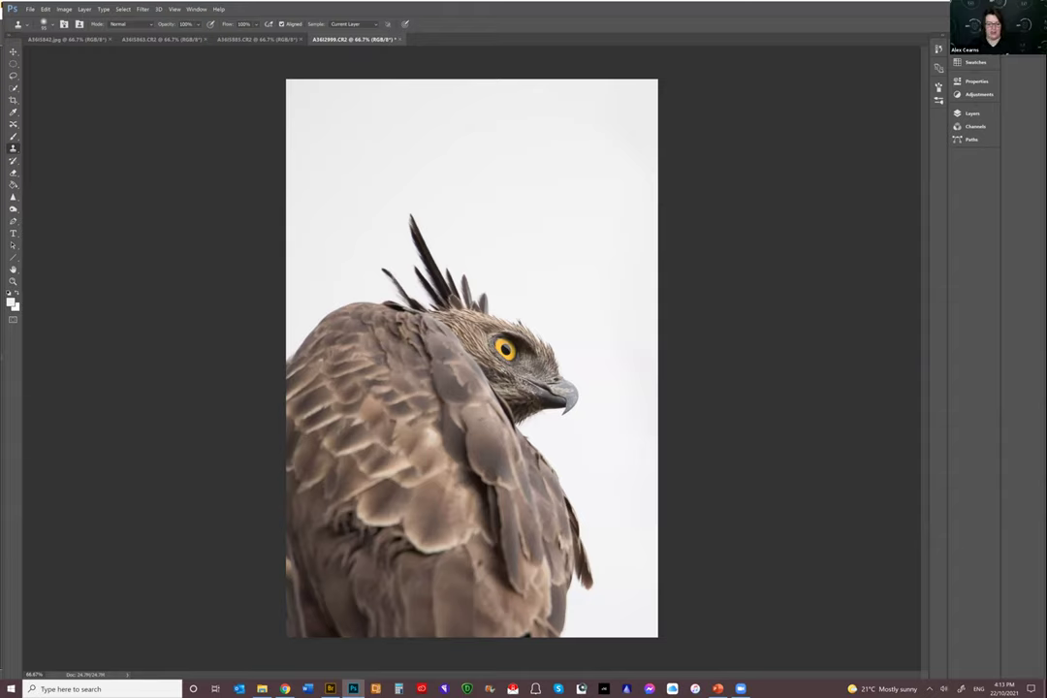
Crop the eagle photo again at 8 x 12 in, with the frame slightly smaller and rotated a little counterclockwise
left_click(14, 100)
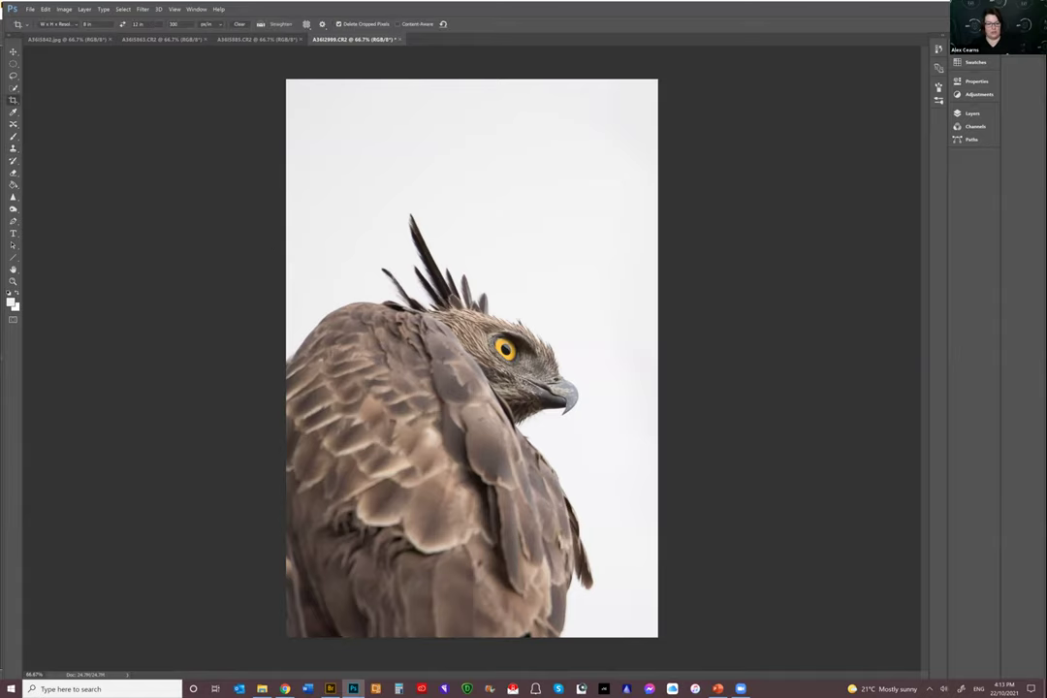
left_click_drag(662, 485, 653, 462)
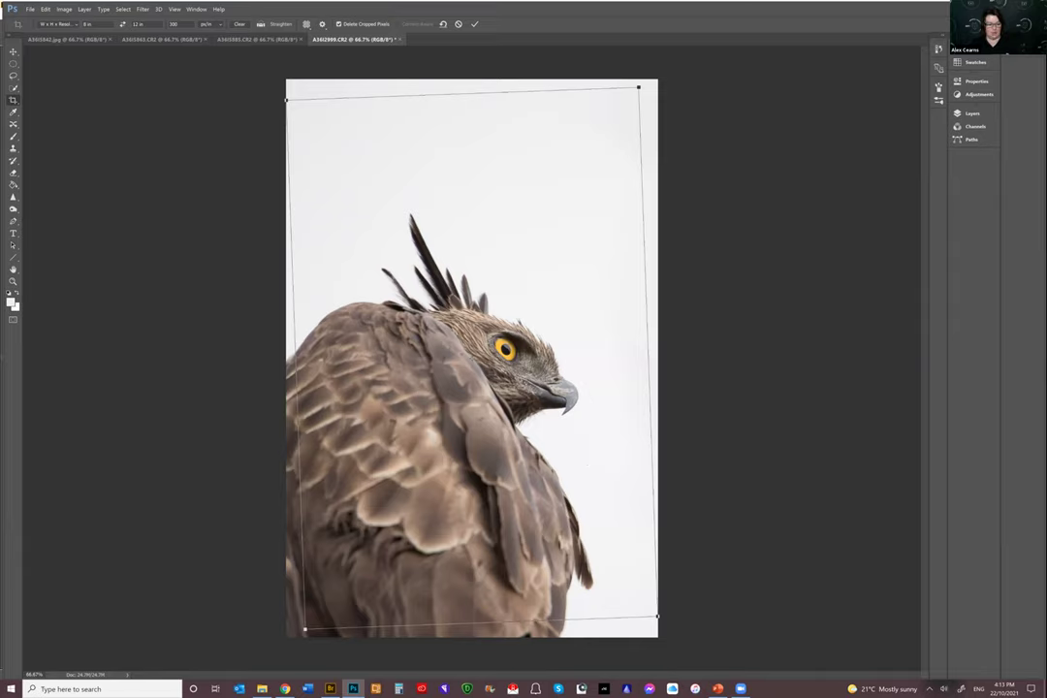
key("Return")
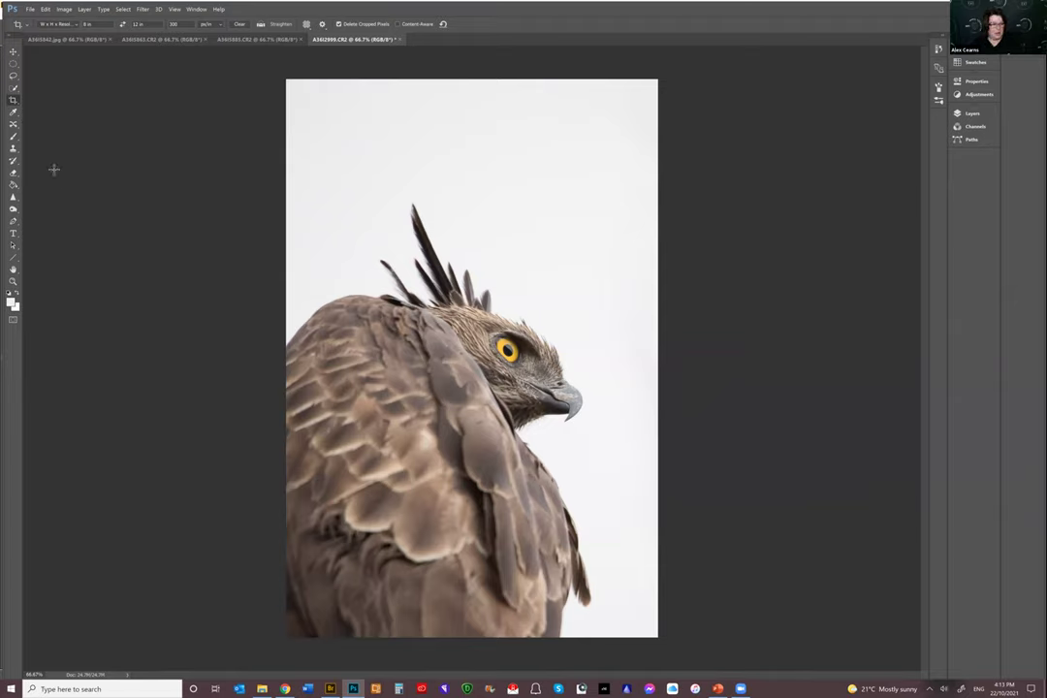
key("s")
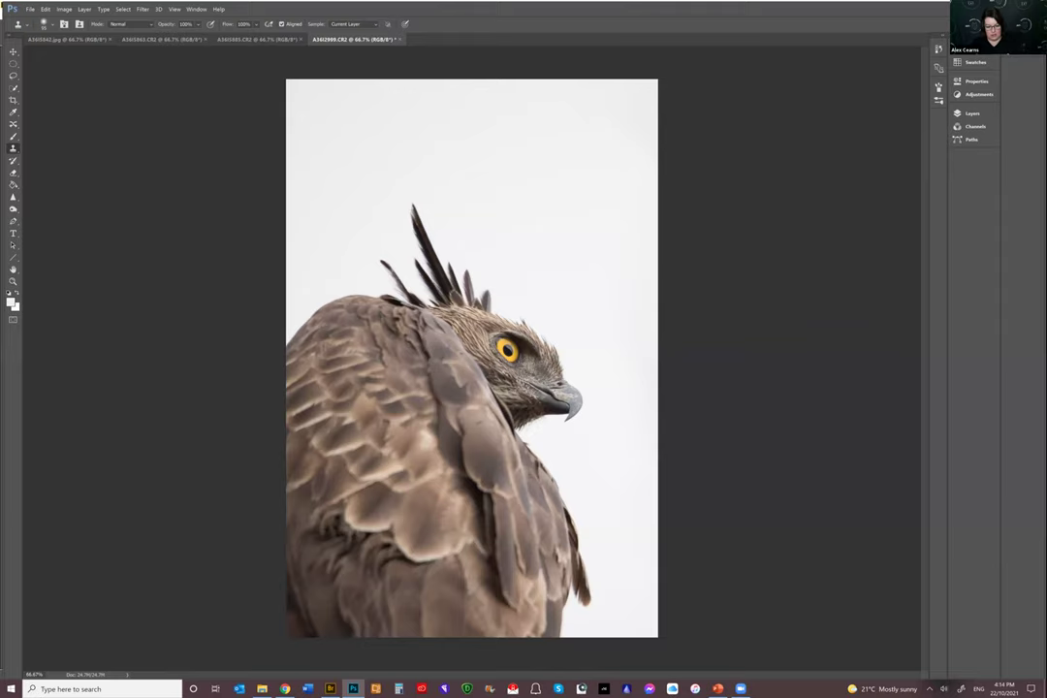
left_click(14, 209)
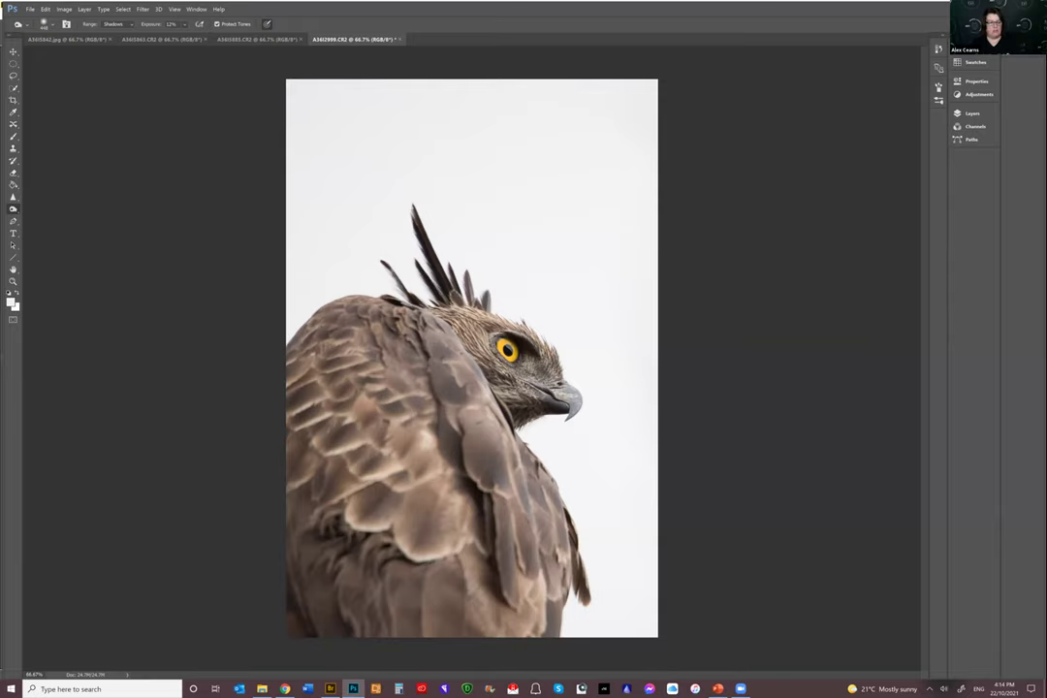
Save the finished eagle photo in the RAWS folder as the JPEG A36I2999ED.jpg
key("ctrl+shift+s")
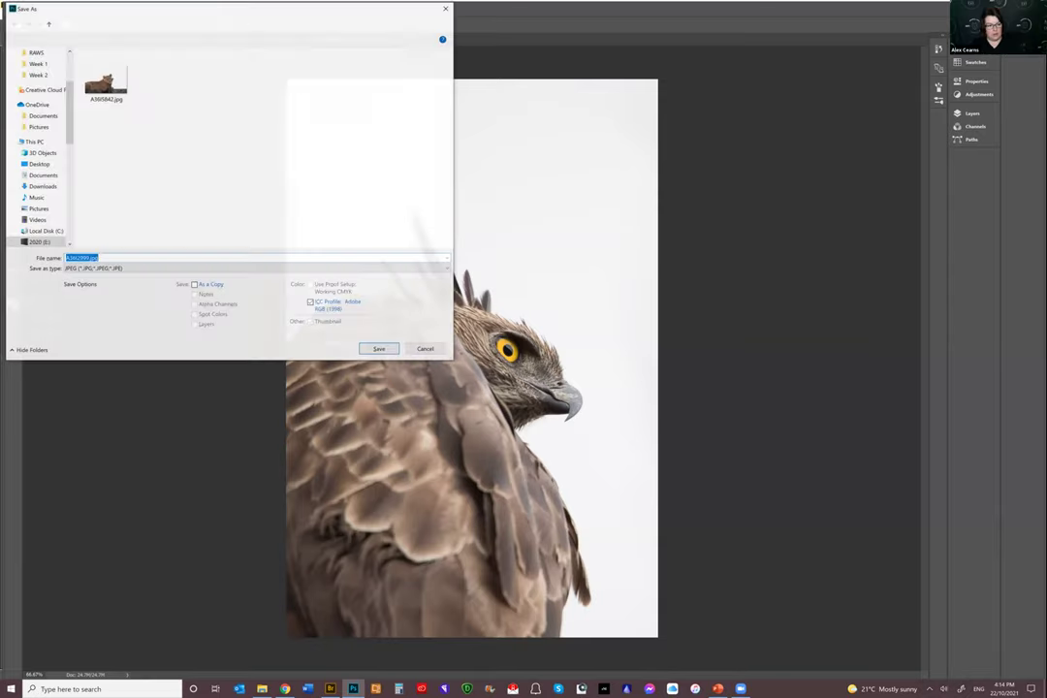
key("Return")
key("Return")
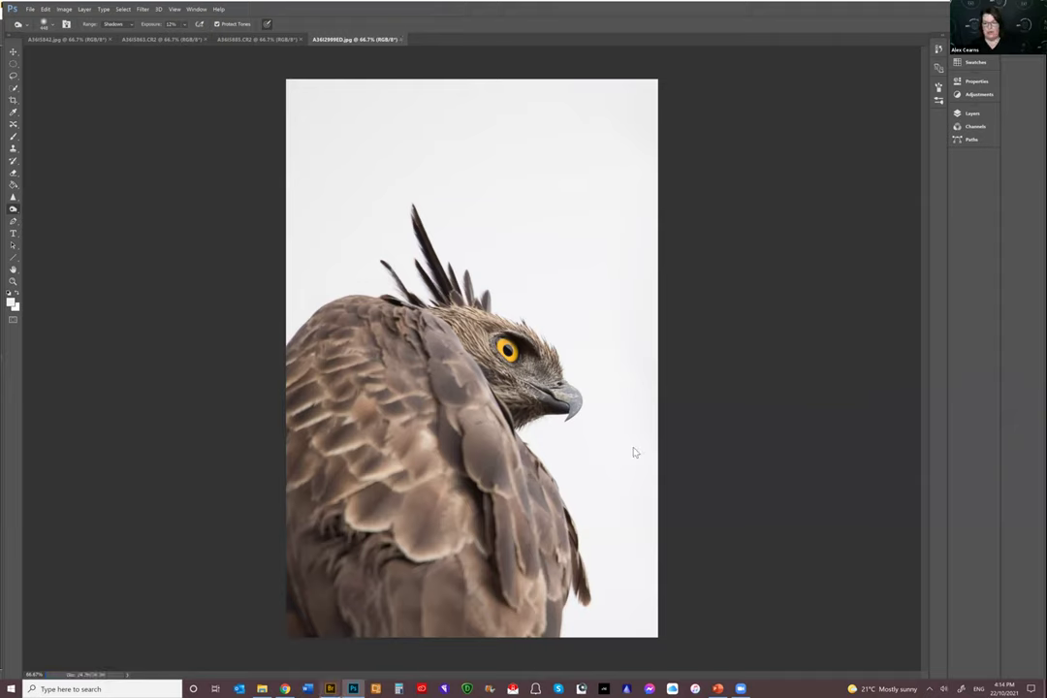
Switch to Bridge, select the ground hornbill photo A36I0321.CR2 and the elephant photo beside it, and open both in Photoshop's Camera Raw
key("alt+Tab")
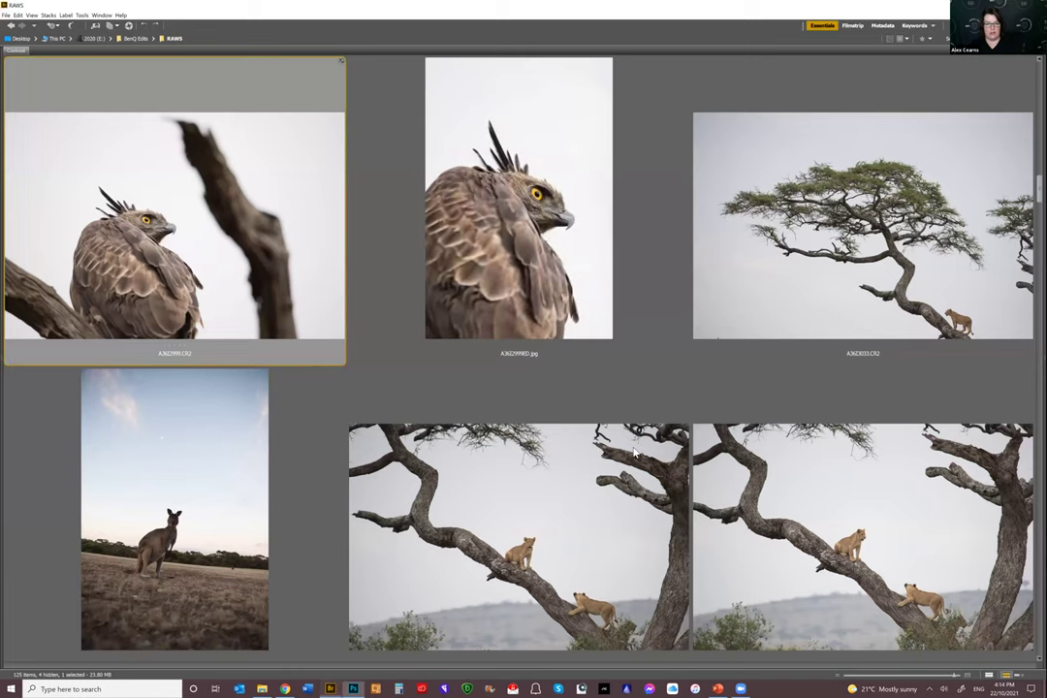
scroll(281, 252, "up", 5)
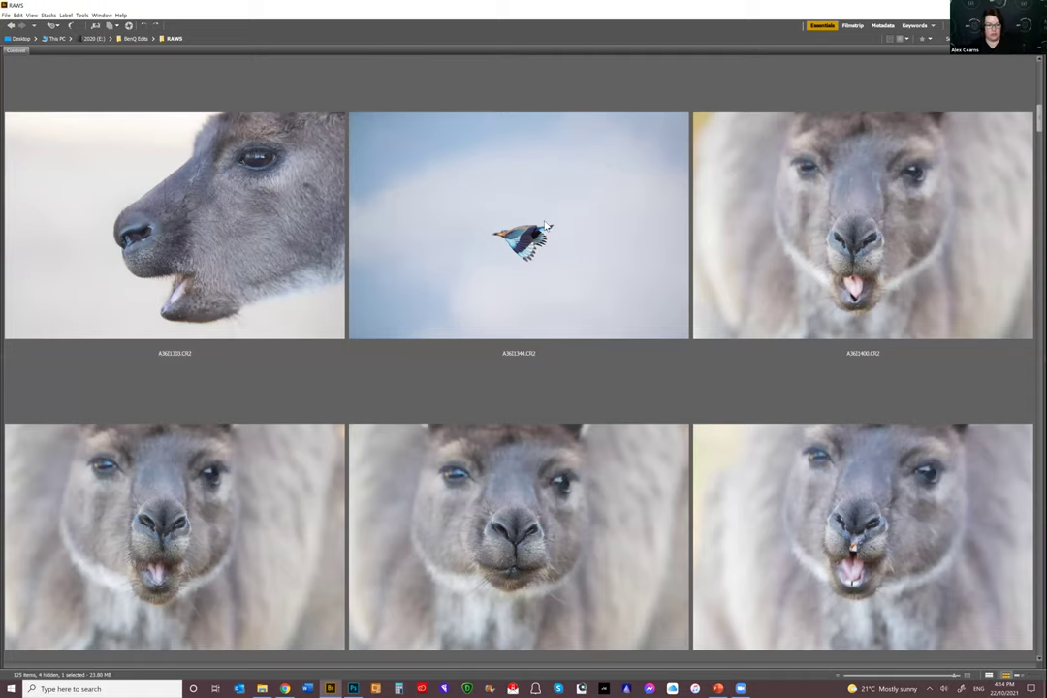
scroll(158, 237, "up", 3)
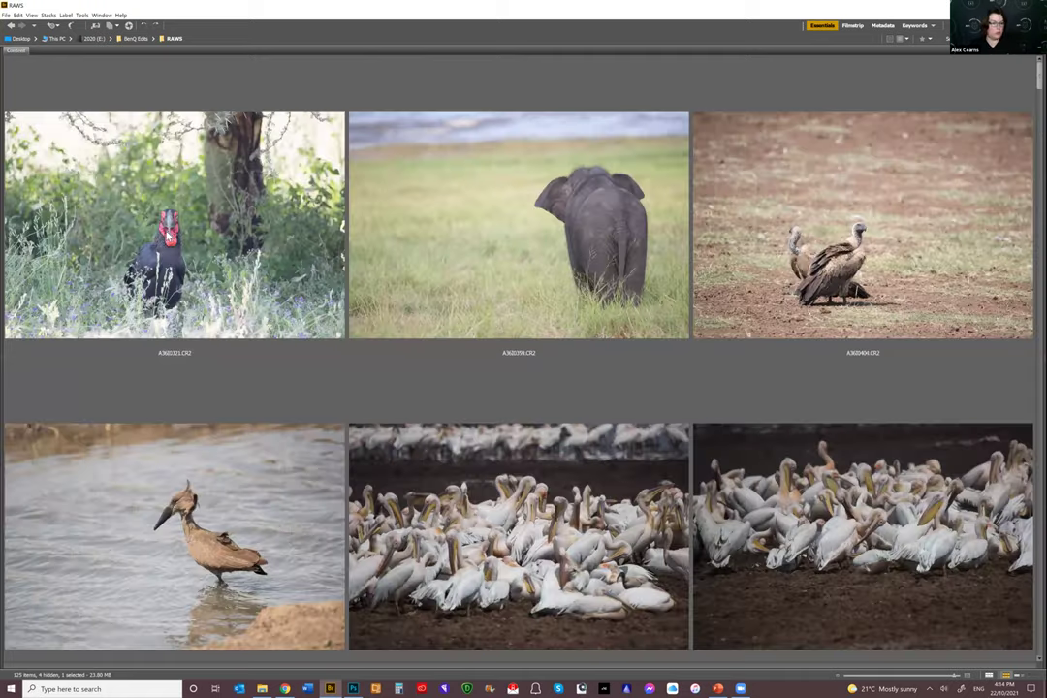
left_click(632, 218, "shift")
right_click(616, 195)
mouse_move(715, 208)
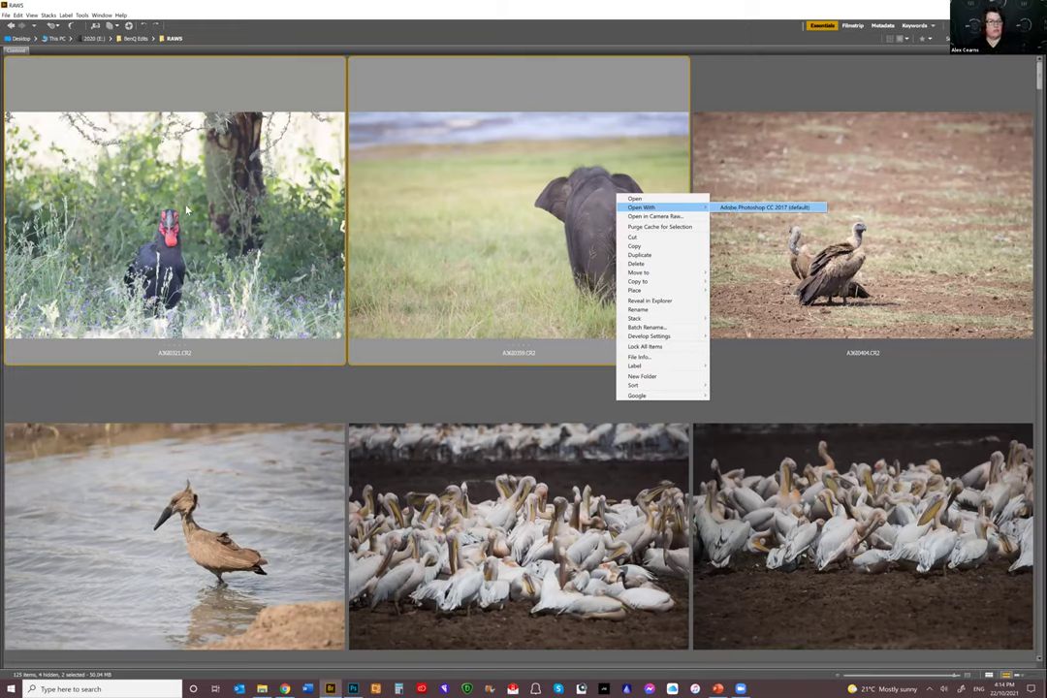
key("alt+Tab")
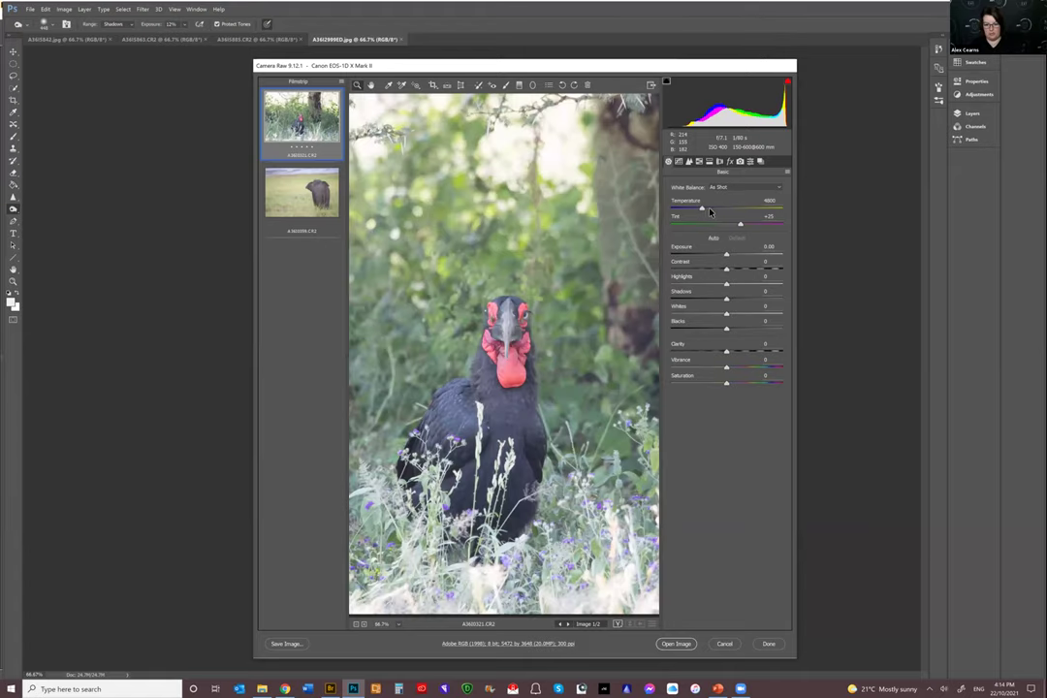
Set the hornbill photo's white balance temperature to 5150, after trying warmer and cooler values
left_click(710, 211)
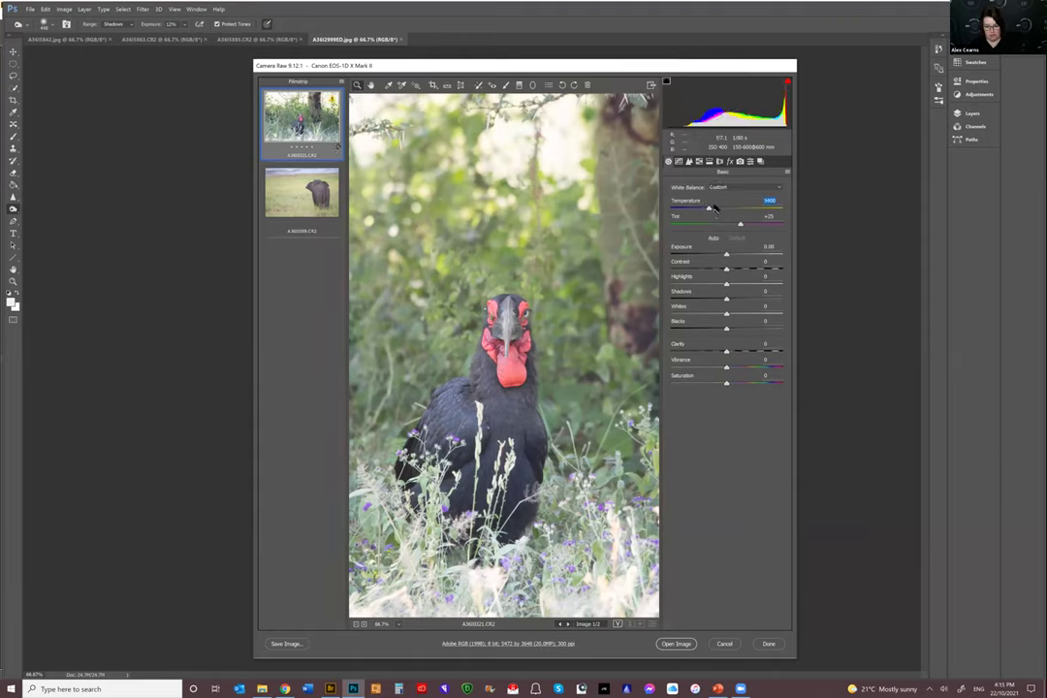
left_click_drag(708, 211, 695, 211)
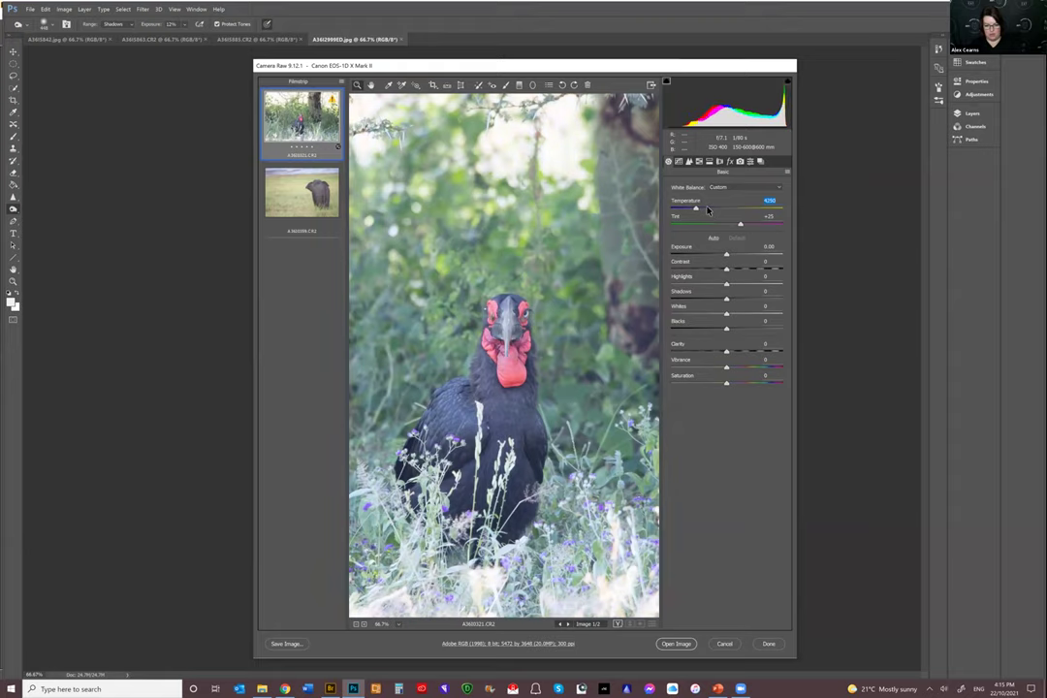
left_click_drag(695, 208, 713, 208)
type("5150")
key("Return")
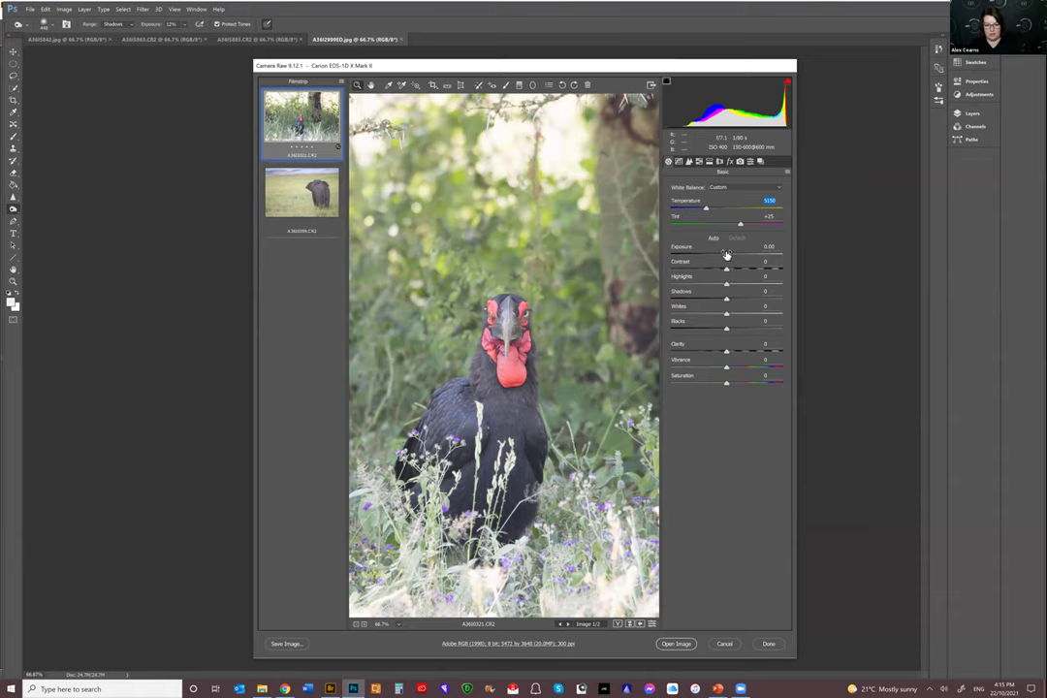
Reduce the hornbill photo's exposure to -0.30 and set its contrast to +6
left_click_drag(726, 254, 722, 254)
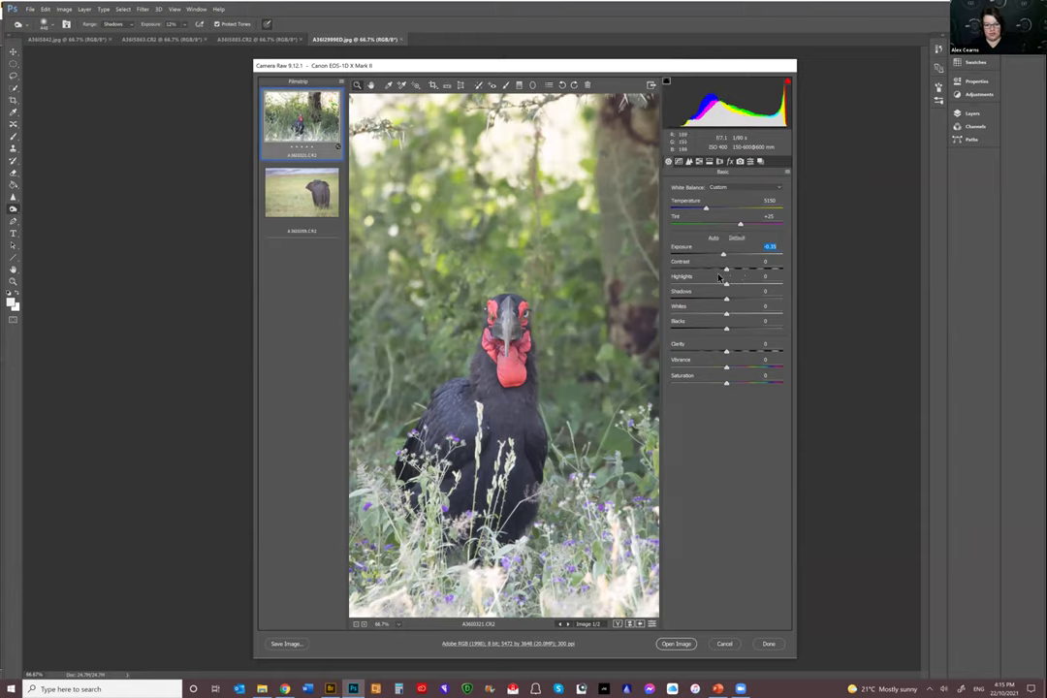
left_click_drag(741, 273, 729, 274)
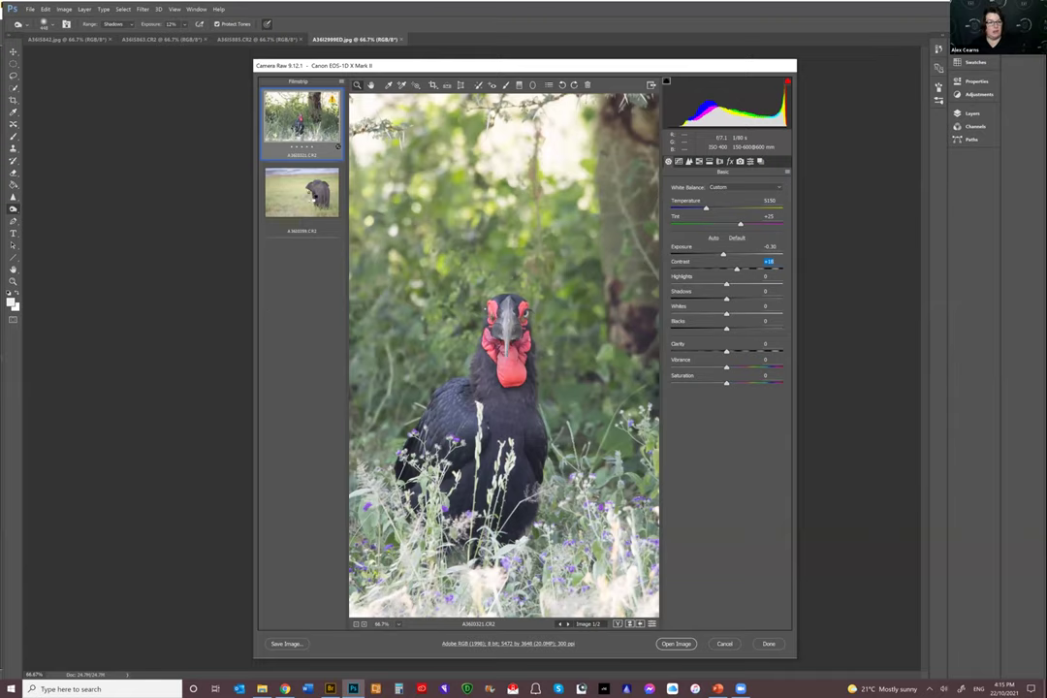
key("Down")
key("Down")
key("Down")
key("Down")
key("Down")
key("Down")
key("Down")
key("Down")
key("Down")
key("Down")
key("Down")
key("Down")
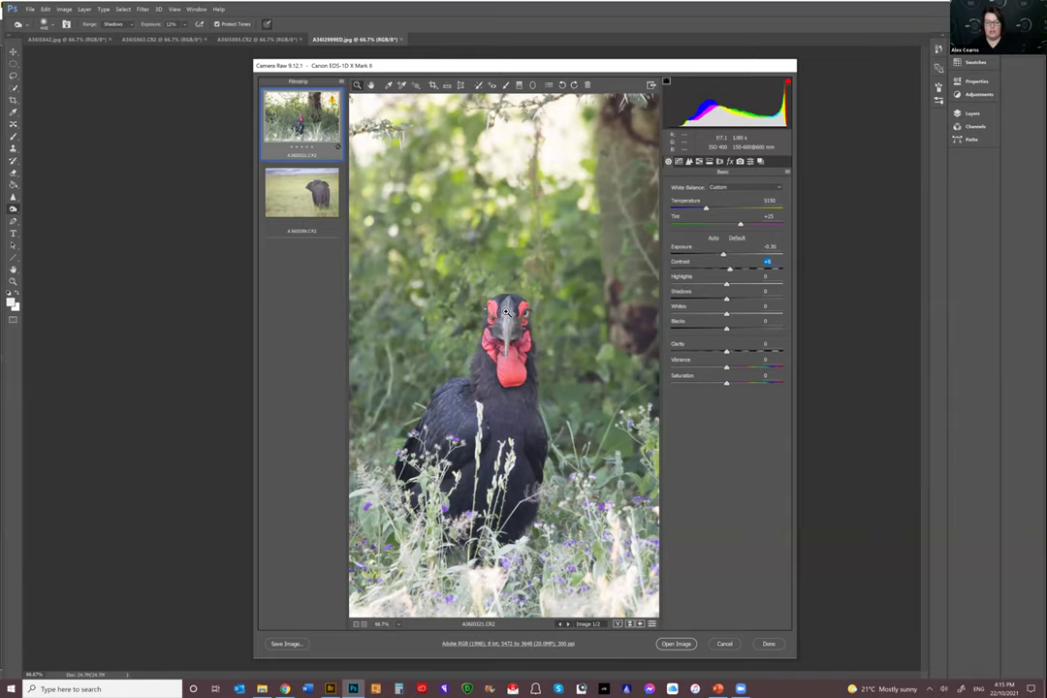
Adjust the elephant photo to temperature 5300, tint +34 and contrast +5, and open both raw photos in Photoshop
key("ctrl+Right")
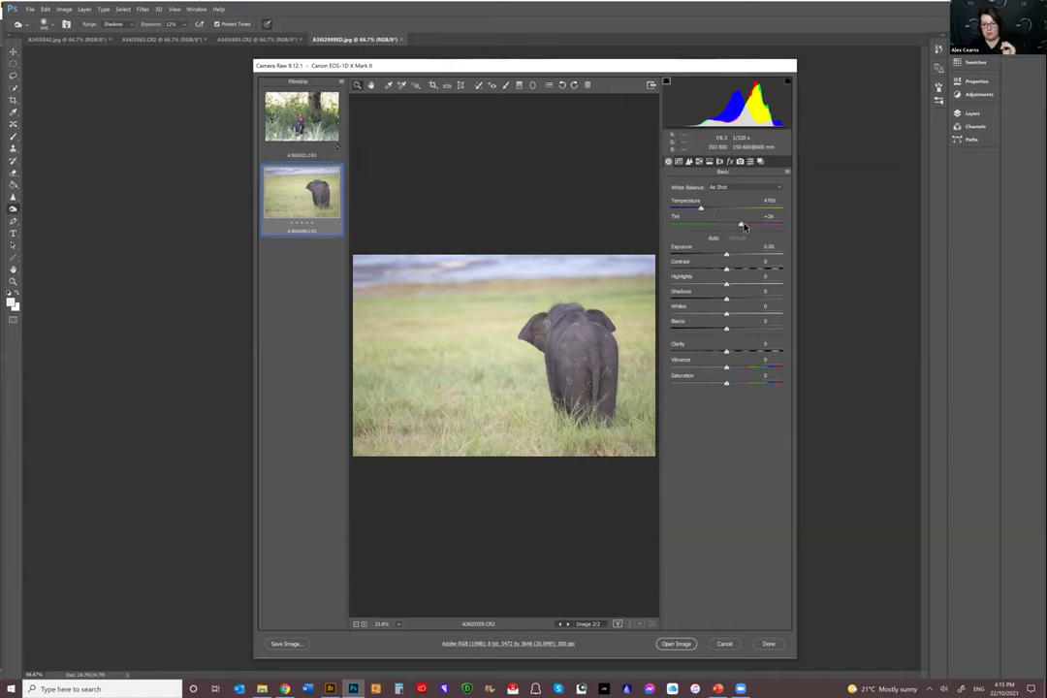
left_click_drag(741, 226, 745, 226)
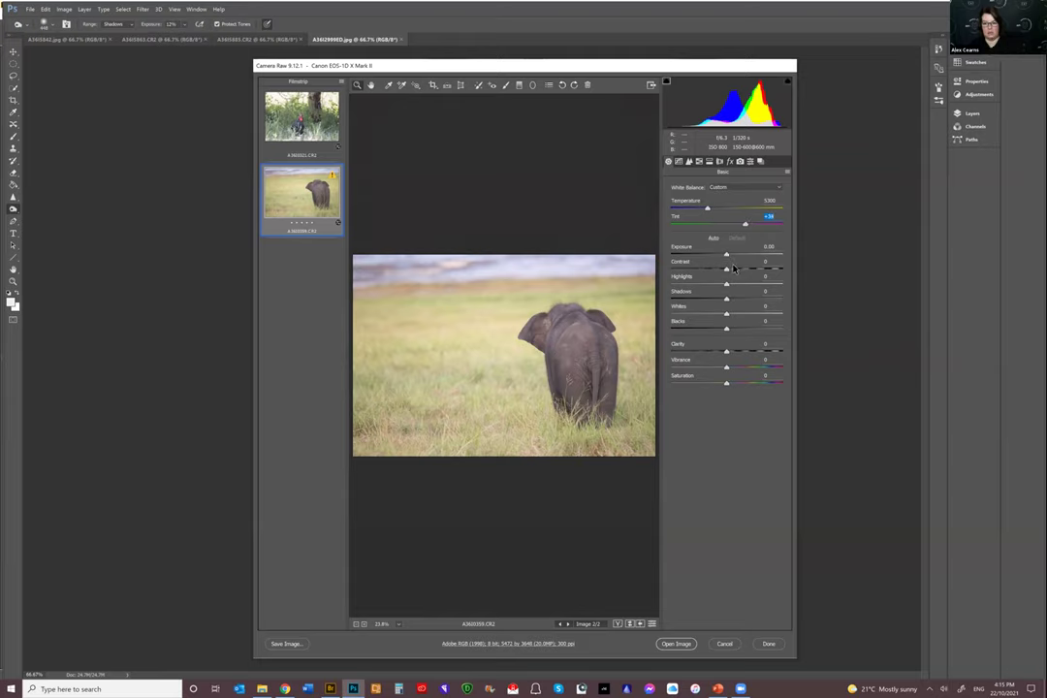
key("Tab")
left_click_drag(744, 269, 731, 275)
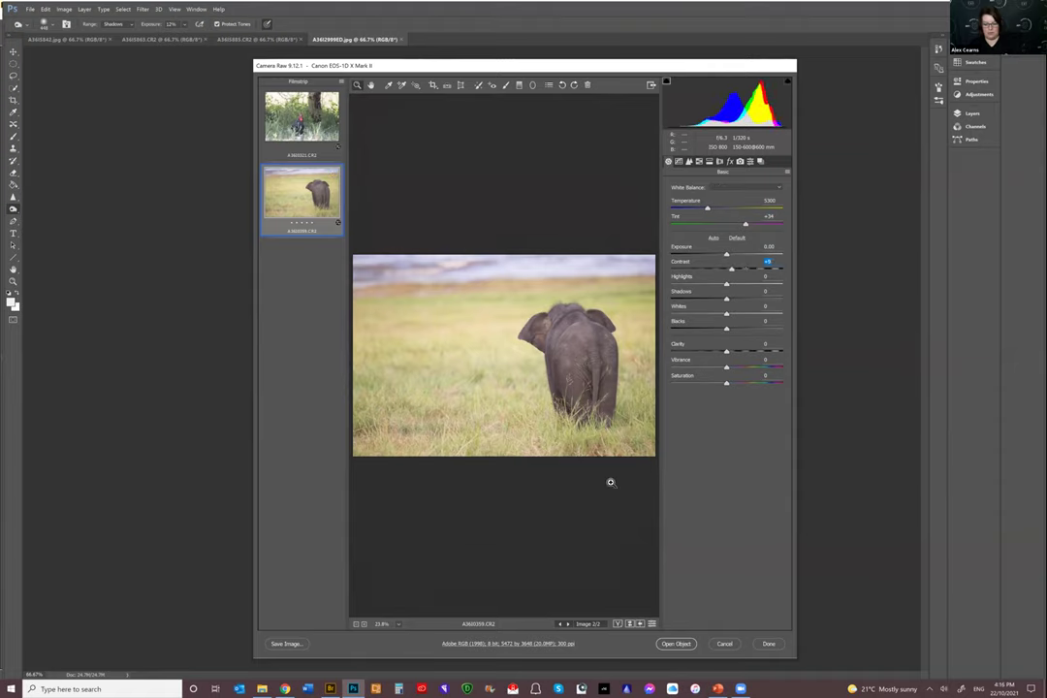
key("ctrl+a")
key("Return")
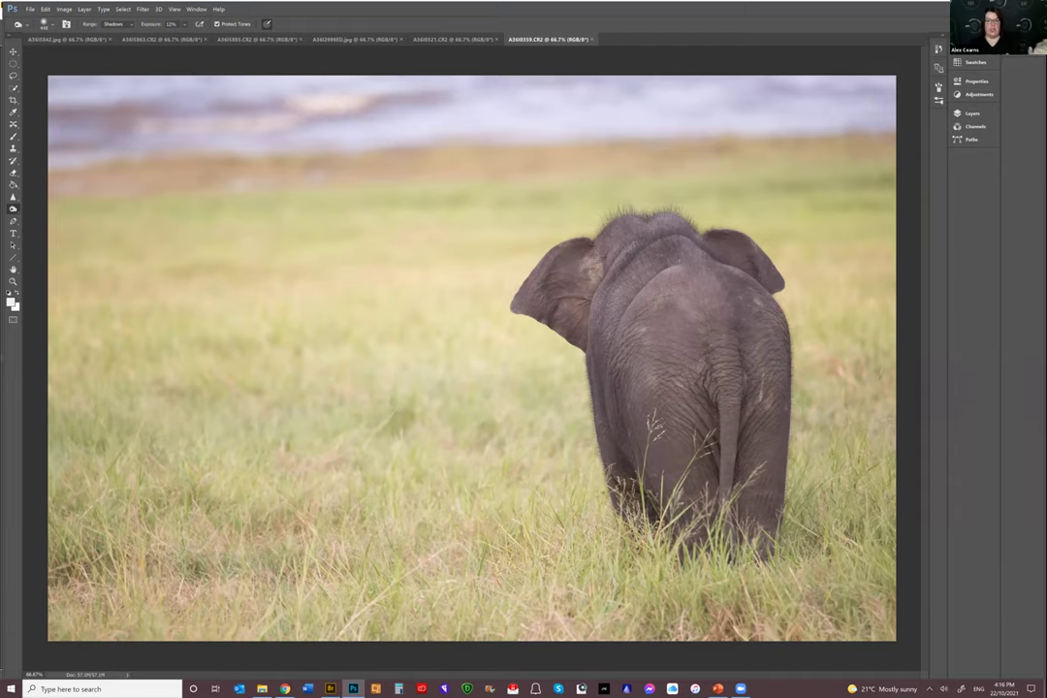
Switch to the Crop tool for the elephant photo and swap its dimensions to 12 in wide by 8 in high
left_click(14, 100)
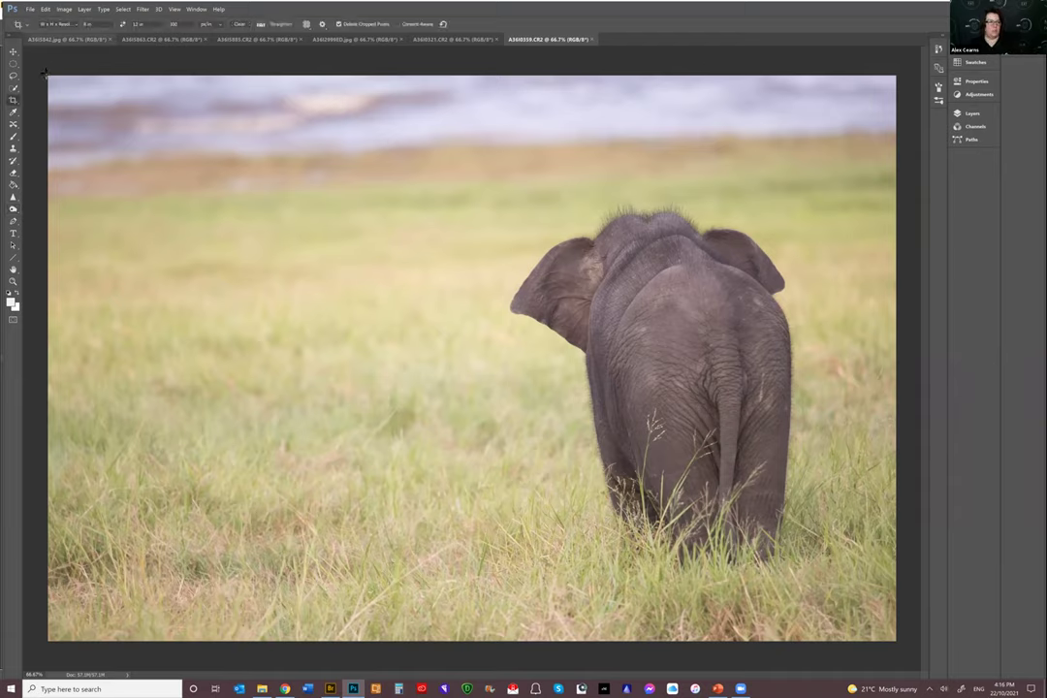
key("x")
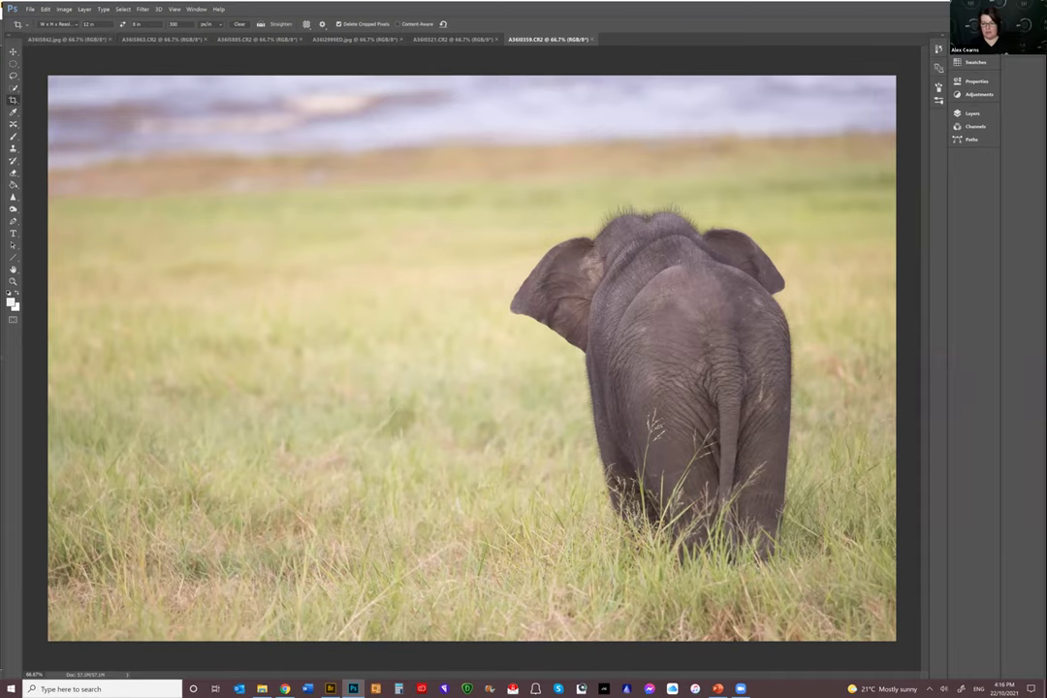
left_click_drag(775, 492, 472, 359)
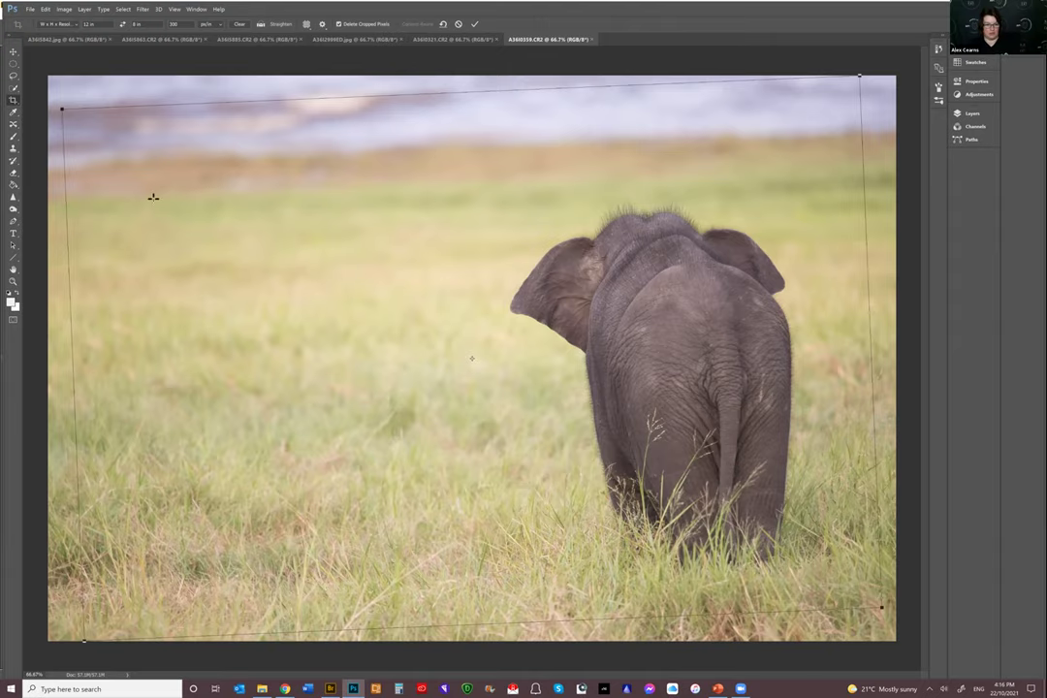
key("Return")
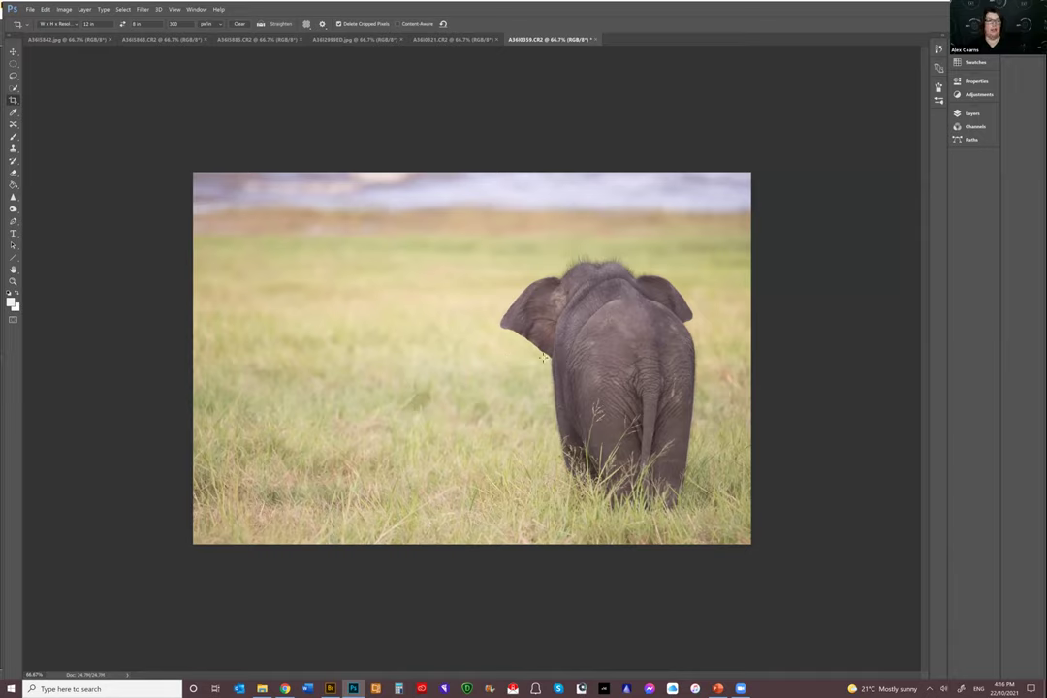
left_click_drag(384, 189, 398, 201)
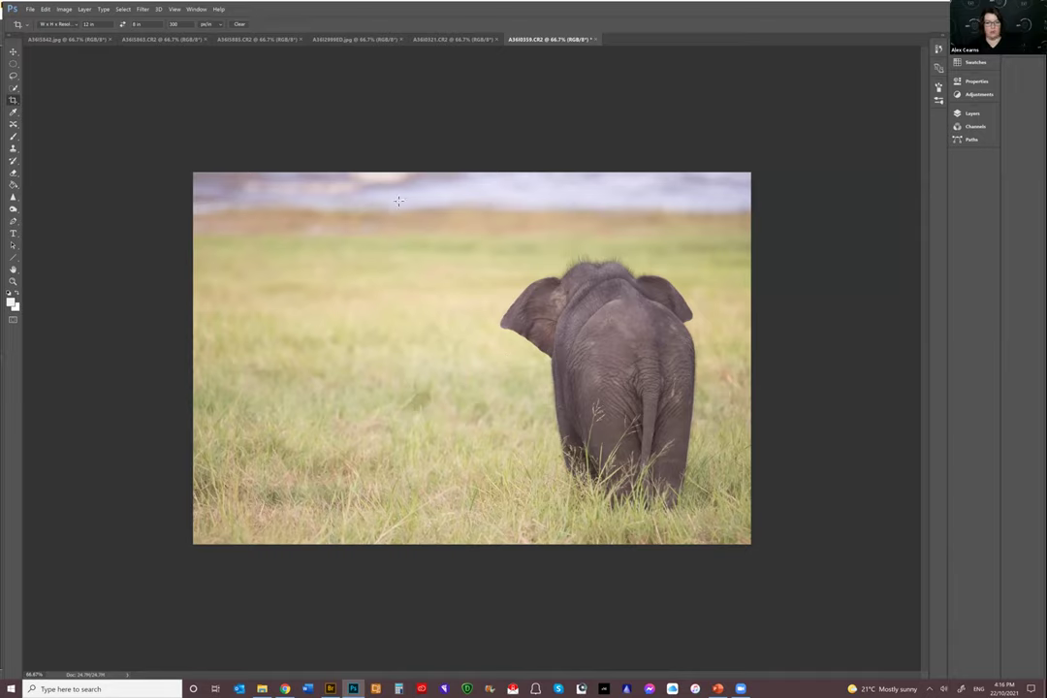
key("Return")
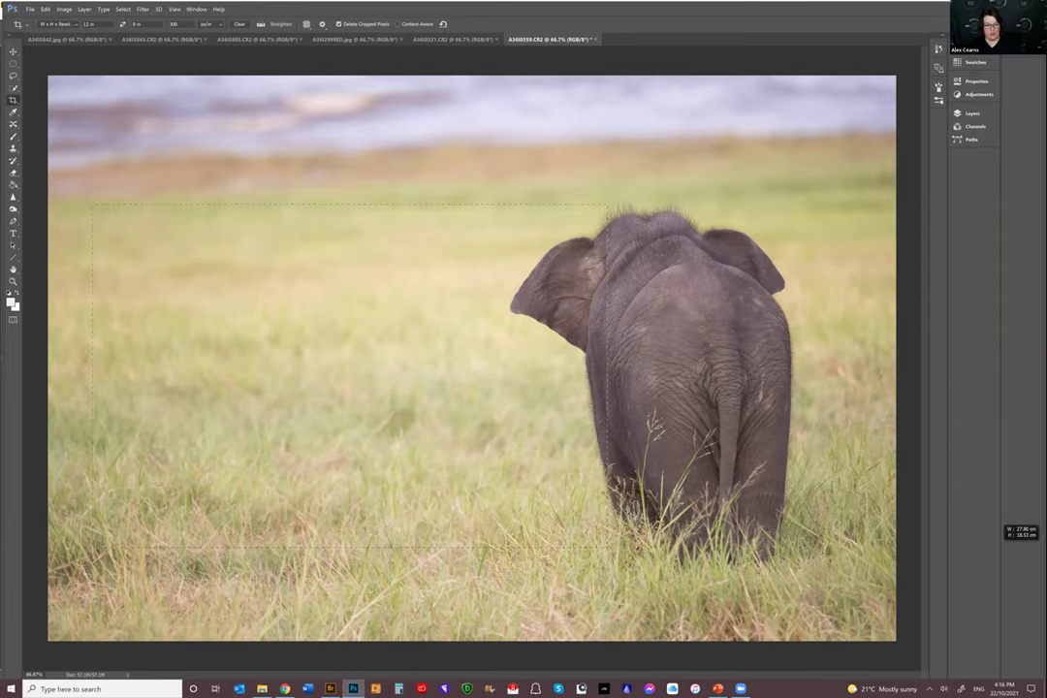
left_click_drag(240, 176, 896, 611)
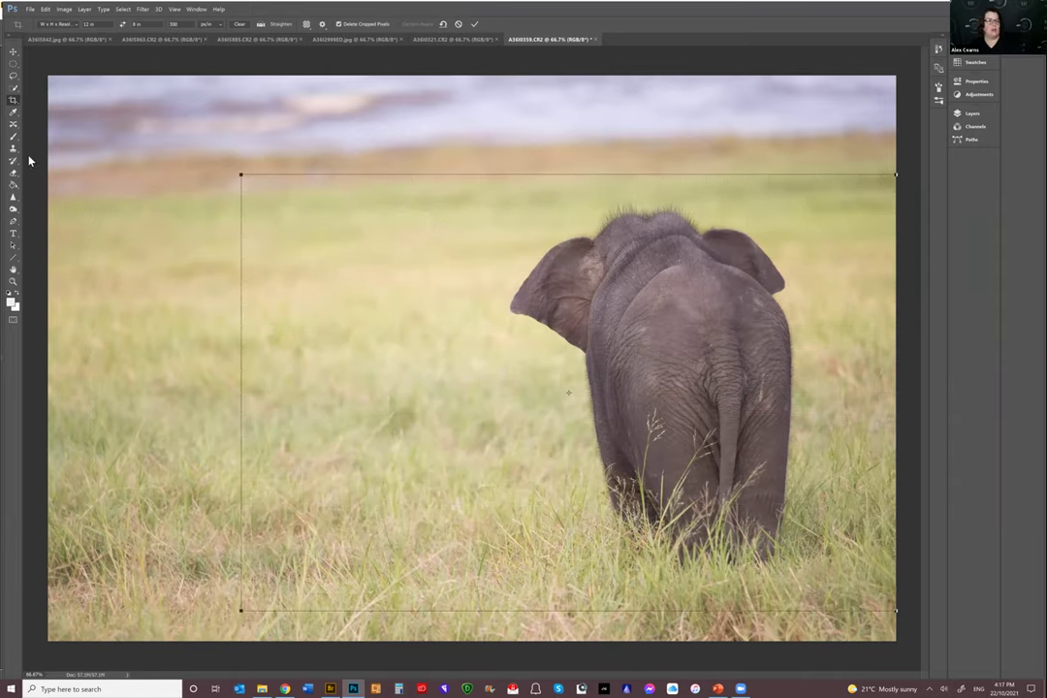
key("Escape")
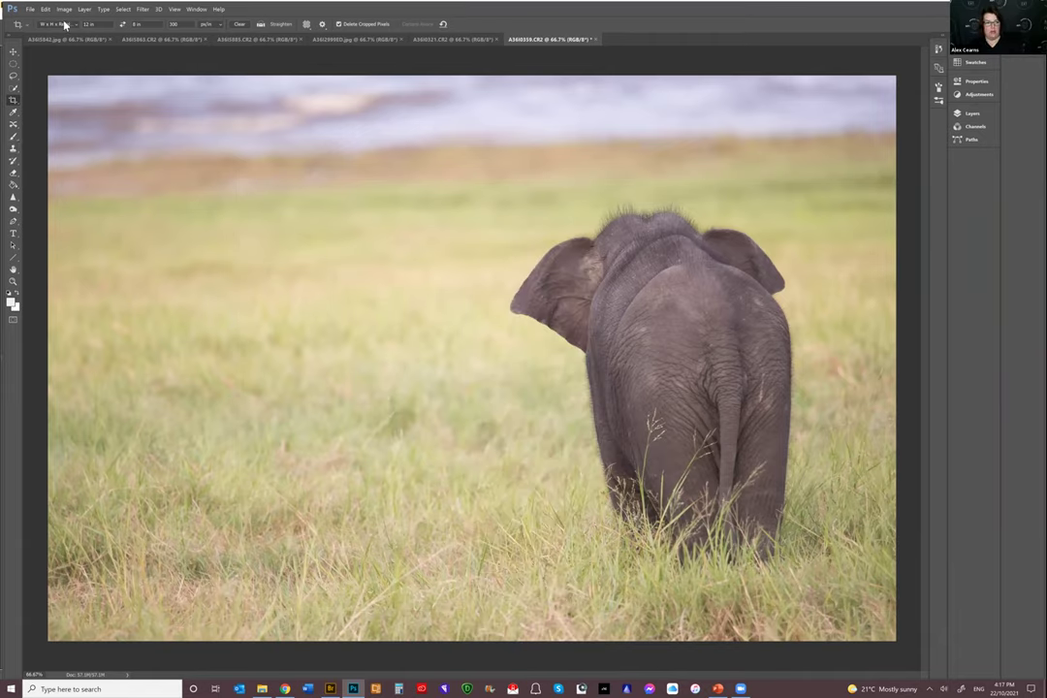
Paint sampled grass colour over the brown shoreline band and the lower edge of the water using the Brush tool
key("b")
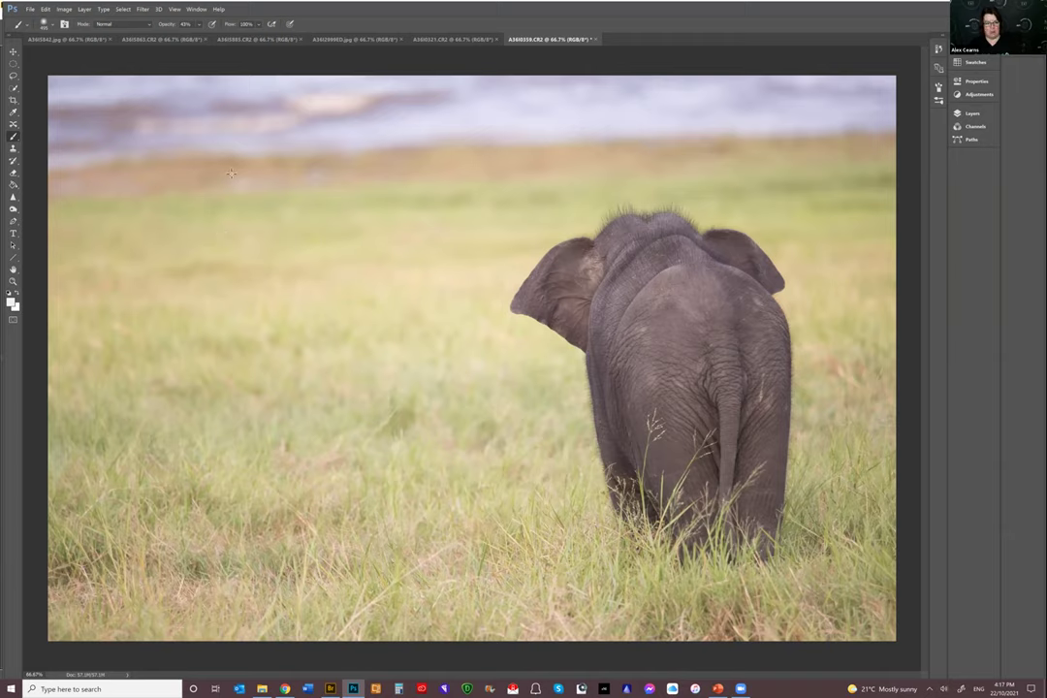
left_click(376, 217, "alt")
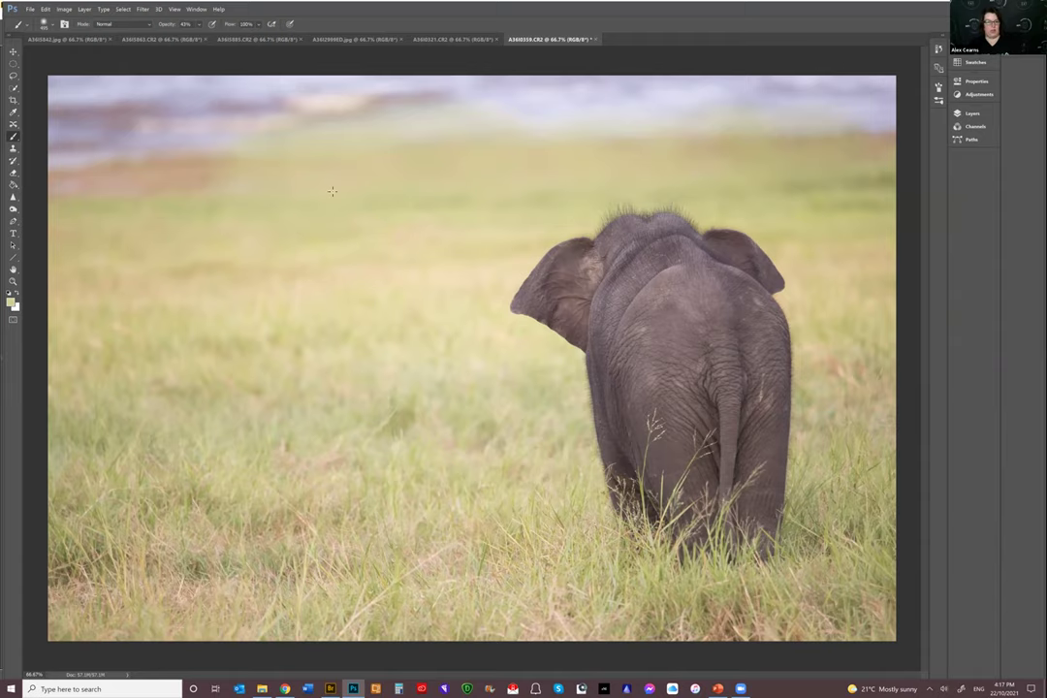
left_click_drag(427, 104, 301, 106)
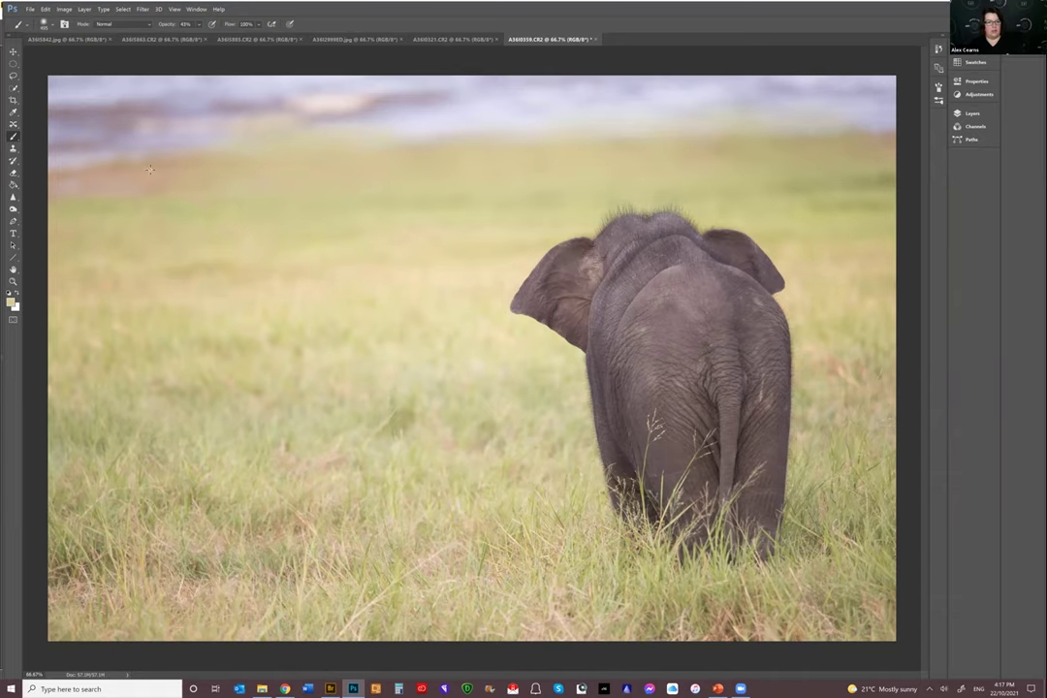
left_click_drag(194, 155, 87, 174)
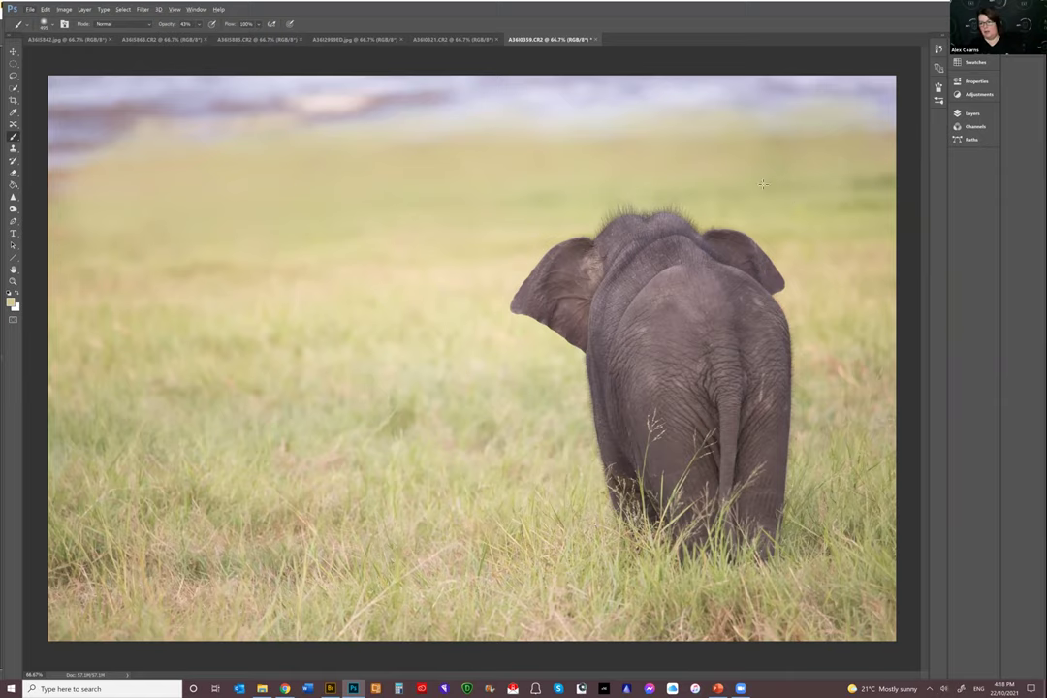
mouse_move(669, 225)
left_mouse_down()
mouse_move(698, 271)
mouse_move(687, 240)
mouse_move(613, 172)
left_mouse_up()
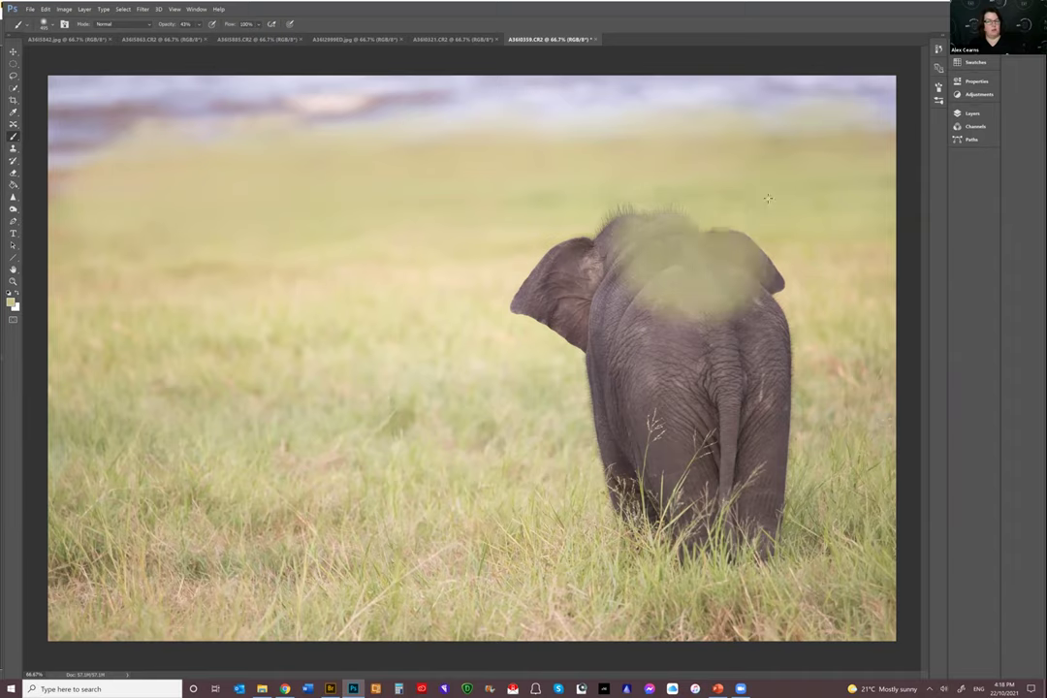
key("ctrl+z")
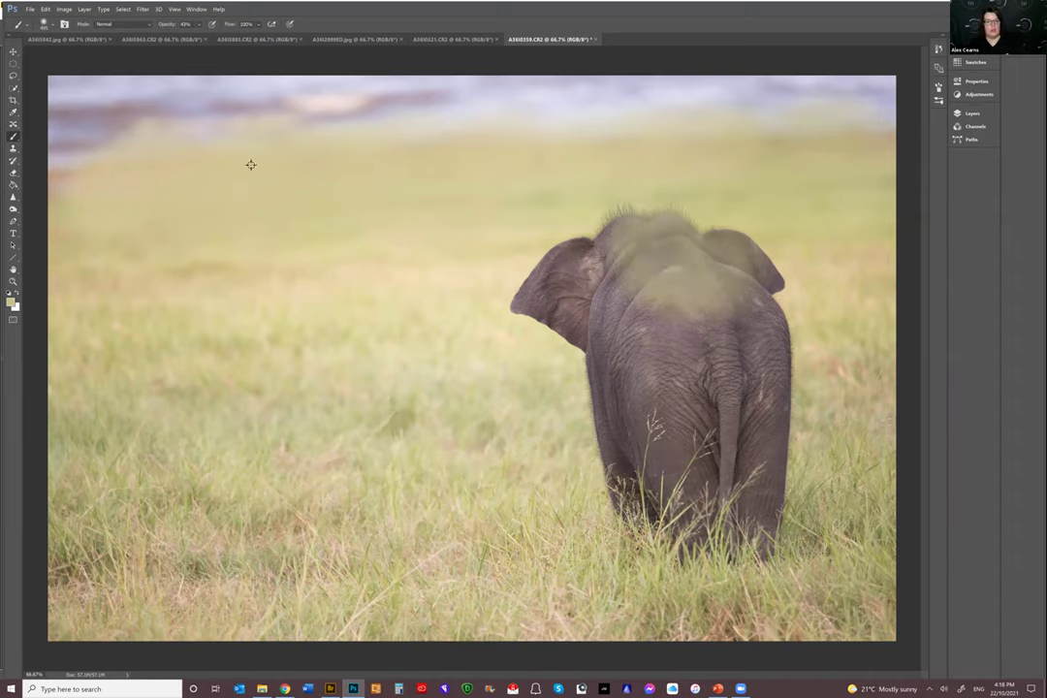
key("ctrl+z")
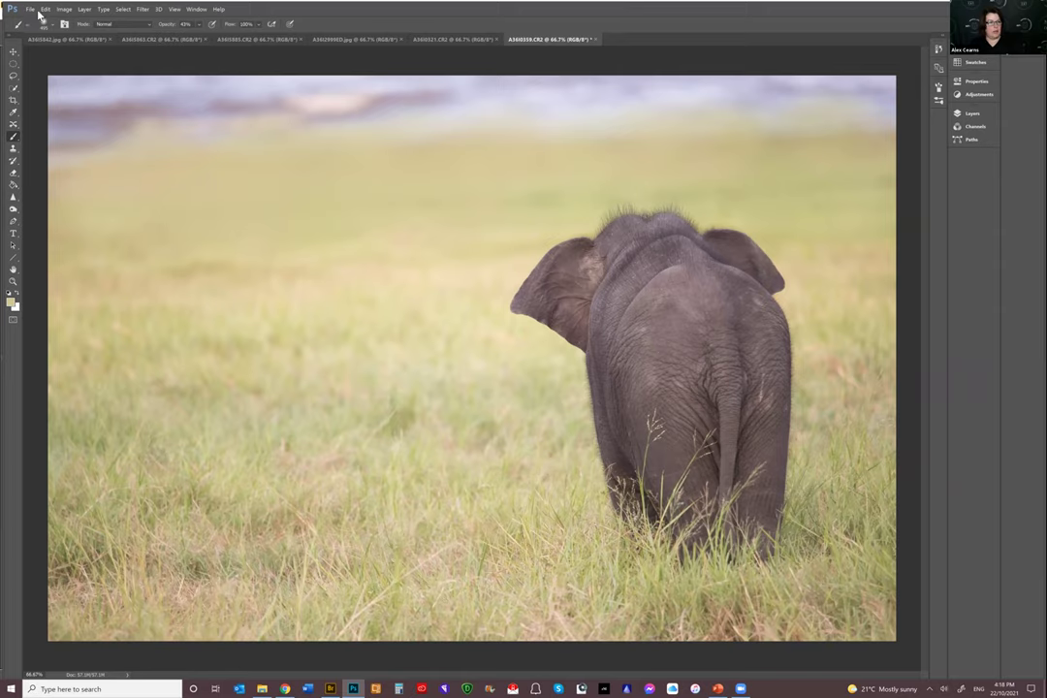
left_click(44, 11)
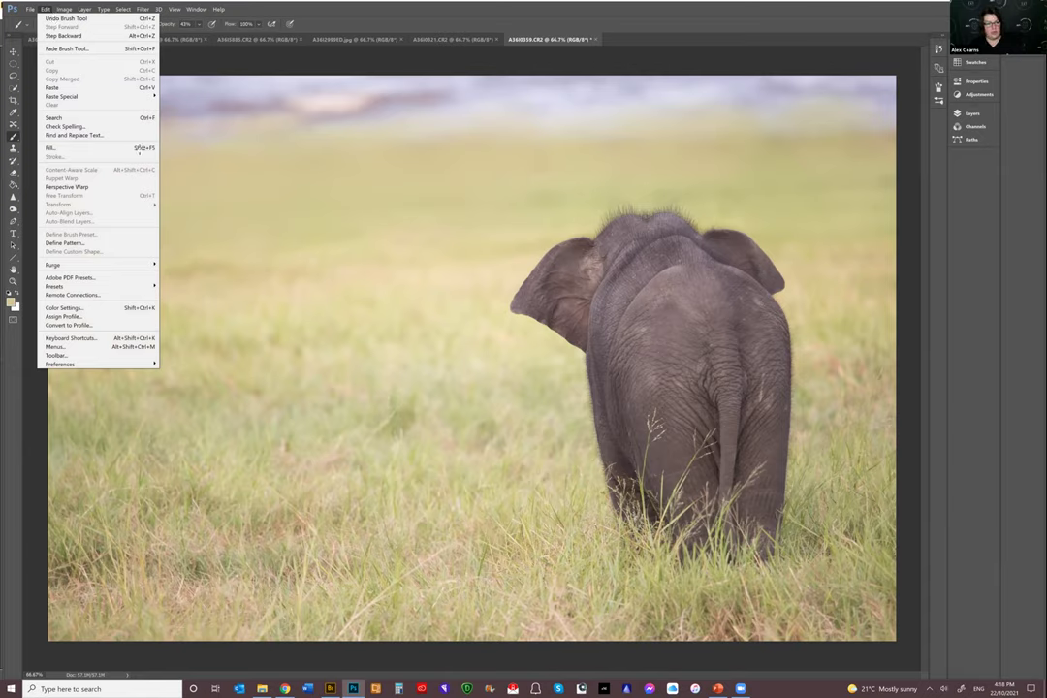
left_click(553, 345)
Crop the elephant photo at 12 x 8 in, placing the frame's upper edge just below the water so only grass surrounds the elephant
key("c")
left_click_drag(136, 157, 859, 641)
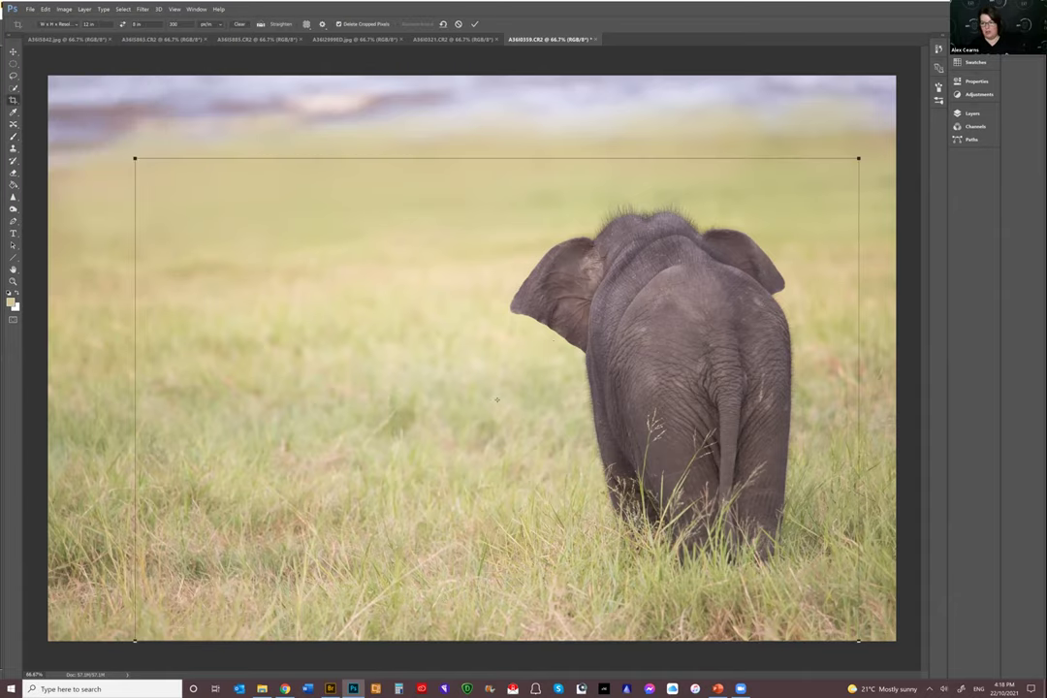
left_click_drag(497, 401, 512, 390)
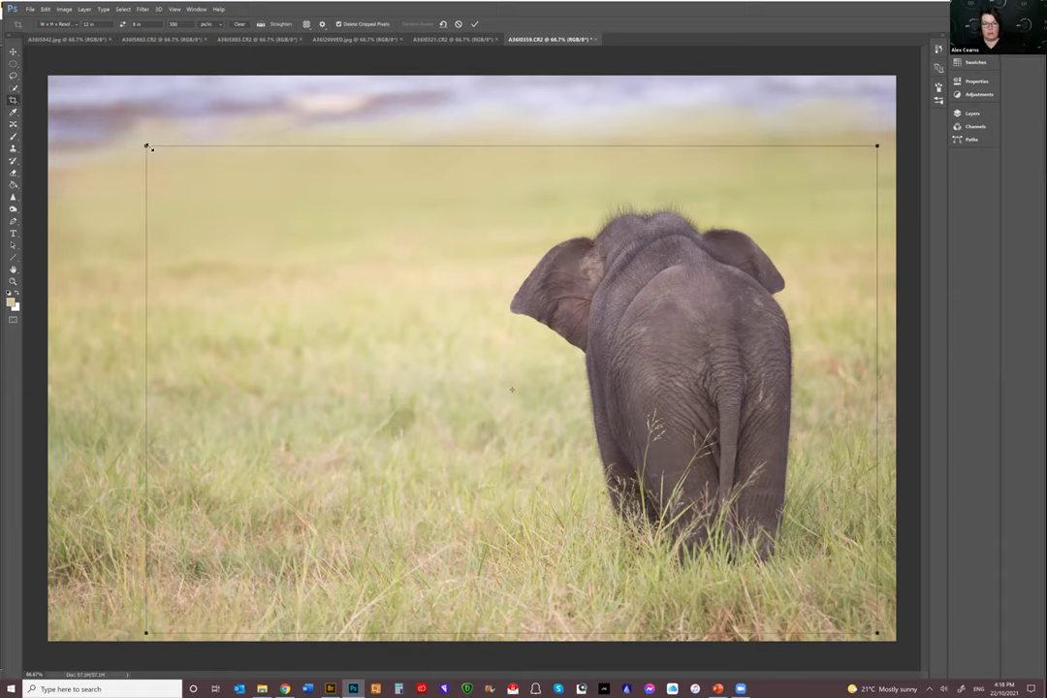
left_click_drag(146, 146, 137, 141)
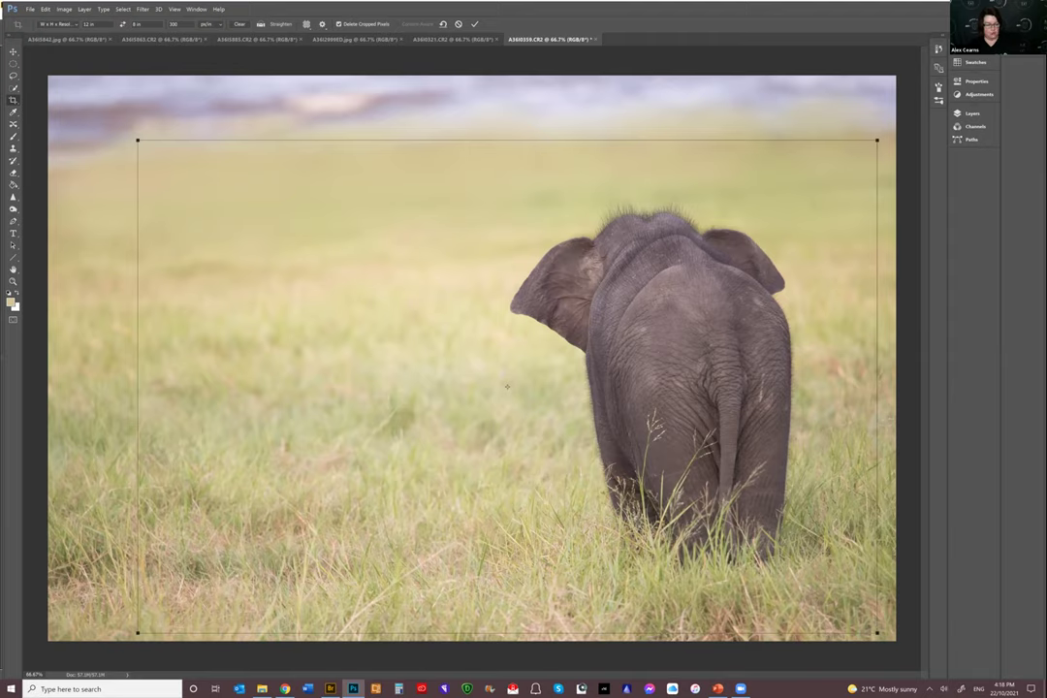
left_click_drag(421, 487, 420, 487)
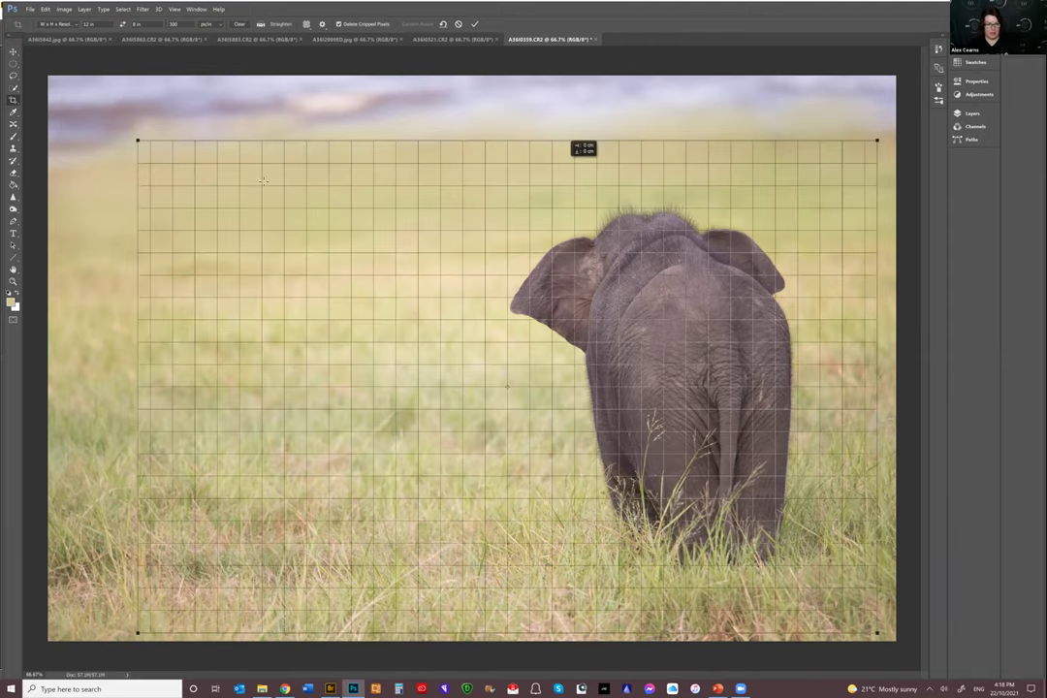
key("Return")
Remove the dark green tuft in the grass beside the elephant using the Clone Stamp tool, undoing the misplaced stroke
left_click(12, 135)
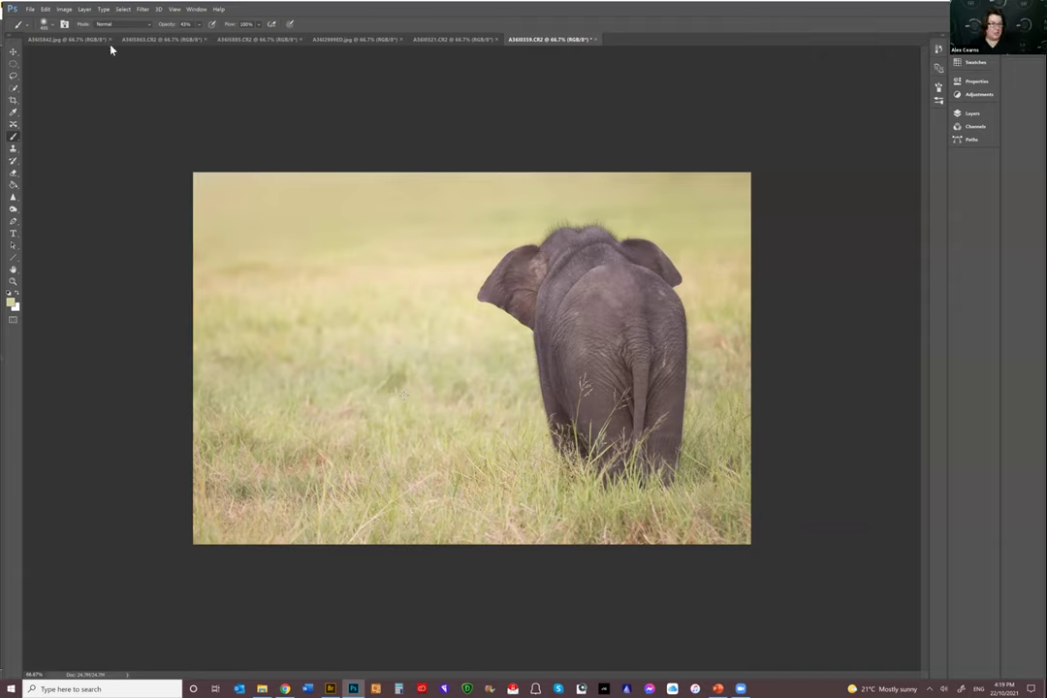
key("s")
left_click(198, 28)
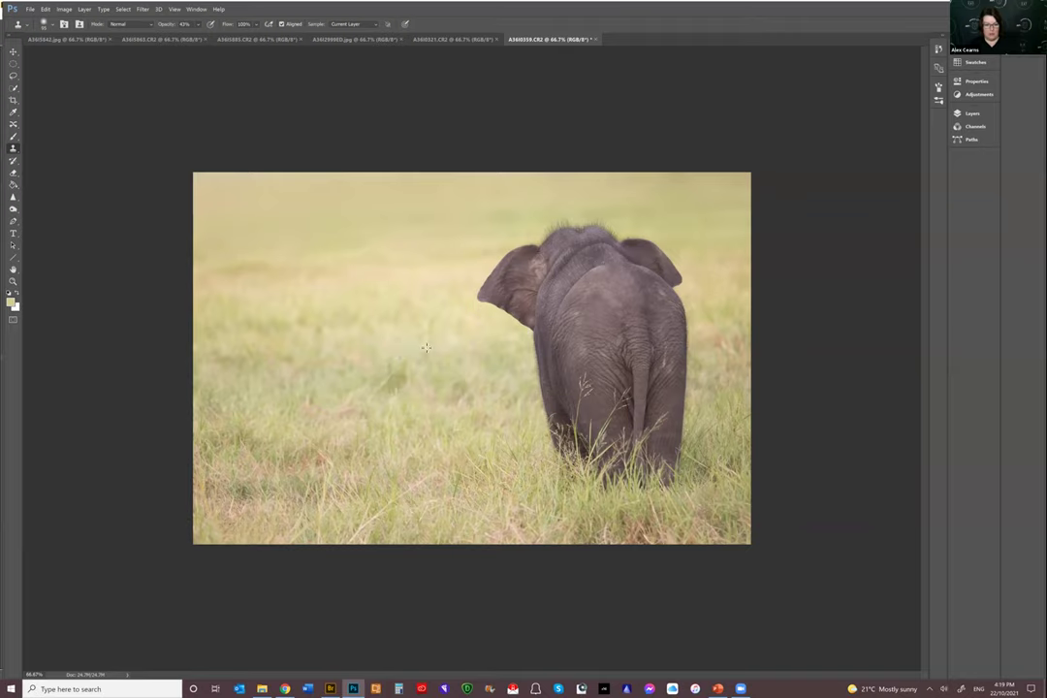
left_click(382, 345)
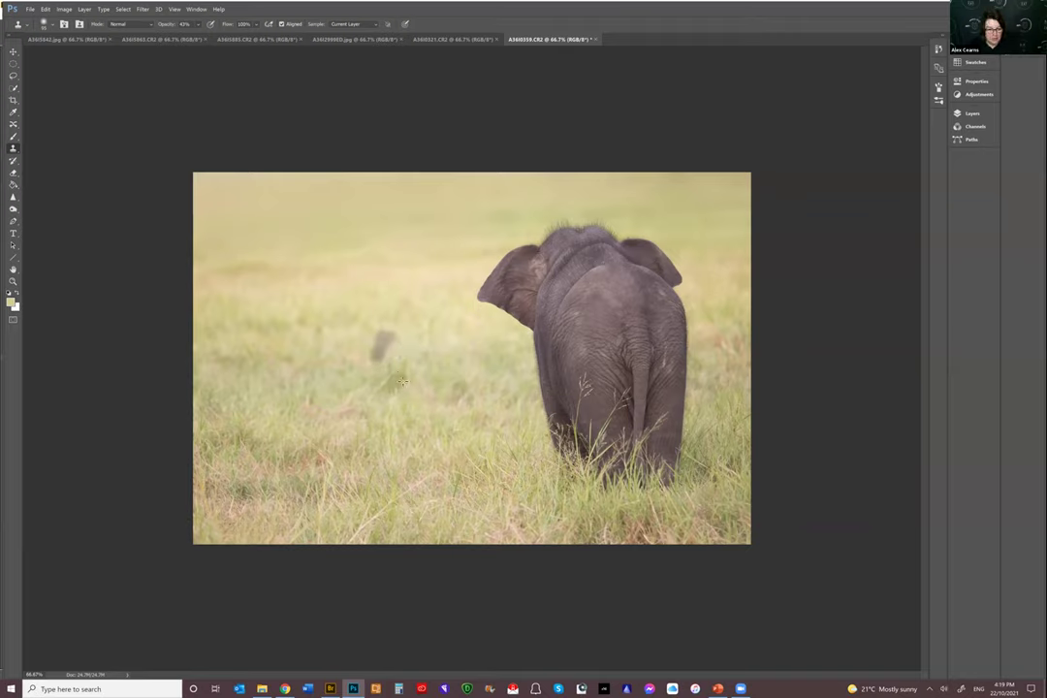
key("ctrl+z")
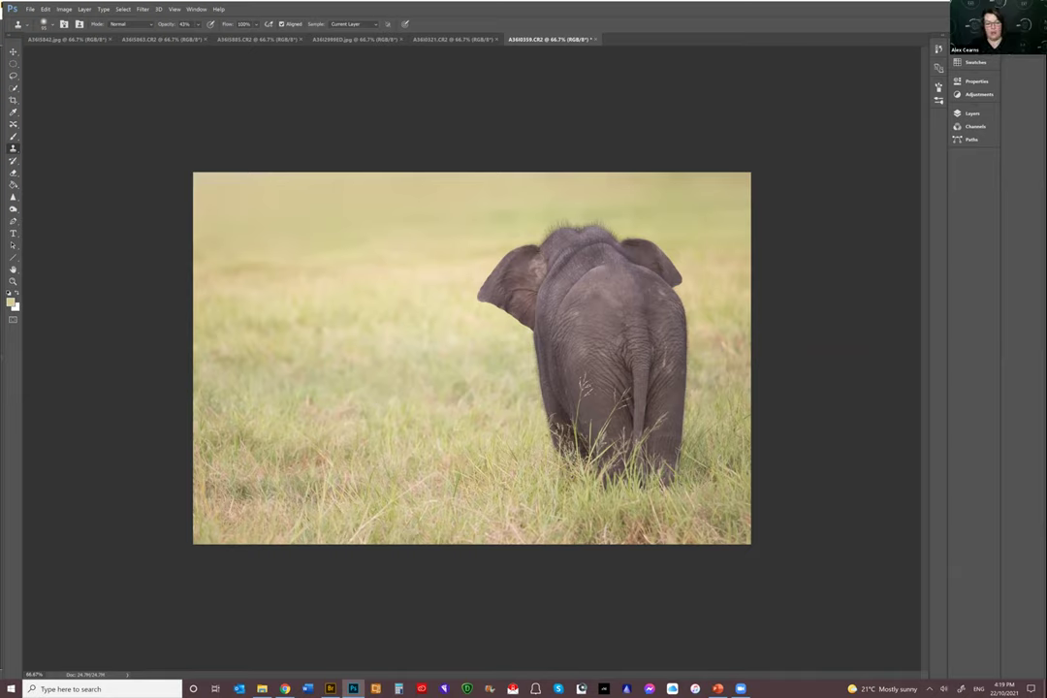
Save the elephant photo in the RAWS folder as A36I0359ED.jpg, a progressive JPEG at maximum quality 12
left_click(14, 210)
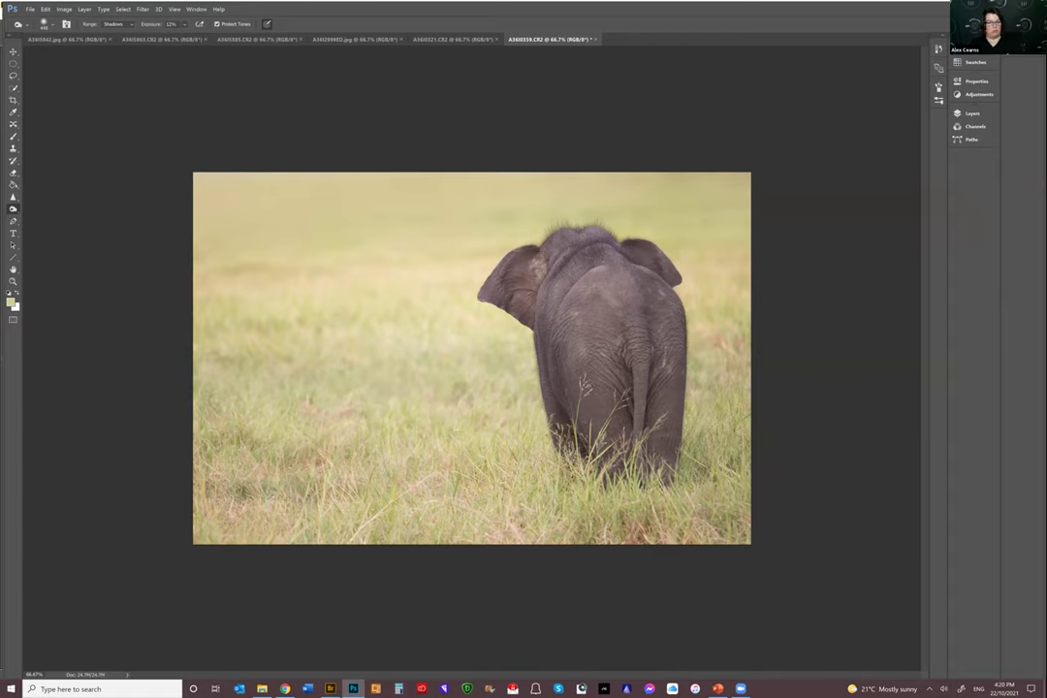
key("ctrl+shift+s")
key("Right")
type("ED")
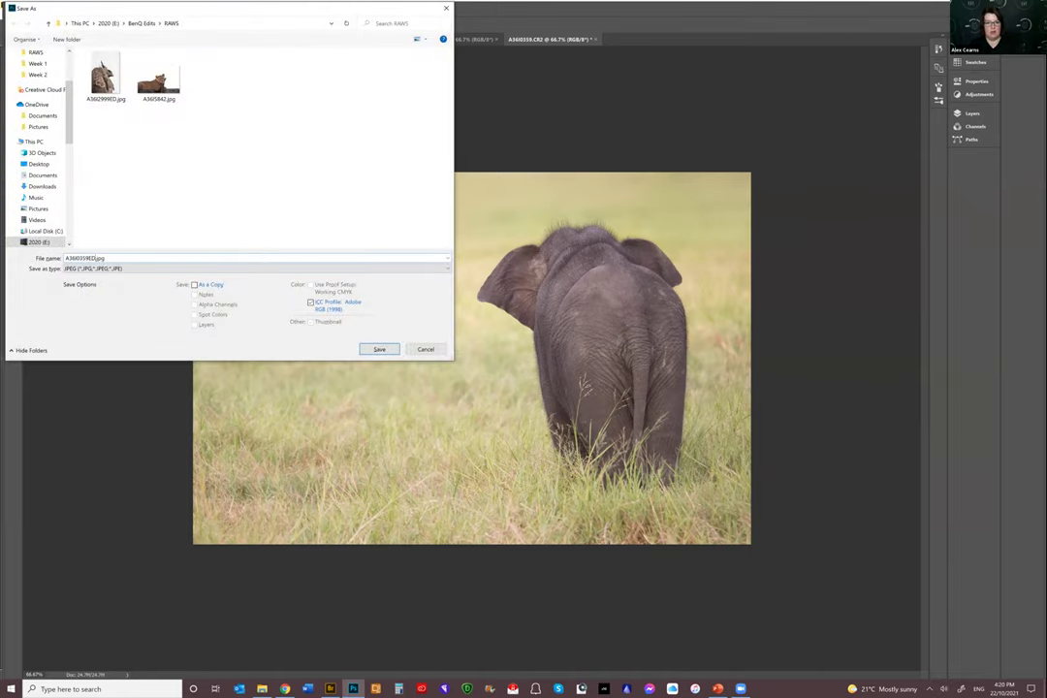
key("Return")
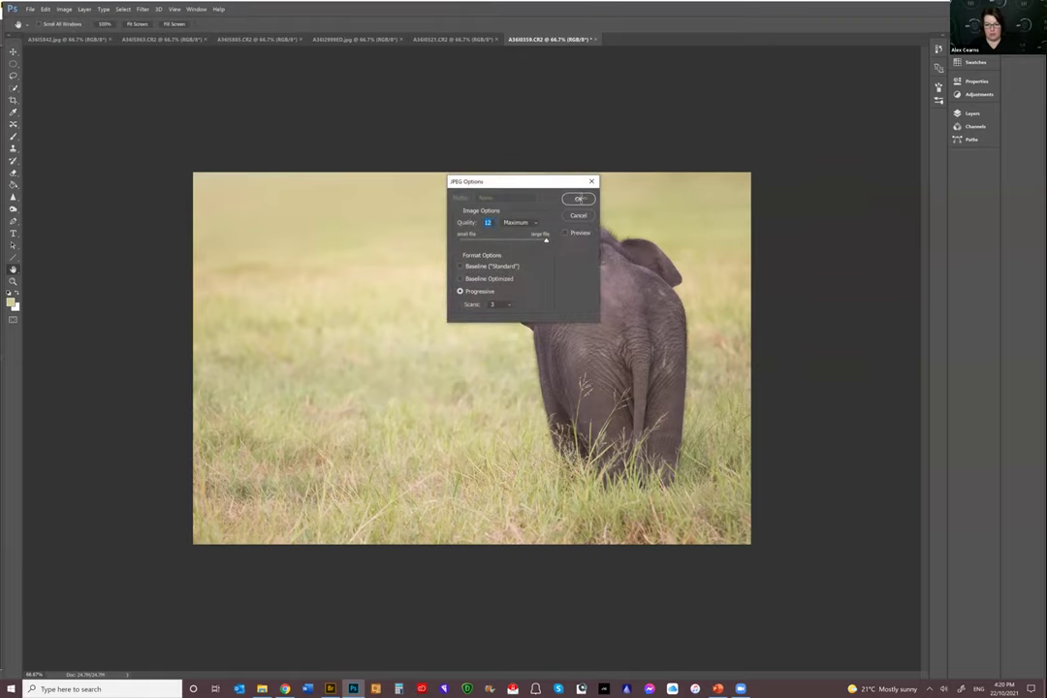
left_click(579, 199)
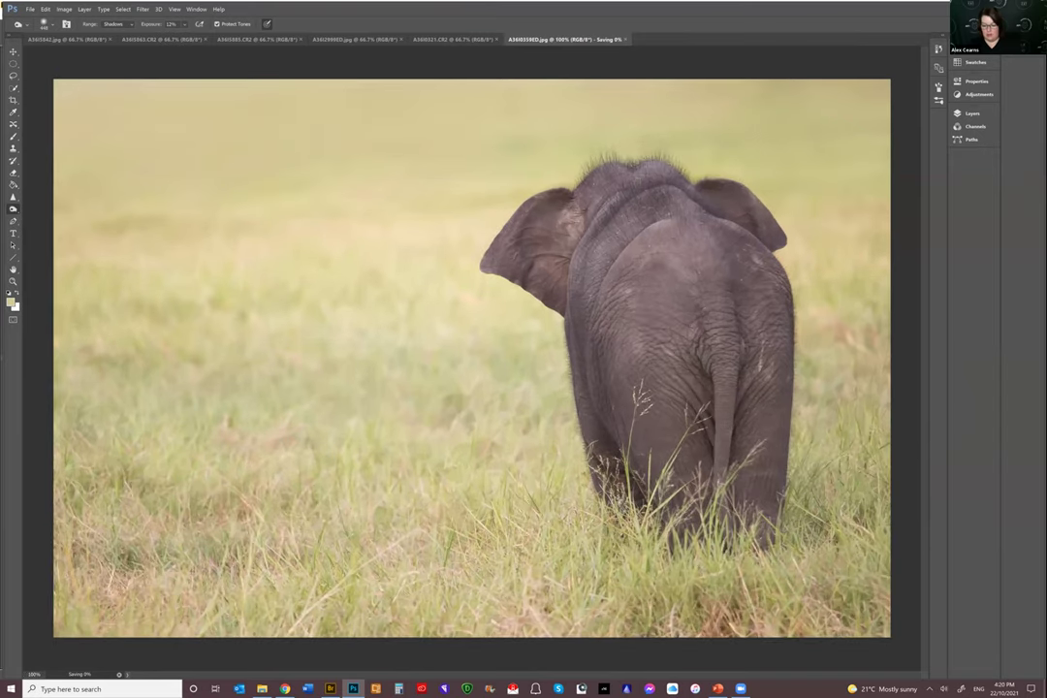
Start the Unsharp Mask filter on the elephant photo and raise the amount to 269%
key("ctrl+plus")
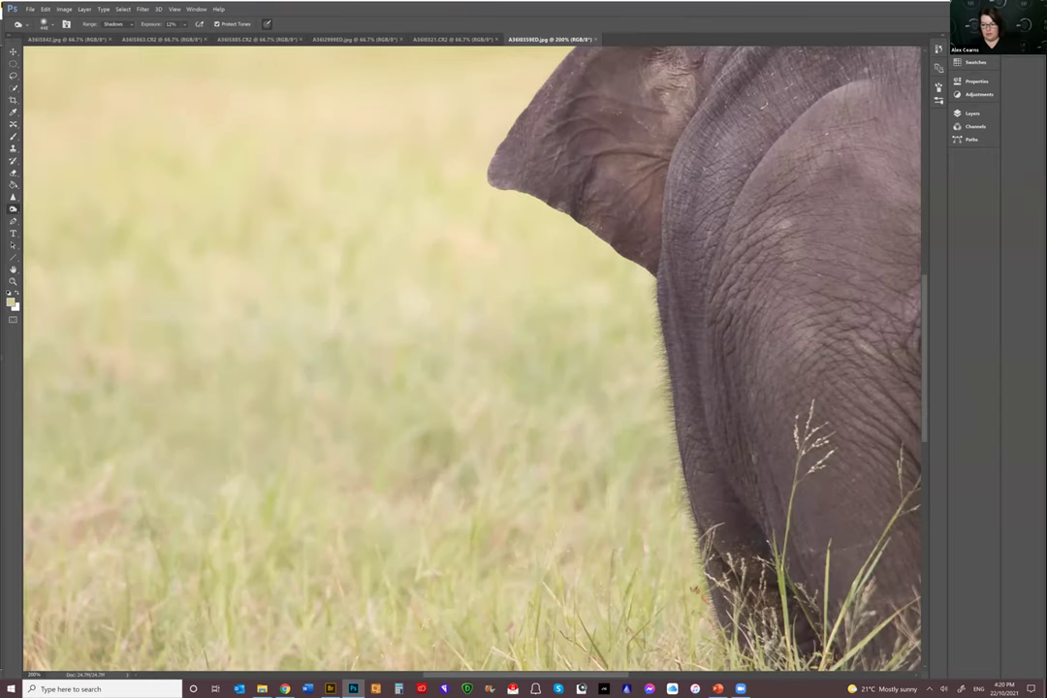
scroll(524, 155, "left", 5)
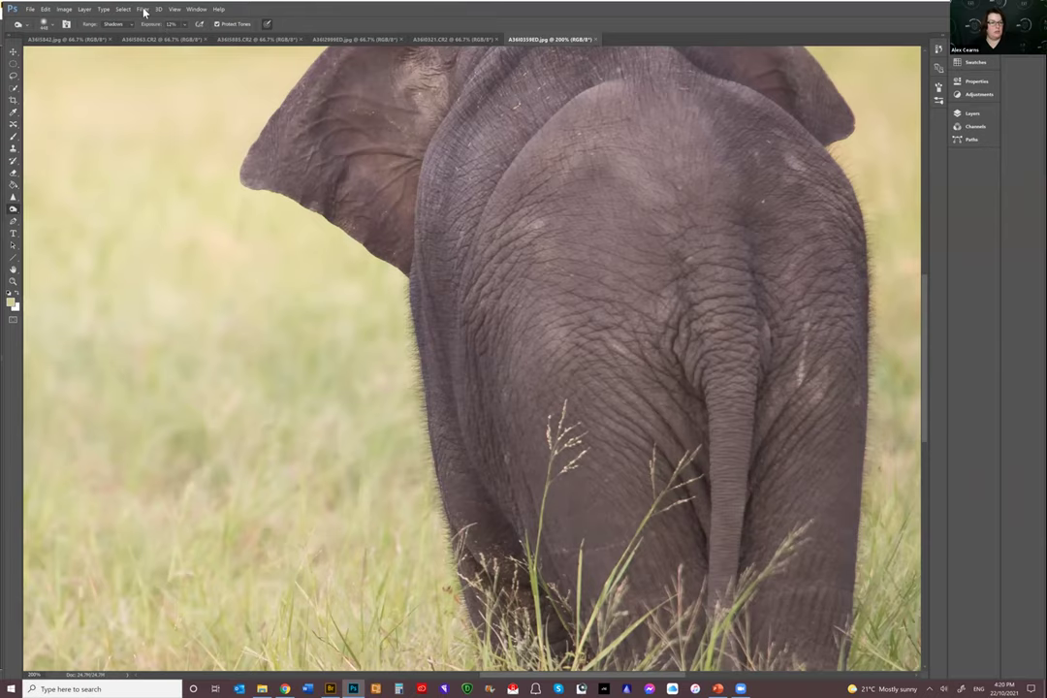
scroll(151, 53, "right", 3)
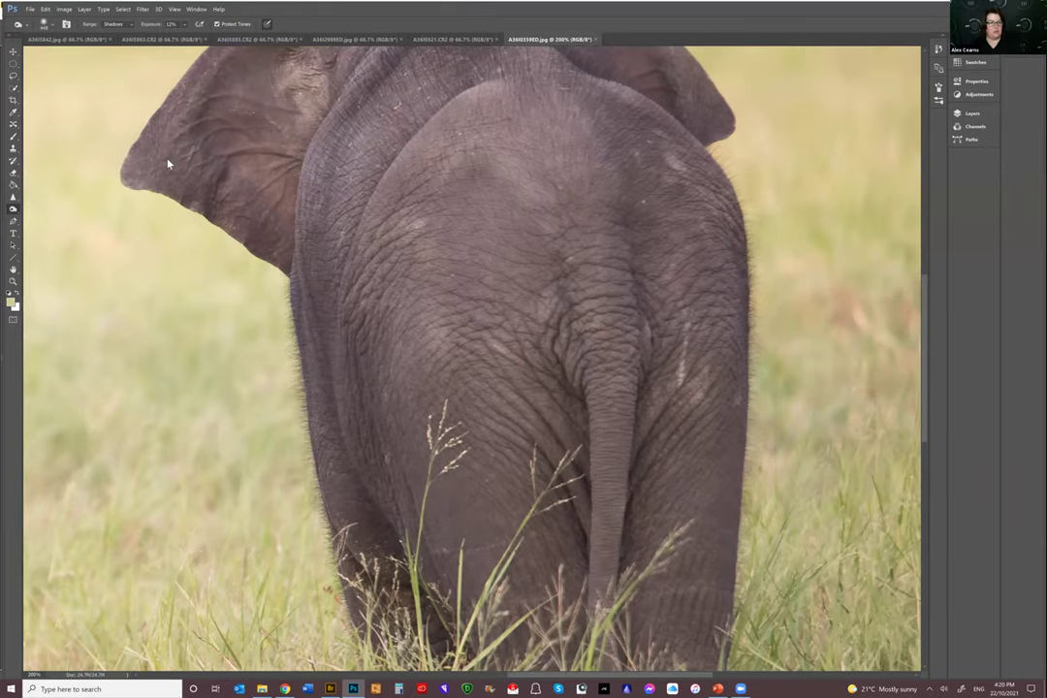
scroll(167, 163, "up", 3)
key("alt+t")
mouse_move(169, 164)
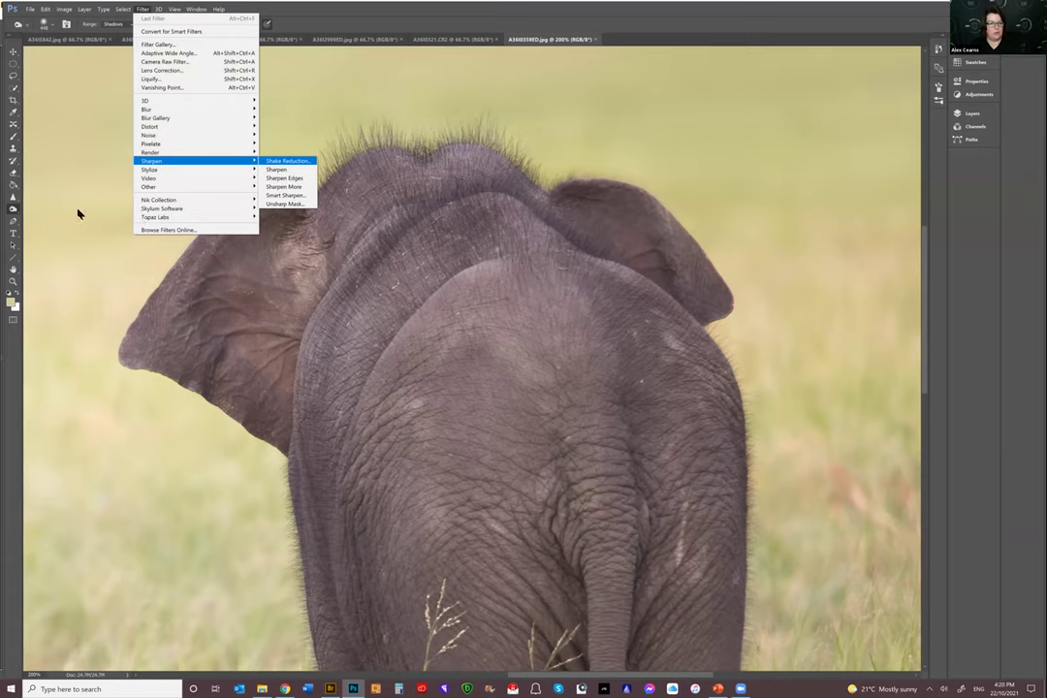
left_click(284, 204)
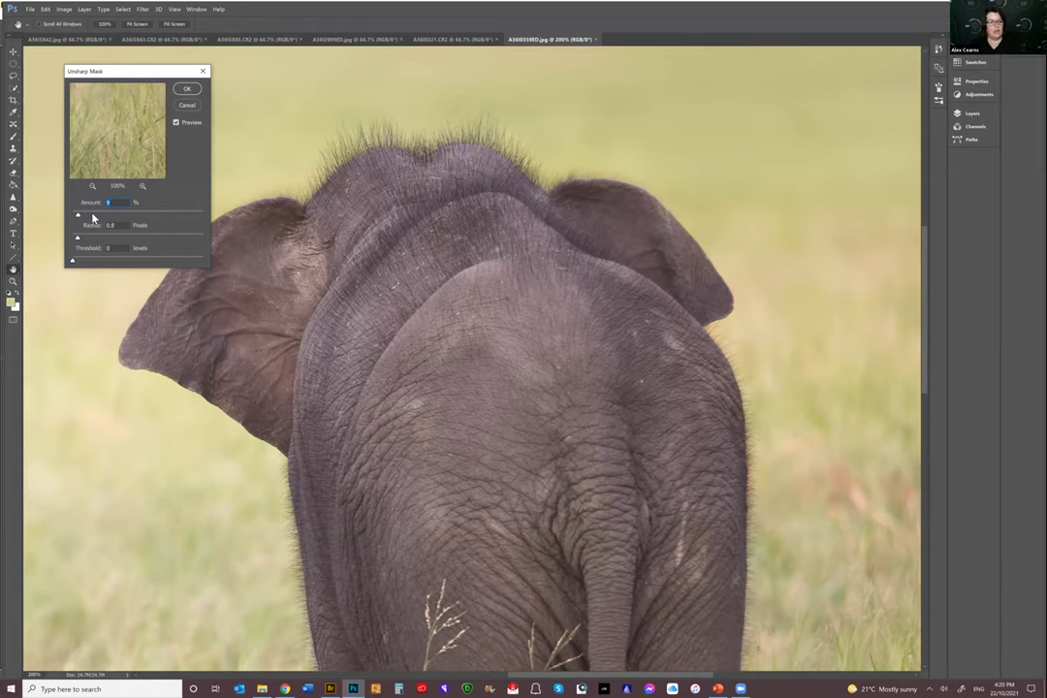
left_click_drag(95, 218, 148, 213)
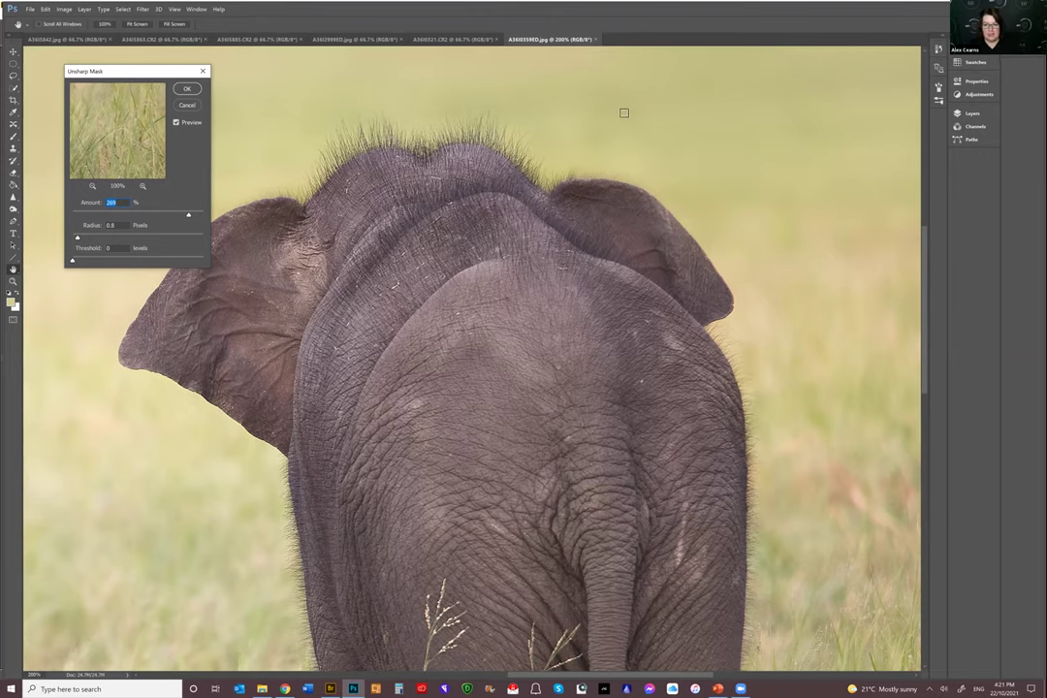
Set the Unsharp Mask amount to 478% and the radius to 1.7 pixels, and apply the sharpening
type("478")
left_click_drag(78, 237, 89, 238)
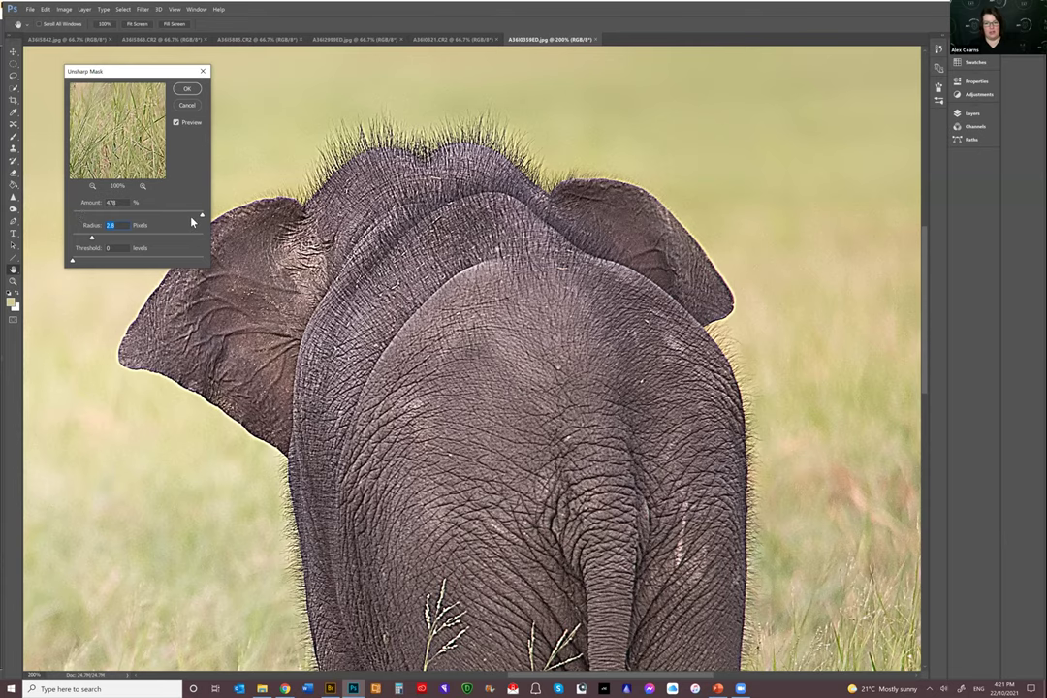
type("1.7")
key("ctrl+minus")
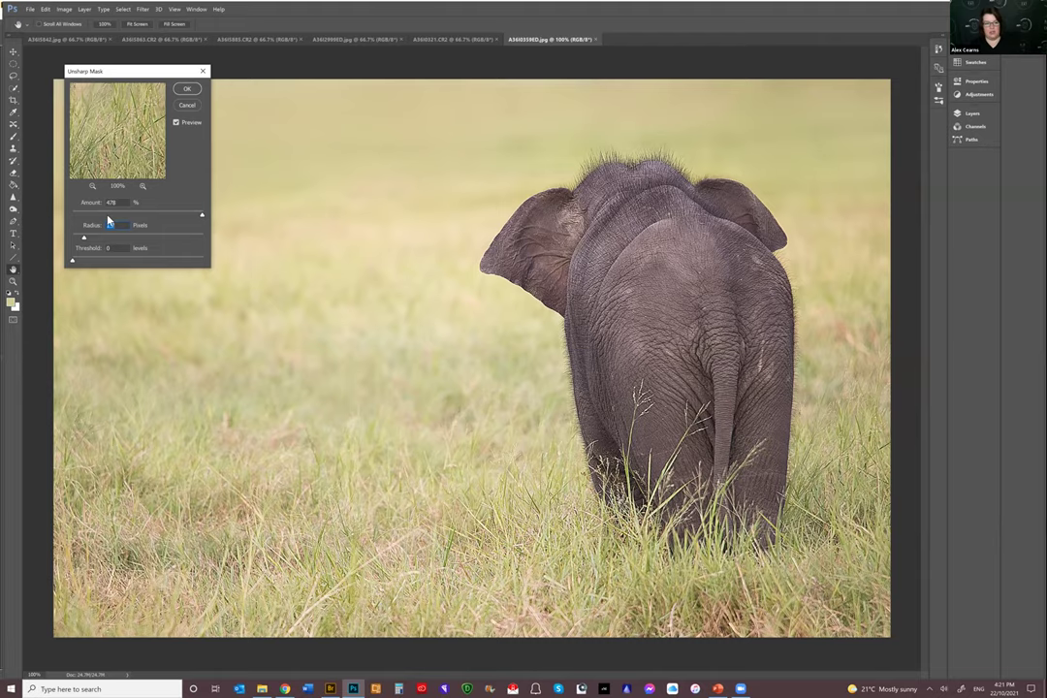
key("Return")
key("o")
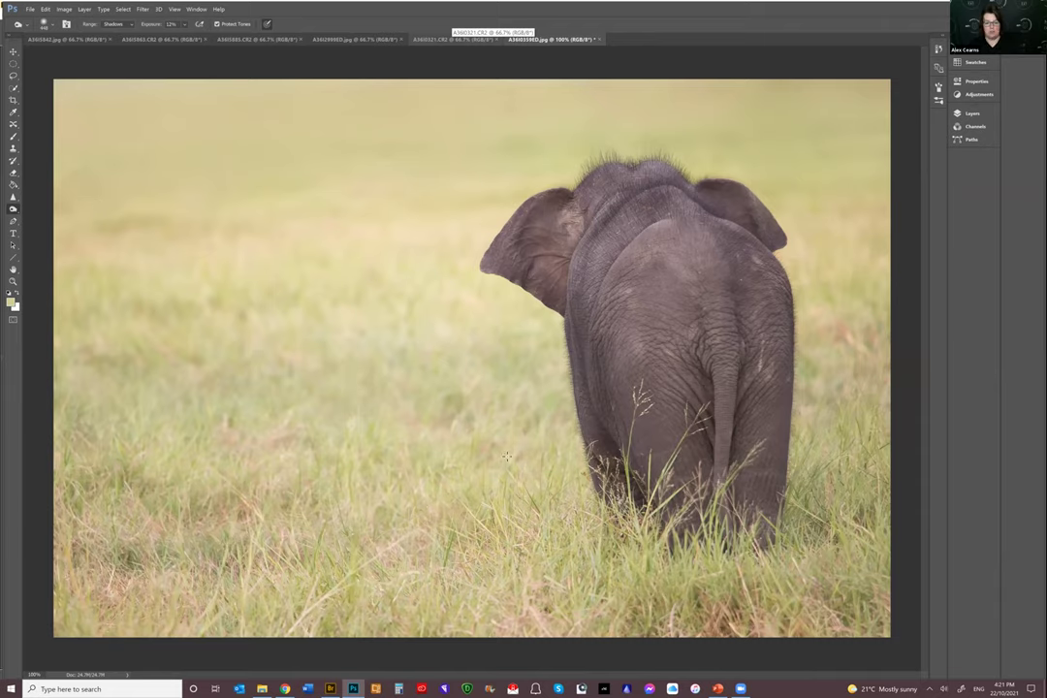
Switch to the hornbill photo A36I0321.CR2 and inspect the bird's head at close range
left_click(454, 39)
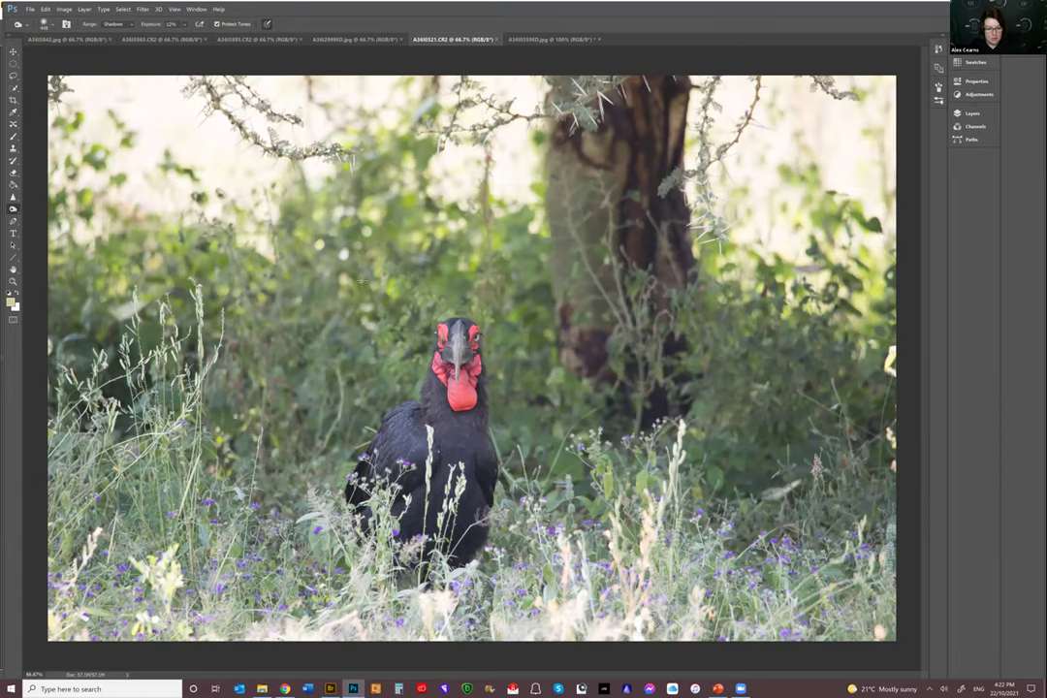
key("ctrl+plus")
key("ctrl+plus")
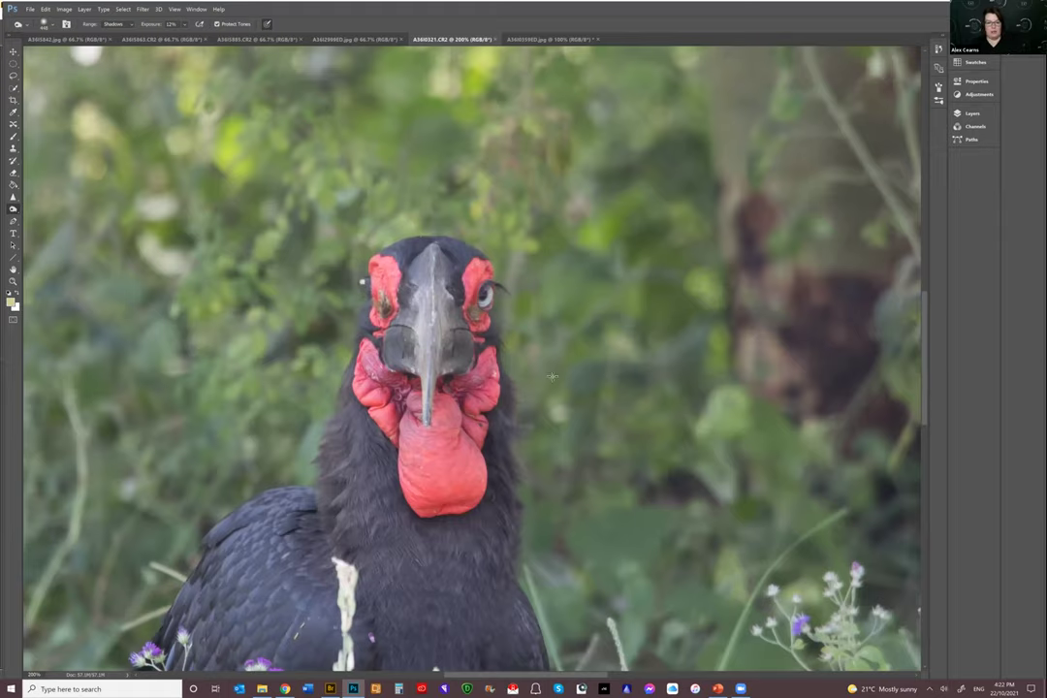
key("ctrl+minus")
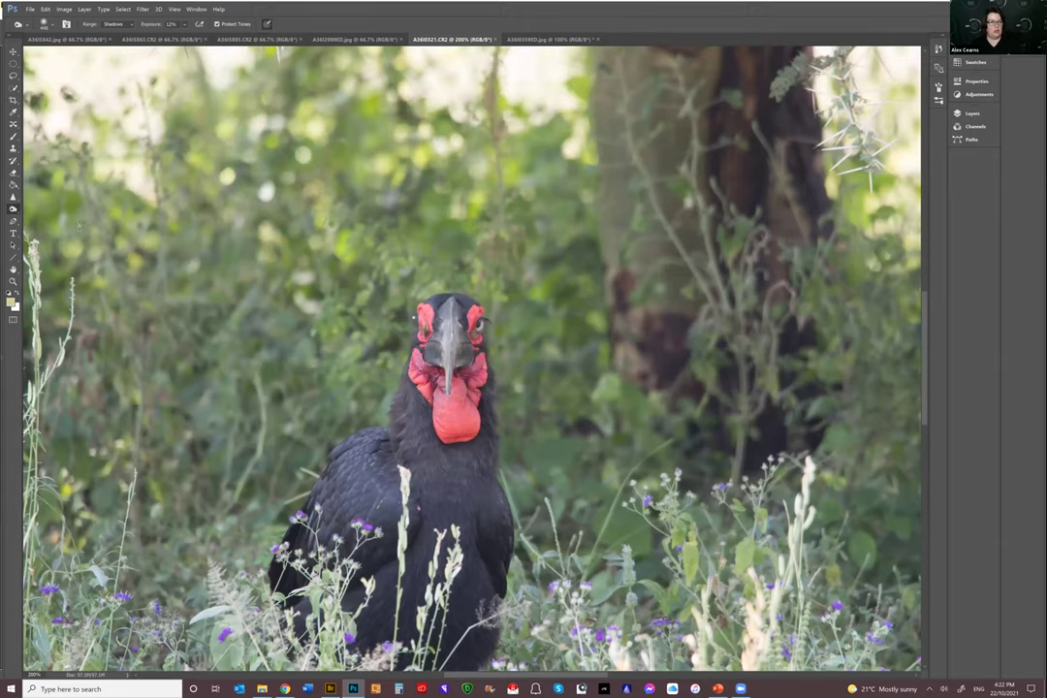
key("ctrl+z")
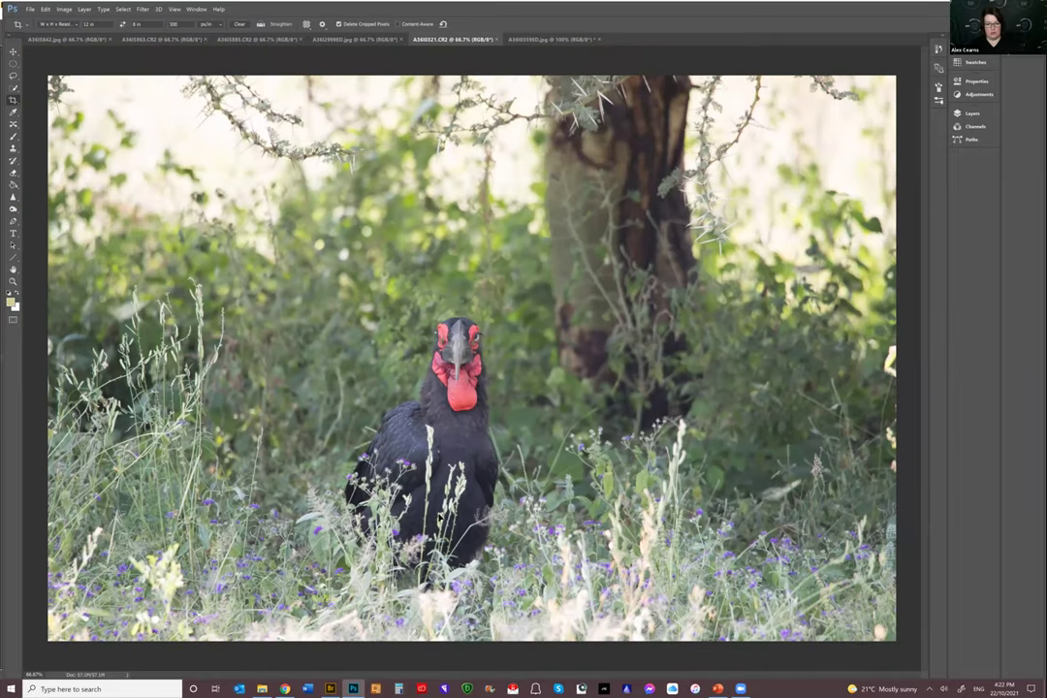
key("c")
key("ctrl+0")
left_click_drag(425, 380, 621, 379)
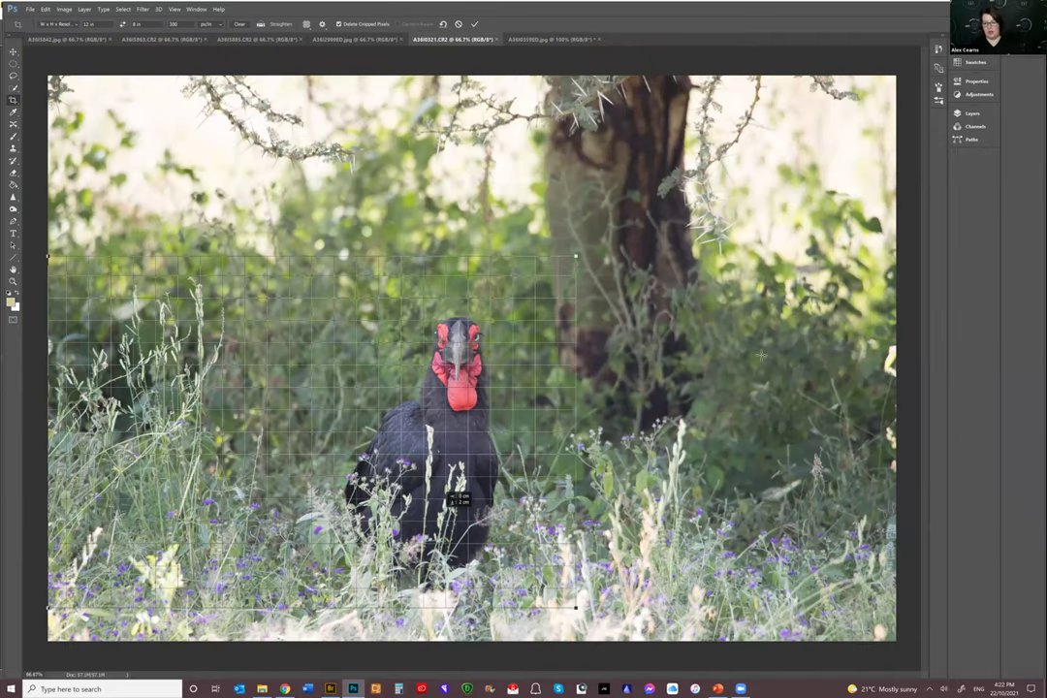
right_click(471, 452)
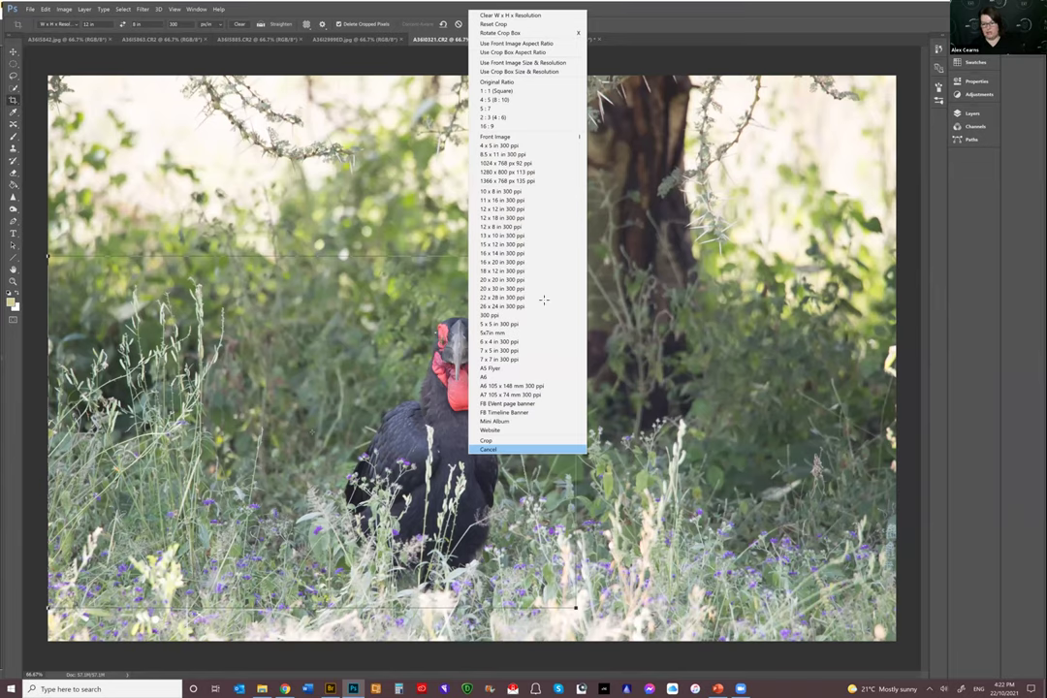
key("Return")
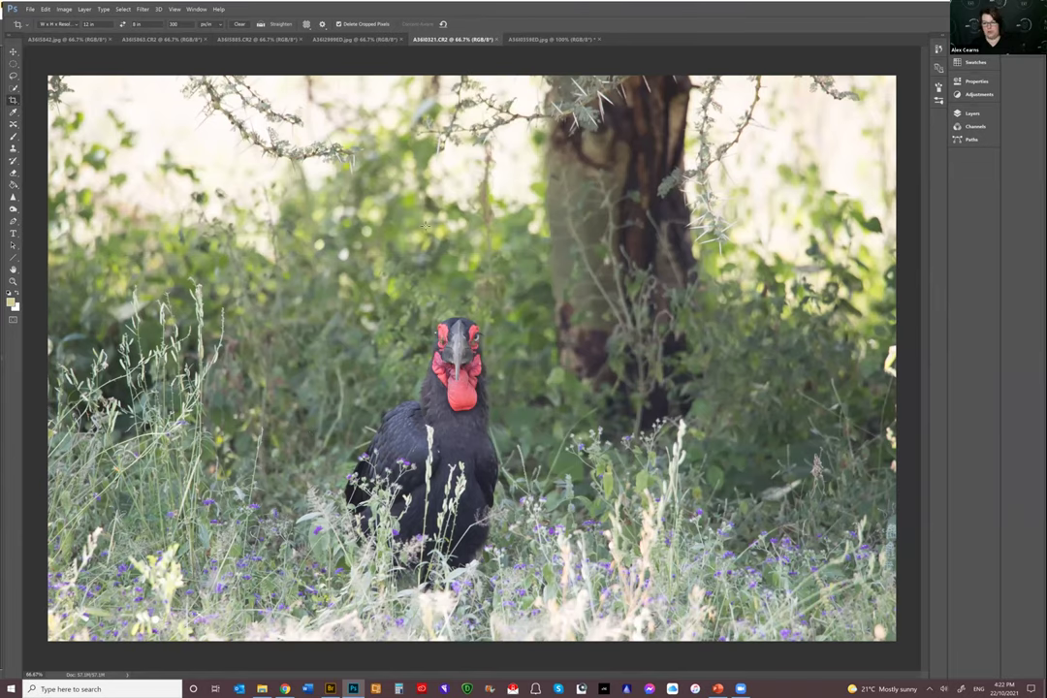
Switch to the Clone Stamp tool with 100% opacity and a large brush at 0% hardness
left_click(13, 147)
left_click(198, 26)
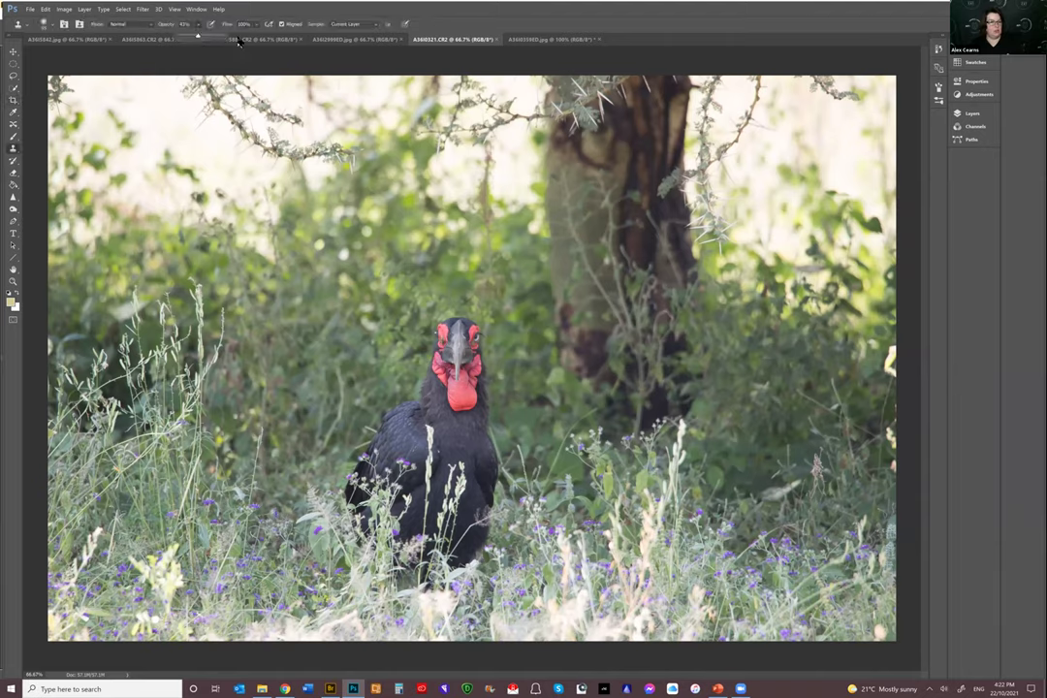
key("0")
key("Return")
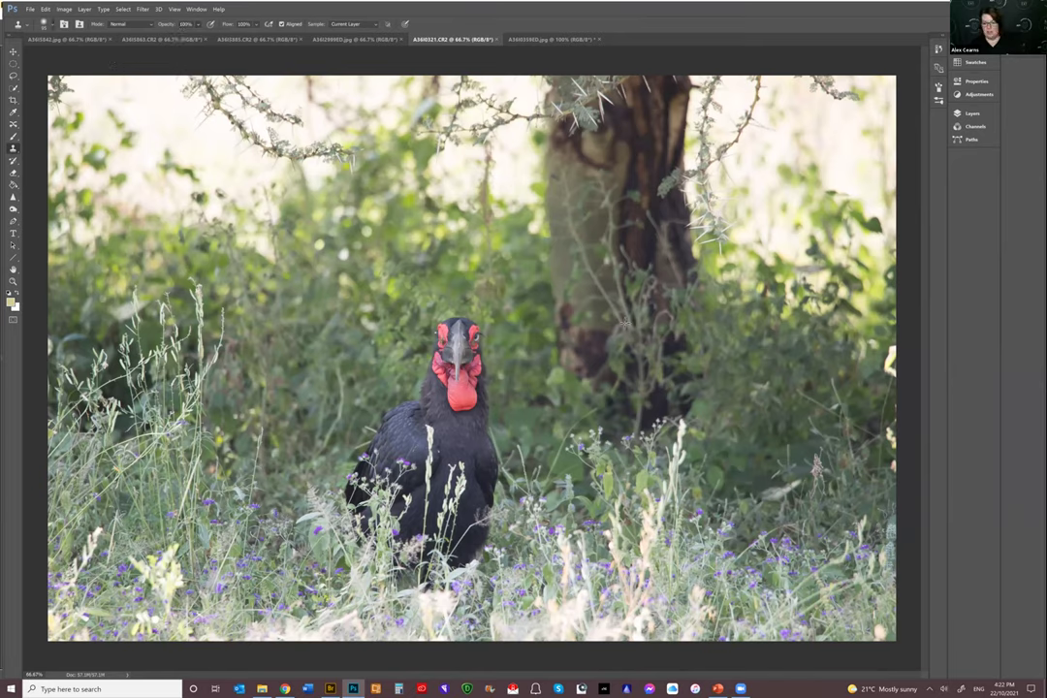
key("Return")
left_click_drag(723, 415, 716, 449)
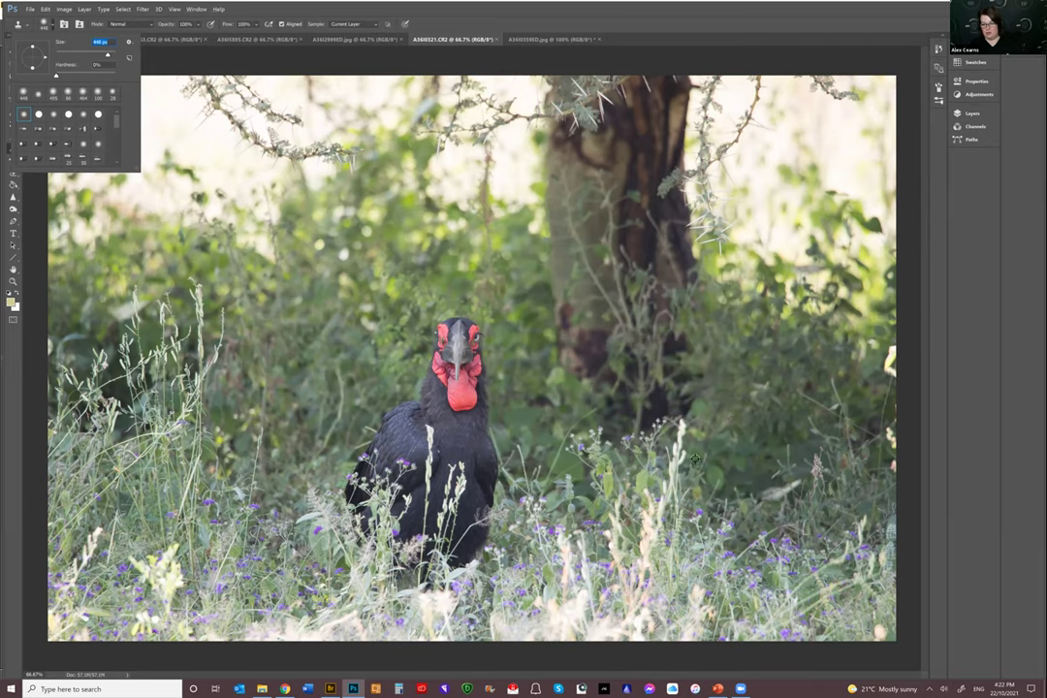
key("Return")
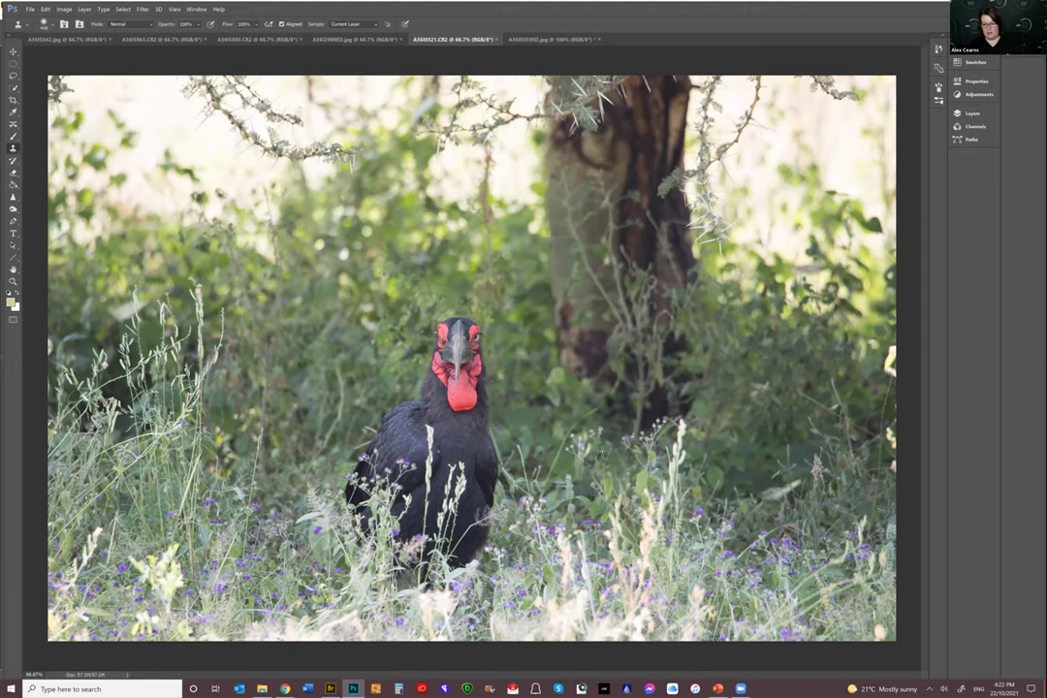
left_click_drag(596, 446, 581, 349)
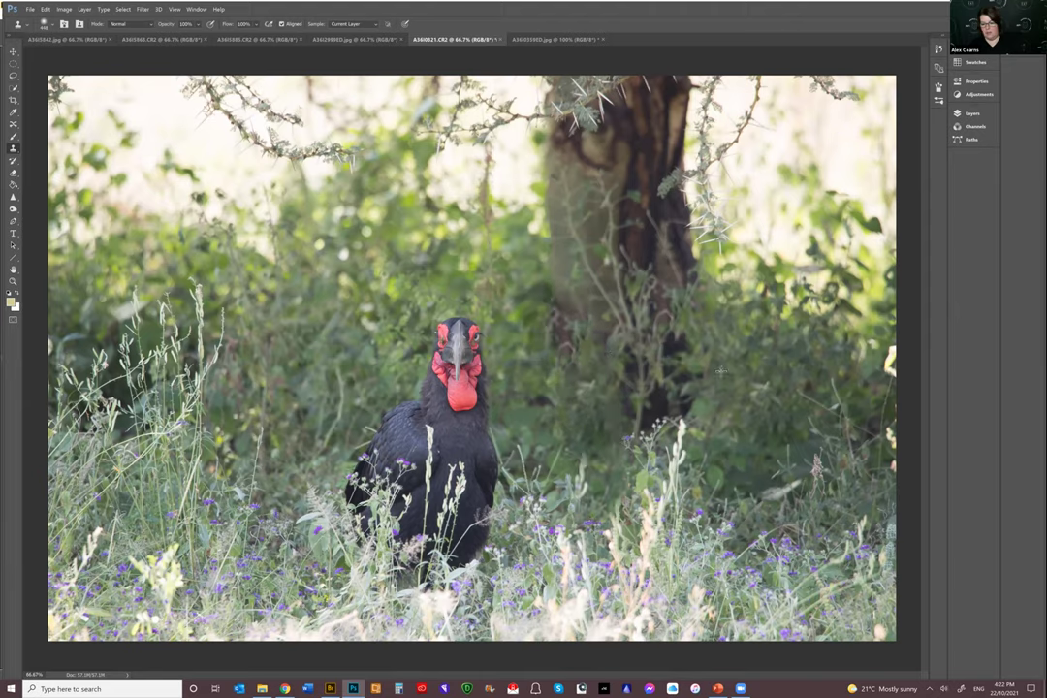
left_click_drag(579, 344, 562, 306)
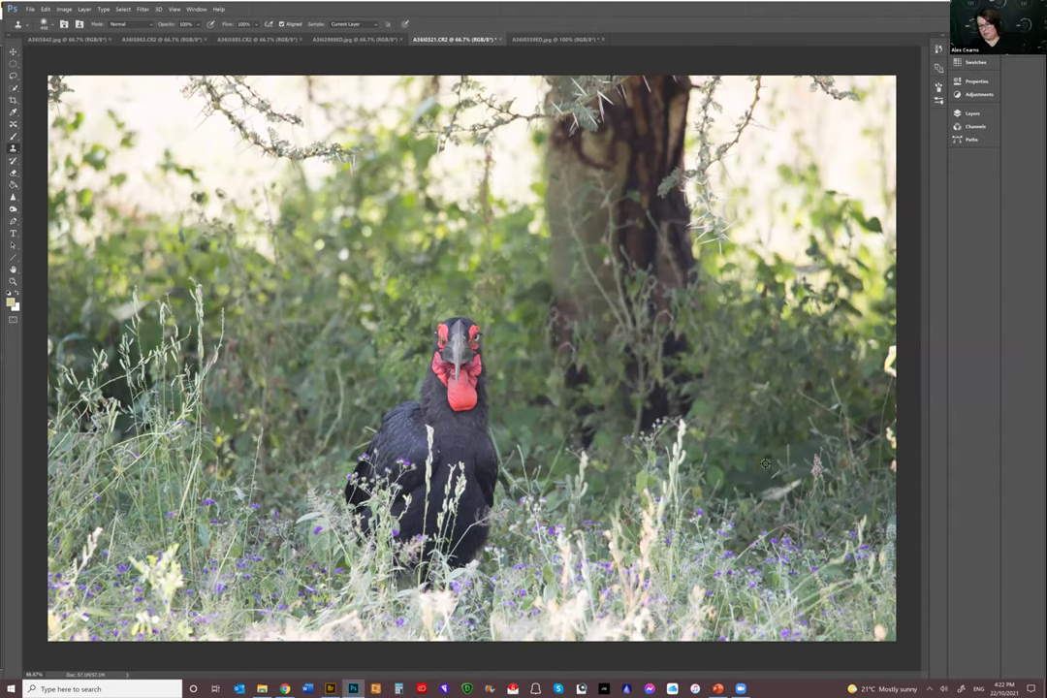
left_click_drag(657, 387, 544, 433)
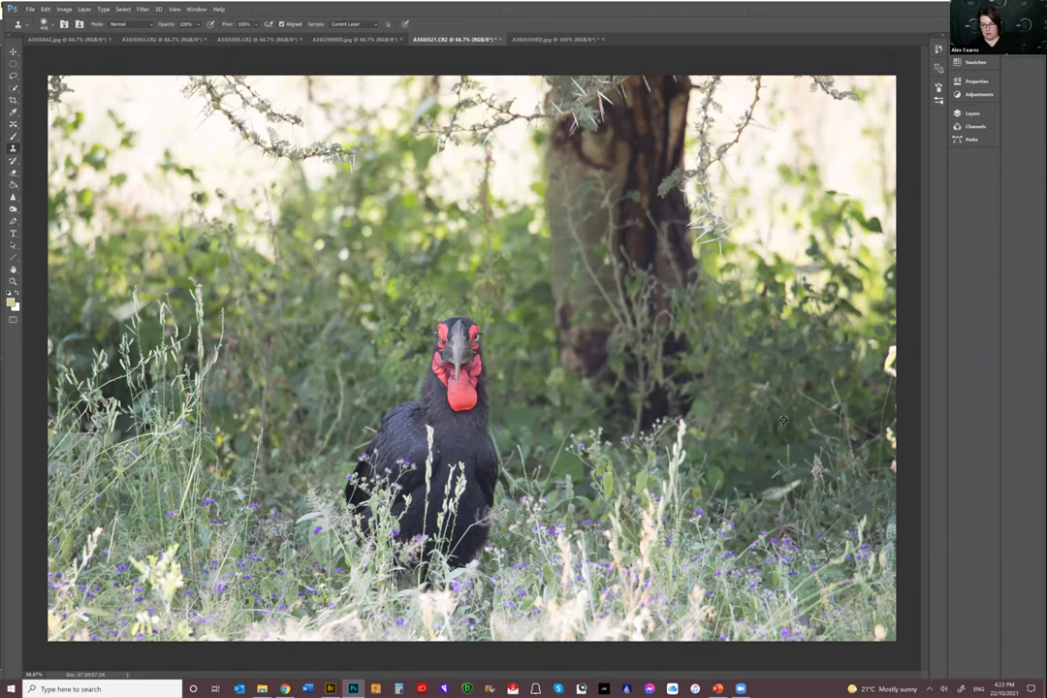
Clone surrounding foliage over the lower part of the tree trunk behind the hornbill, undoing misplaced strokes
left_click_drag(567, 364, 572, 250)
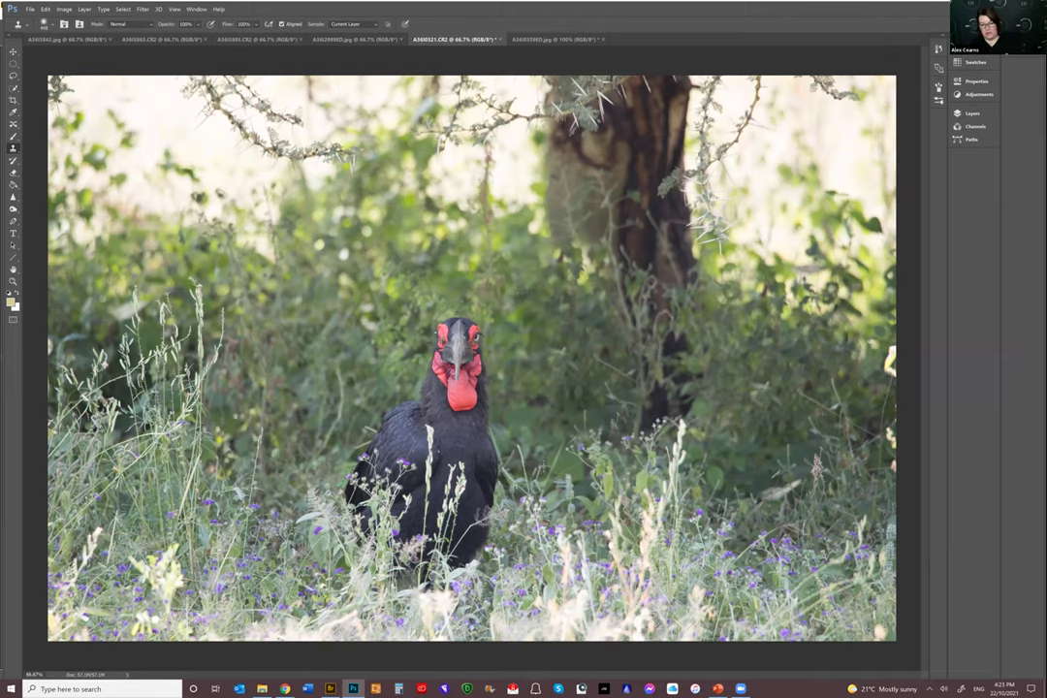
left_click_drag(441, 281, 490, 330)
key("ctrl+z")
left_click(694, 550)
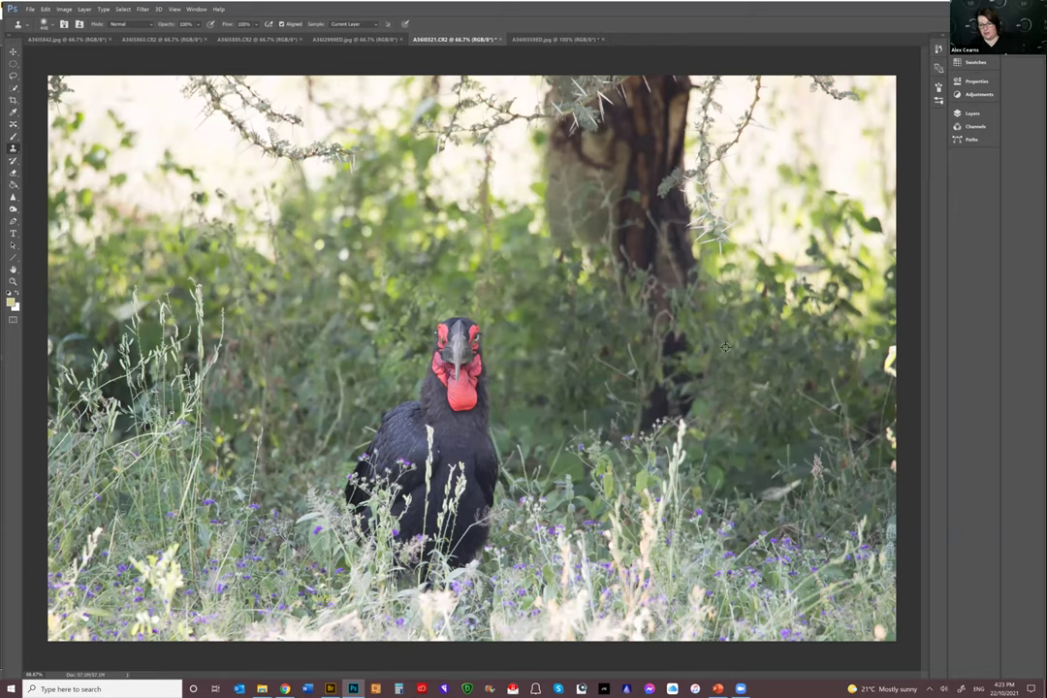
left_click_drag(669, 291, 669, 408)
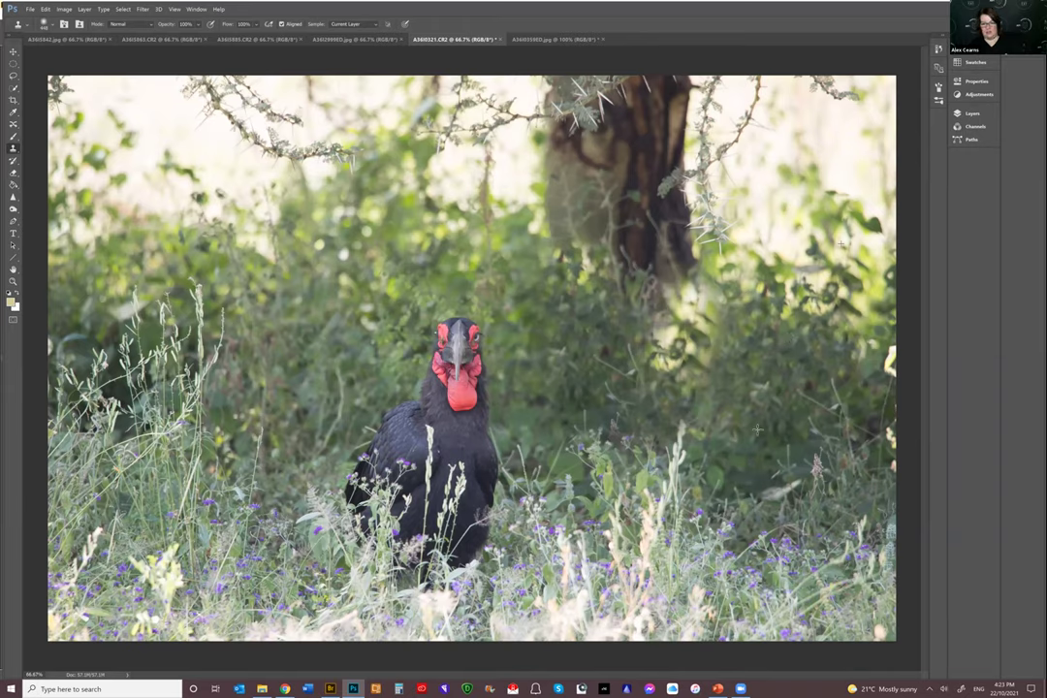
key("ctrl+z")
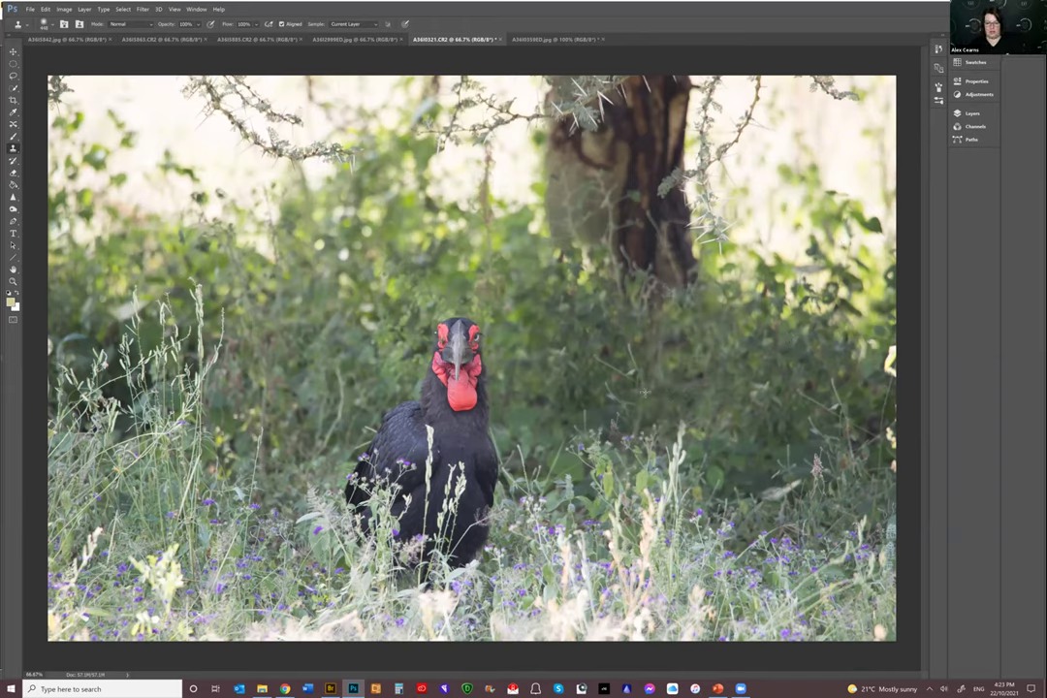
left_click_drag(645, 286, 625, 273)
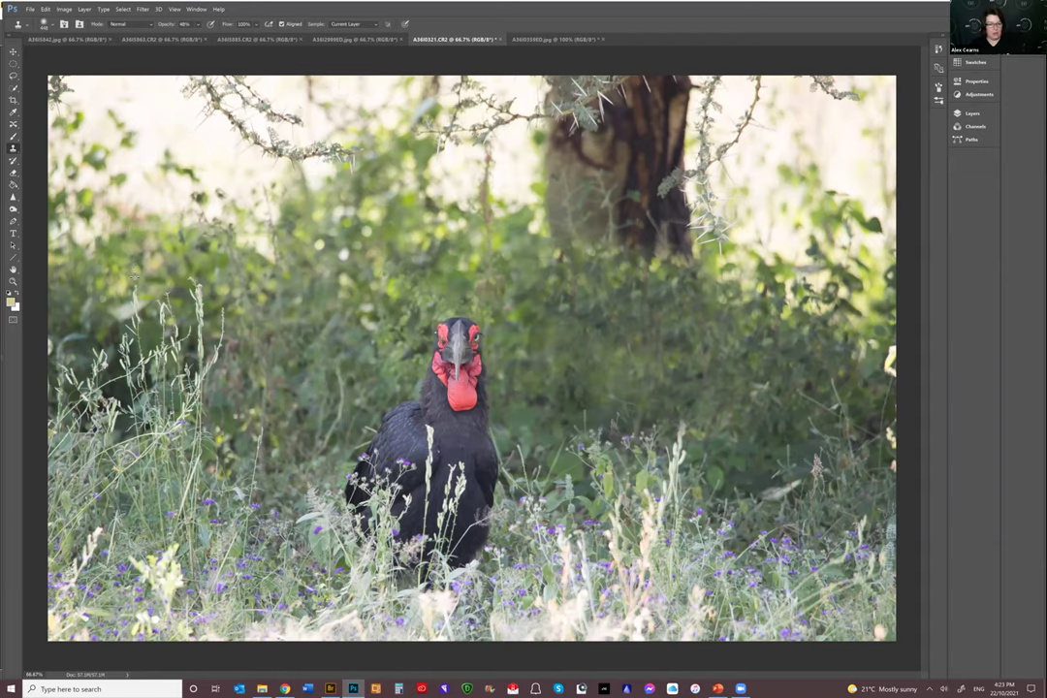
Crop the hornbill photo at 12 x 8 in, placing the frame's upper edge just below the remaining tree trunk
key("c")
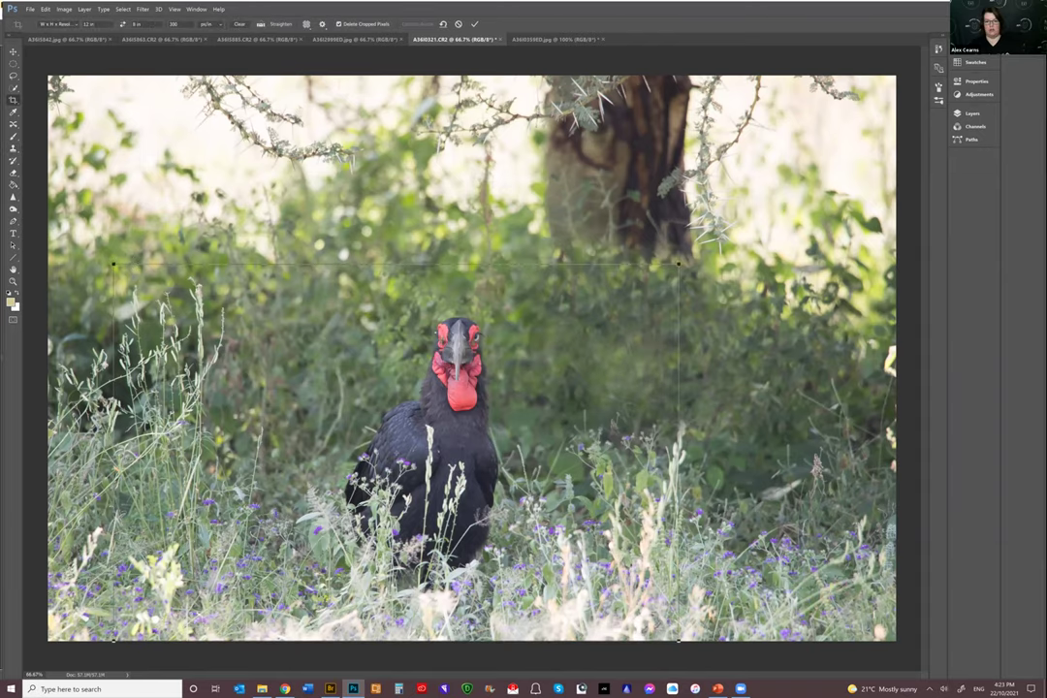
key("Return")
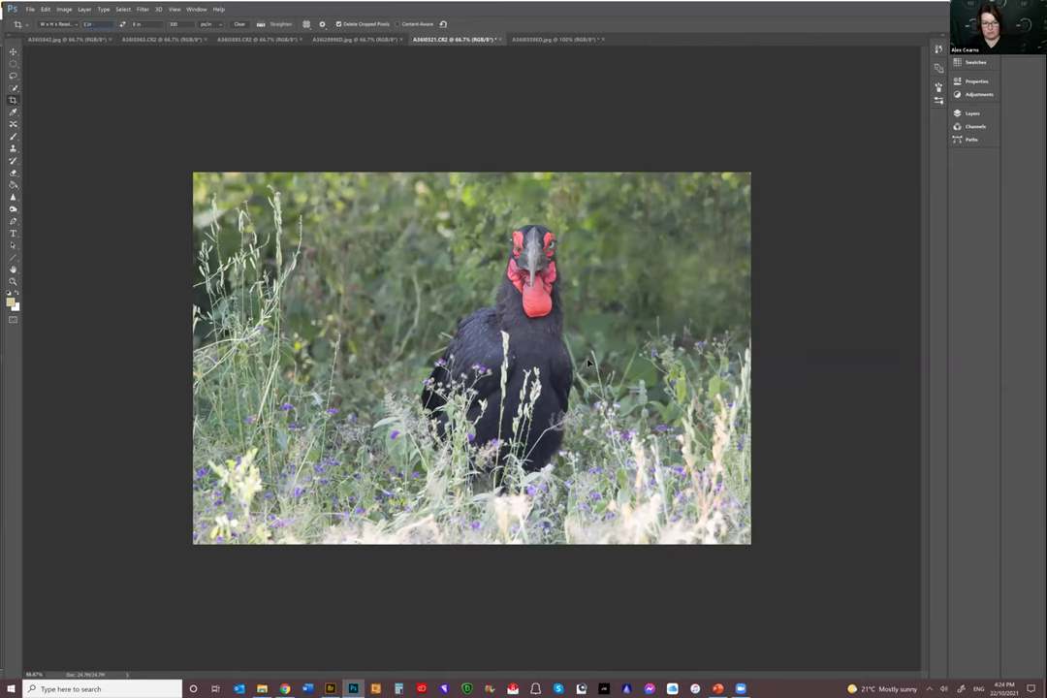
Crop the hornbill photo at 10 x 8 in, trimming foliage from its left side and a thin strip from its upper edge
left_click_drag(308, 184, 366, 222)
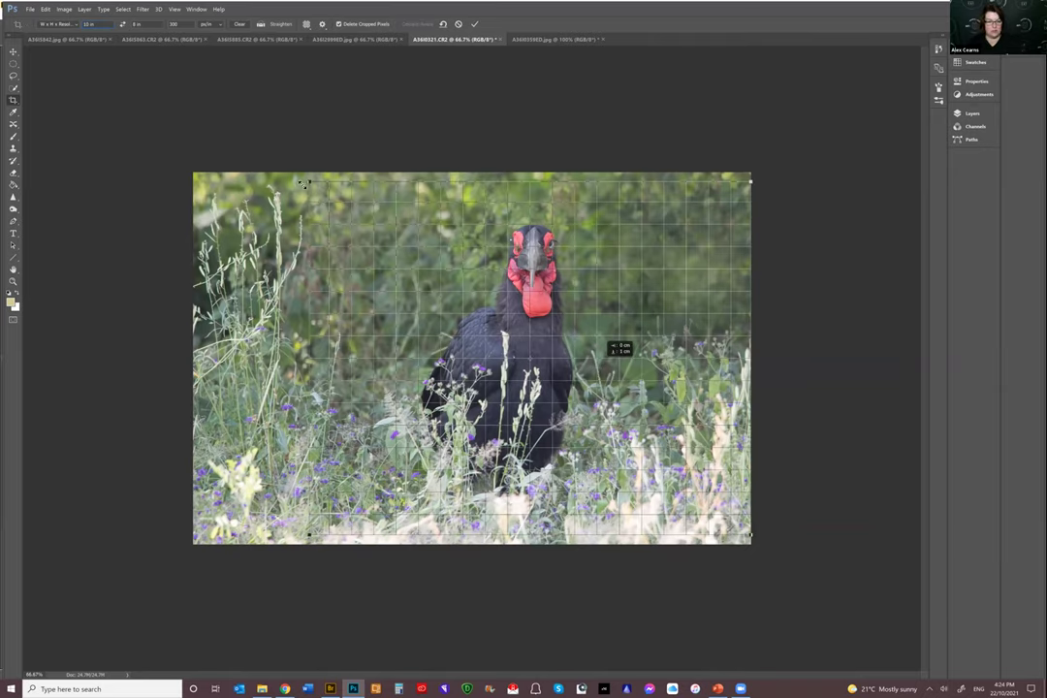
mouse_move(301, 180)
left_mouse_down()
mouse_move(306, 189)
mouse_move(291, 176)
left_mouse_up()
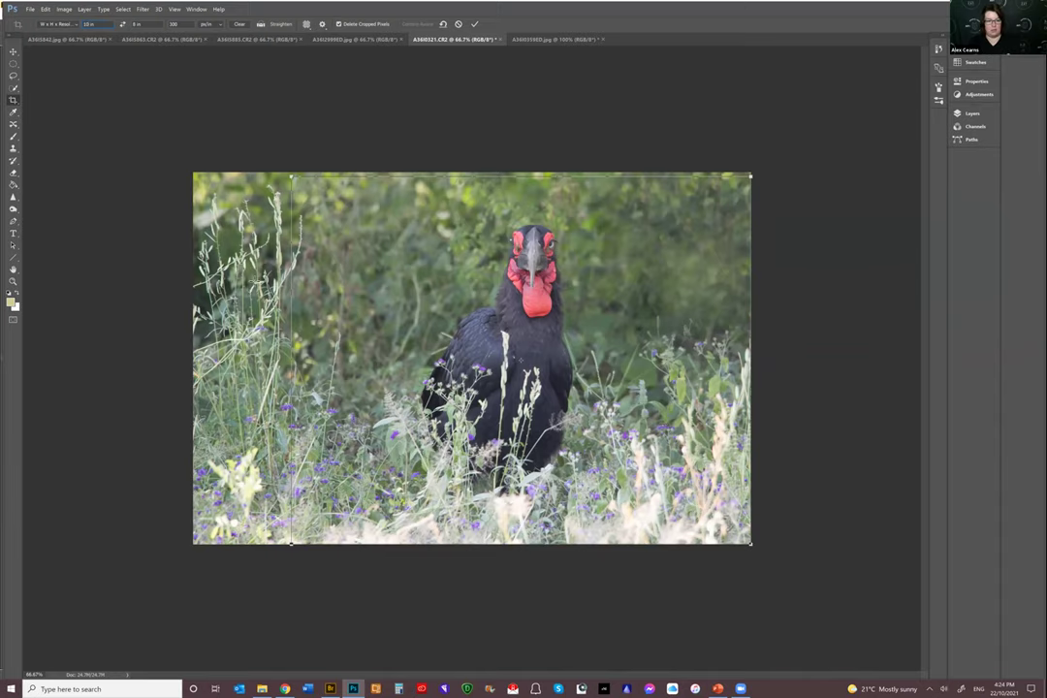
key("Return")
Clone out the pale grass stem at the photo's left edge, using a smaller soft Clone Stamp brush at 100% opacity
key("s")
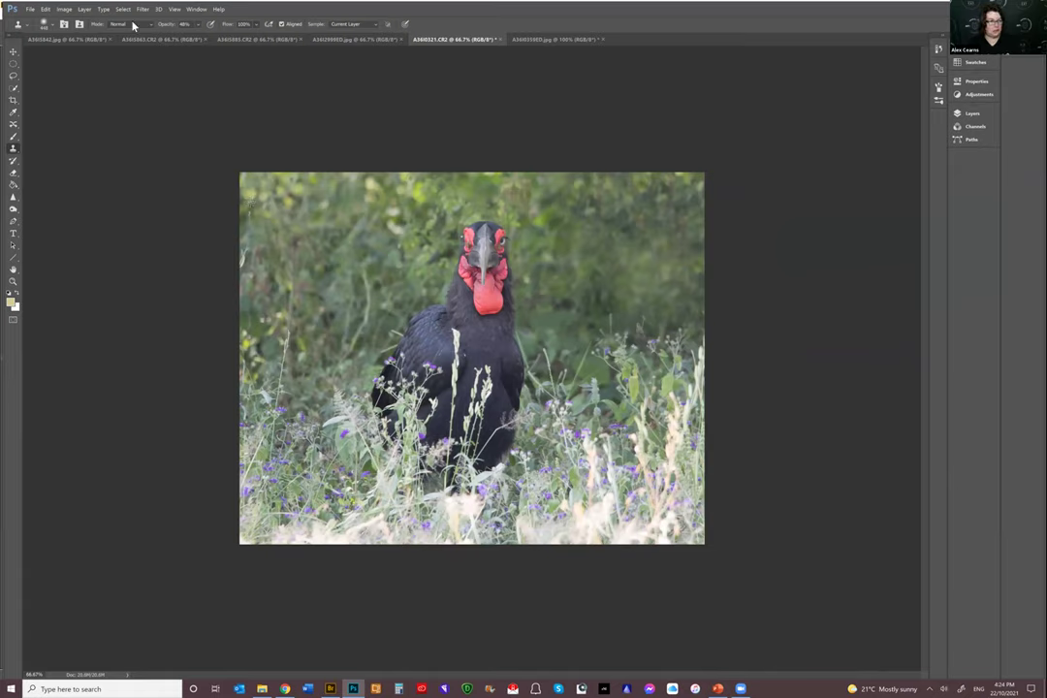
right_click(64, 46)
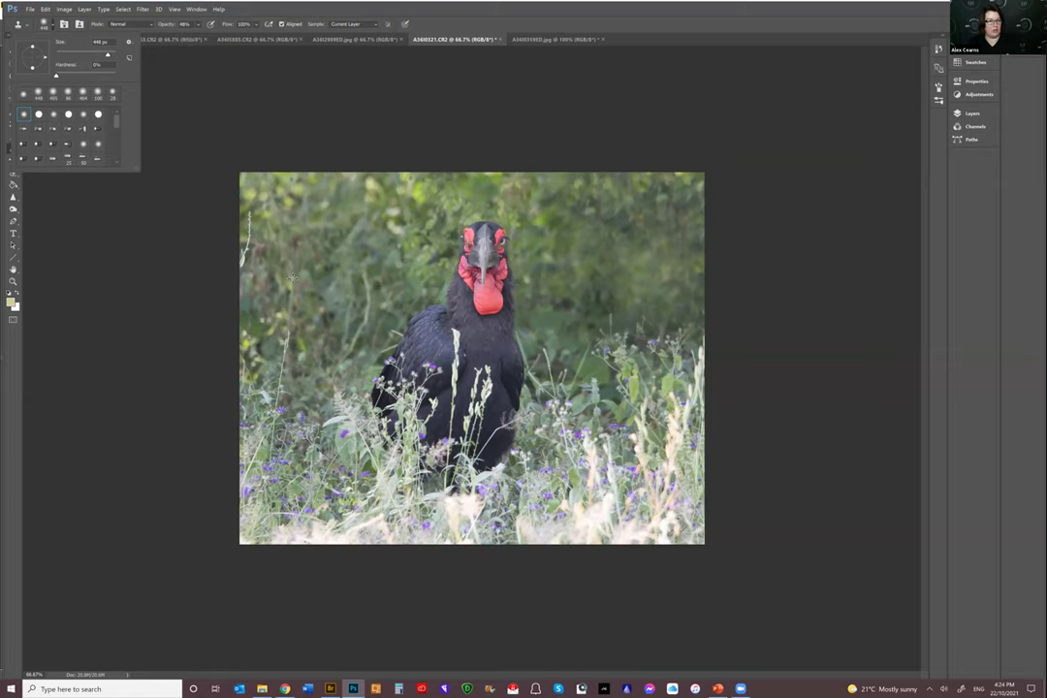
left_click(269, 257)
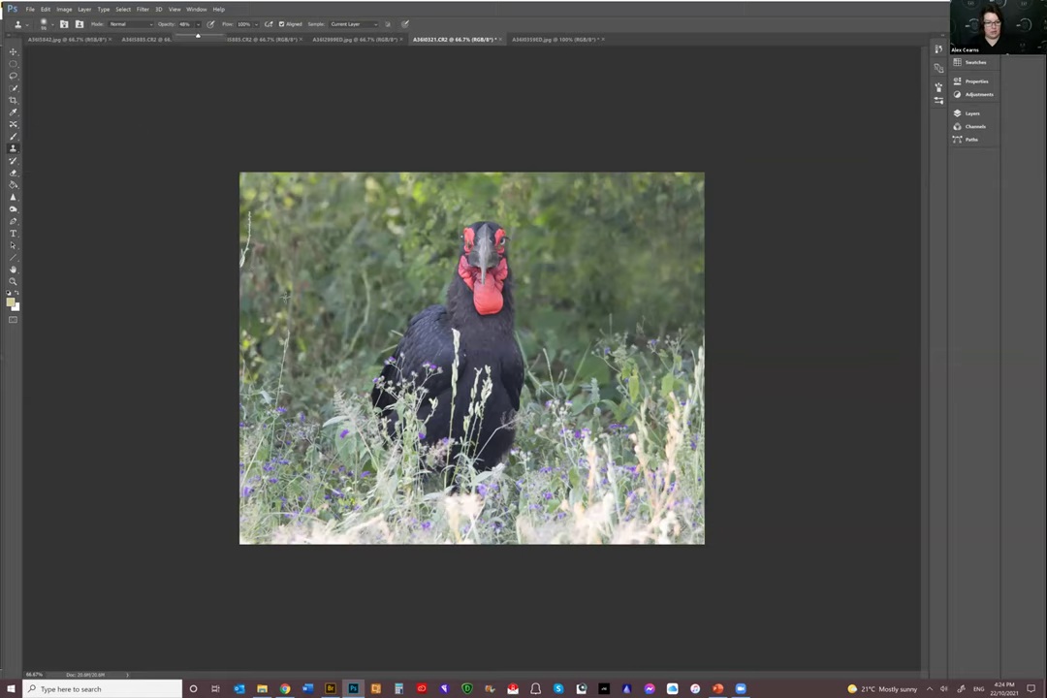
left_click_drag(198, 36, 170, 35)
key("0")
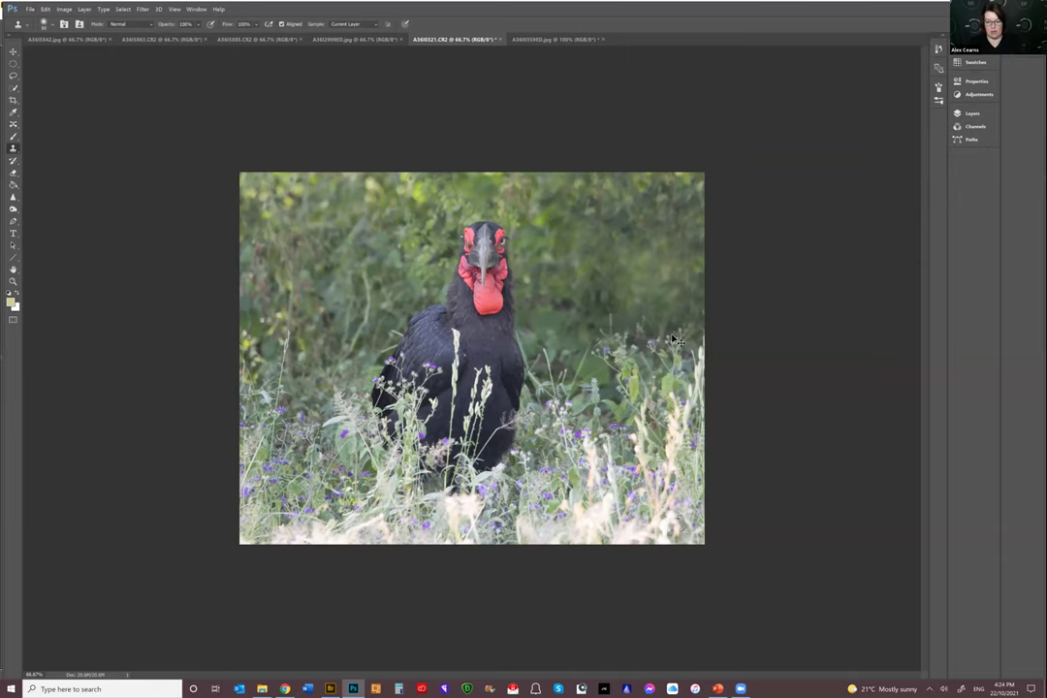
Clone out the white spot beside the hornbill's head with a small soft brush, undoing the misplaced eye clone
key("ctrl+plus")
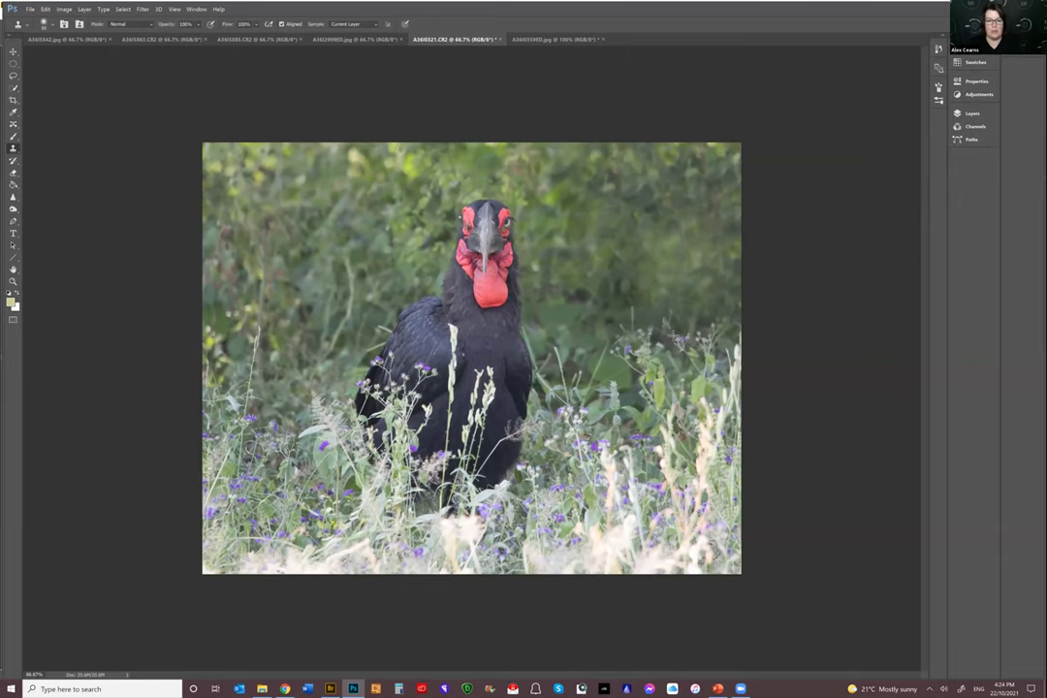
key("ctrl+plus")
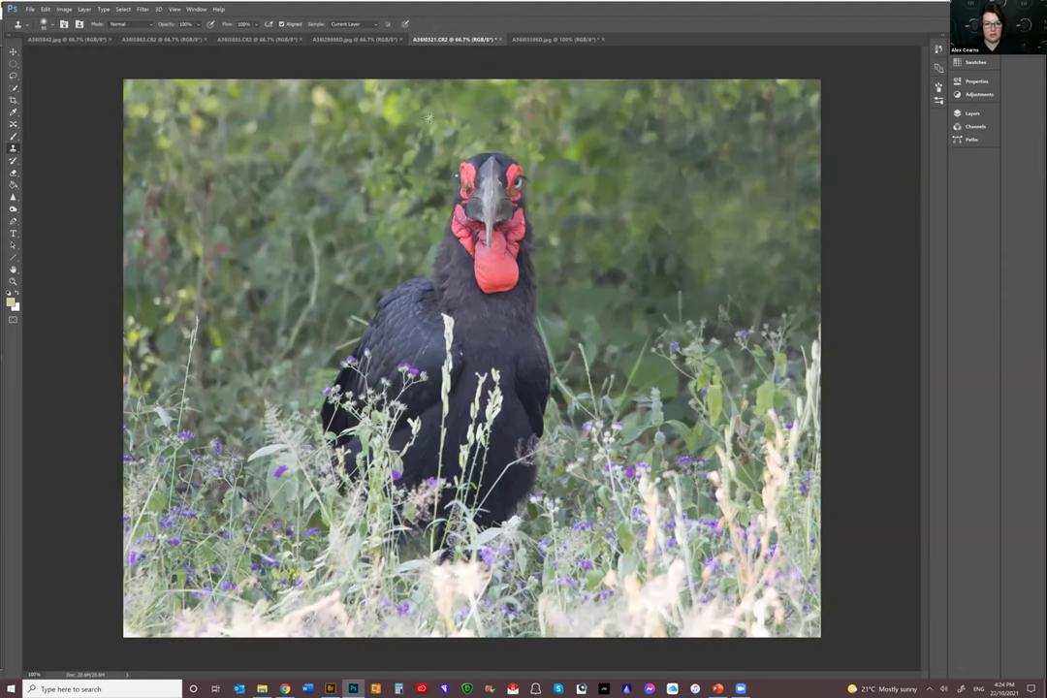
key("ctrl+plus")
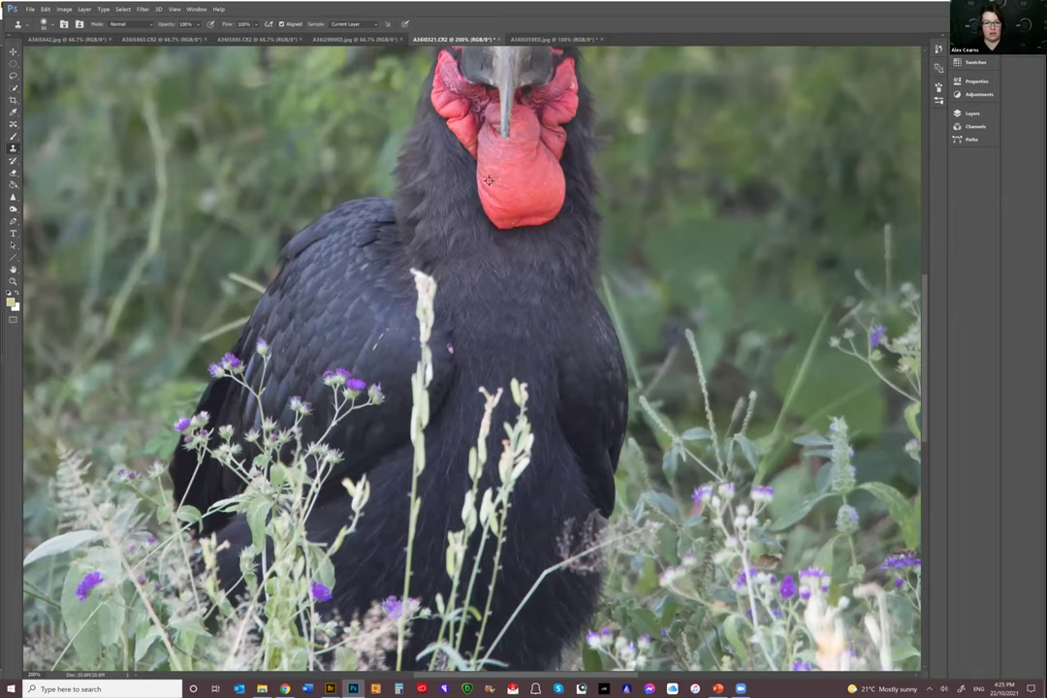
scroll(476, 121, "up", 3)
left_click(676, 178)
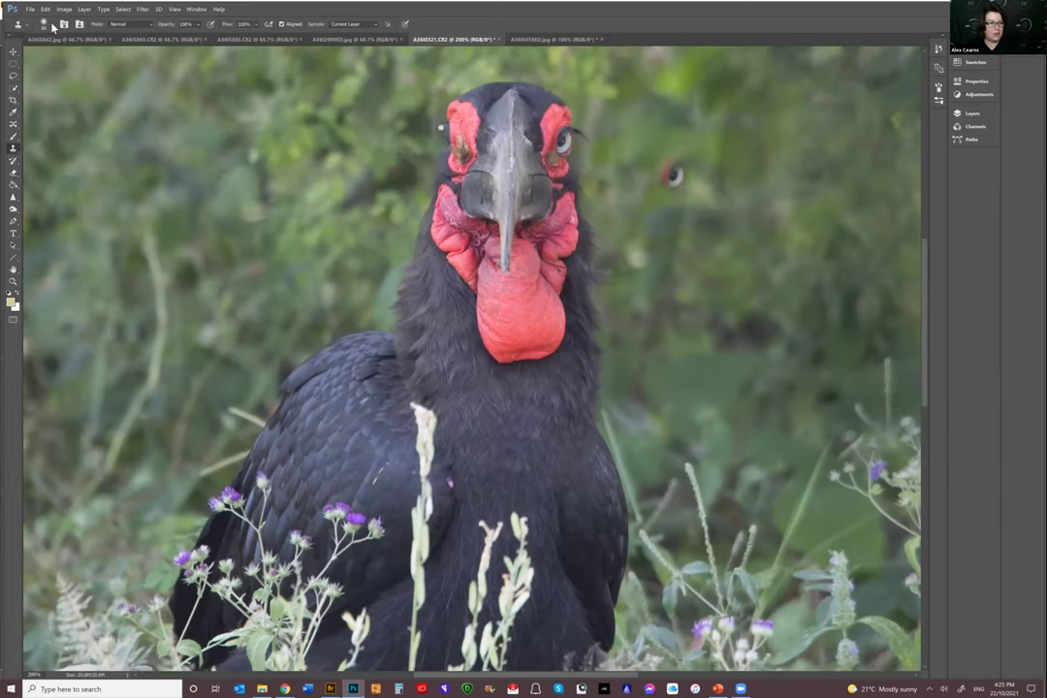
key("ctrl+z")
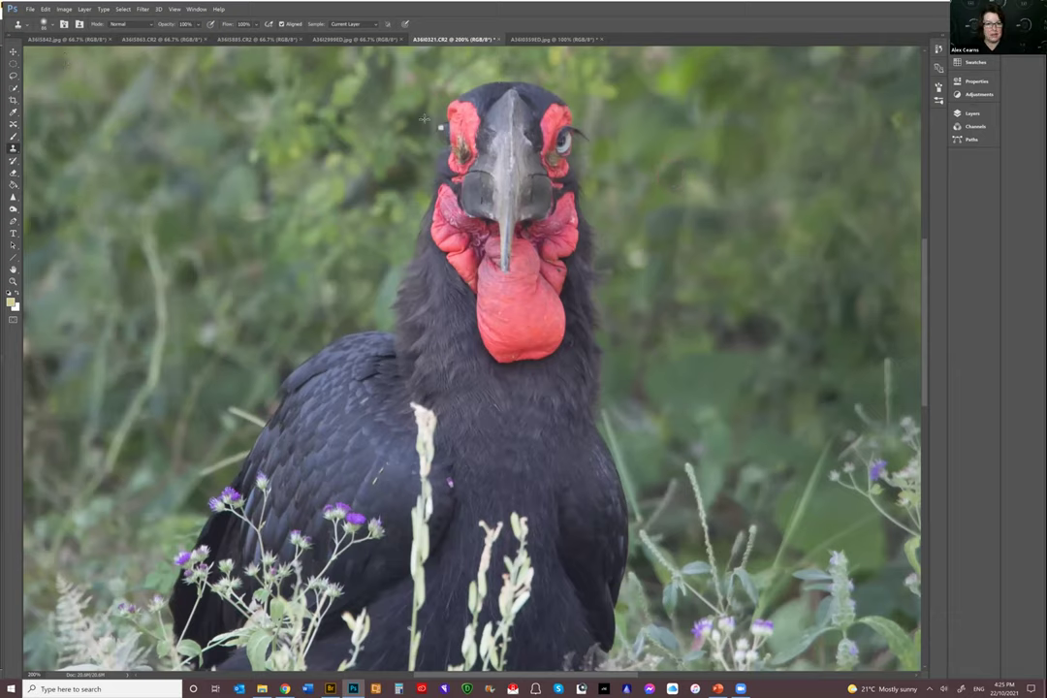
right_click(443, 131)
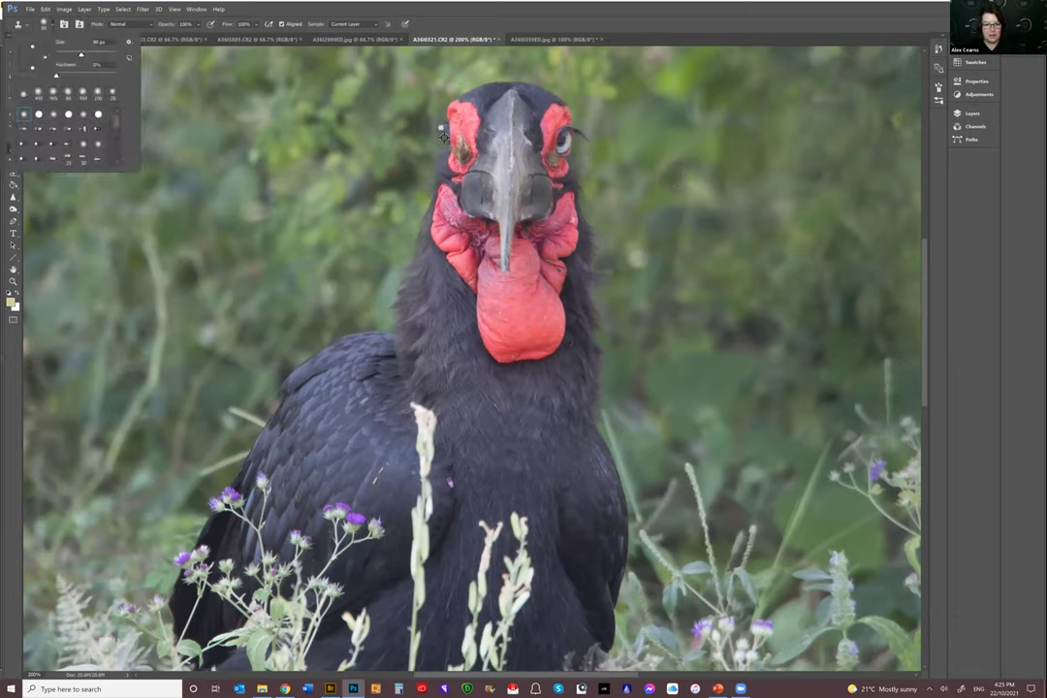
key("Escape")
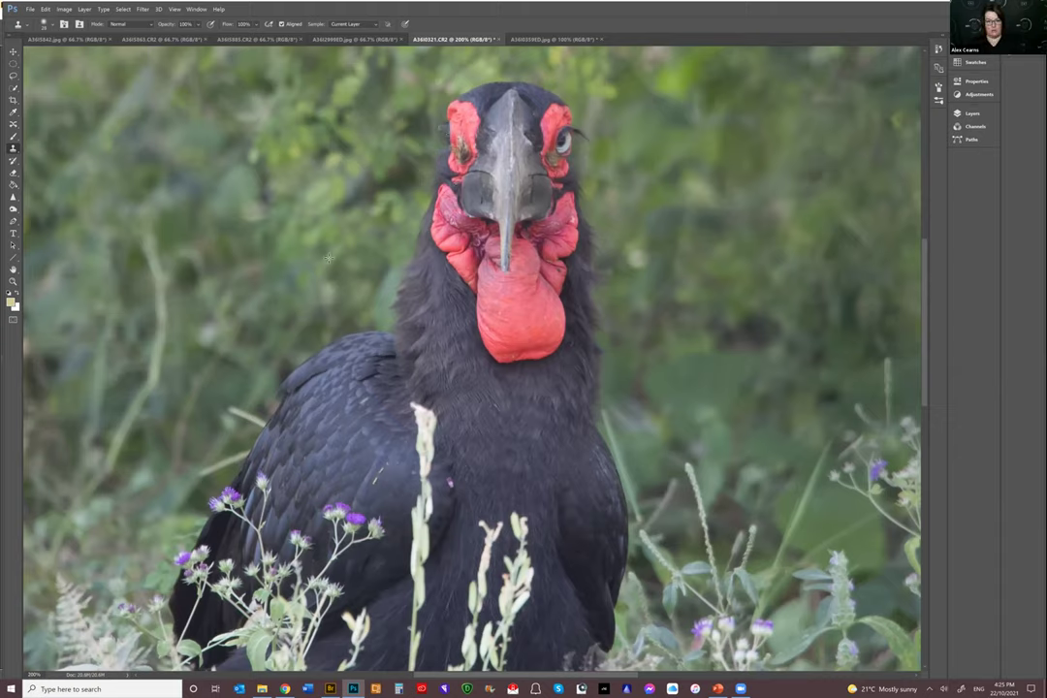
Burn the shadows in the hornbill's dark feathers with a soft 168 px brush at 12% exposure
key("ctrl+minus")
key("ctrl+minus")
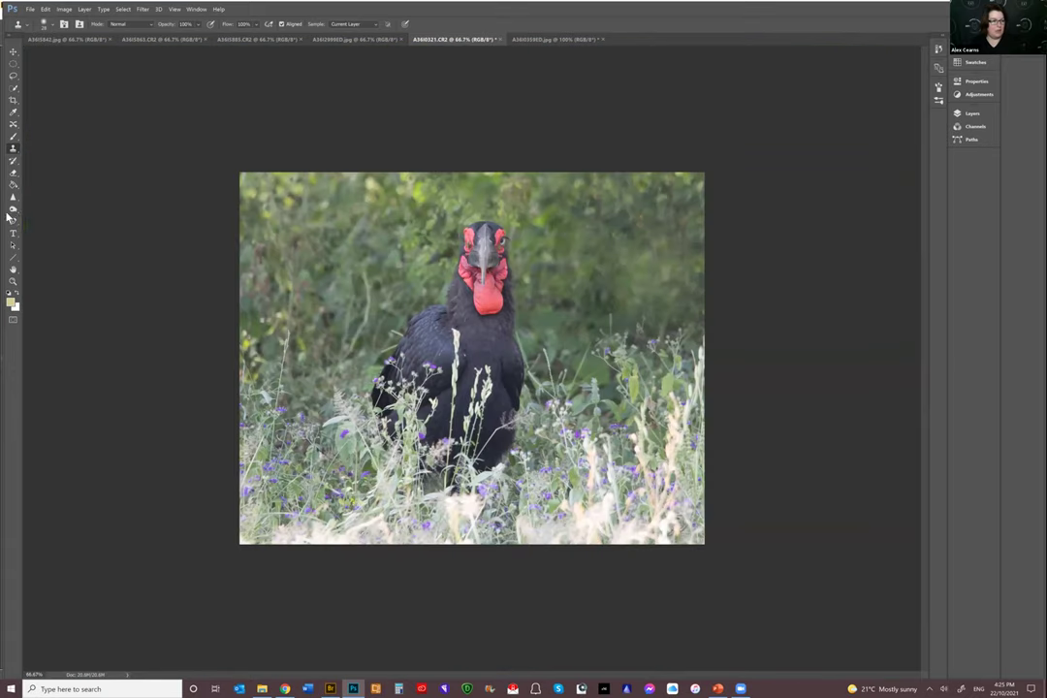
key("o")
left_click(44, 24)
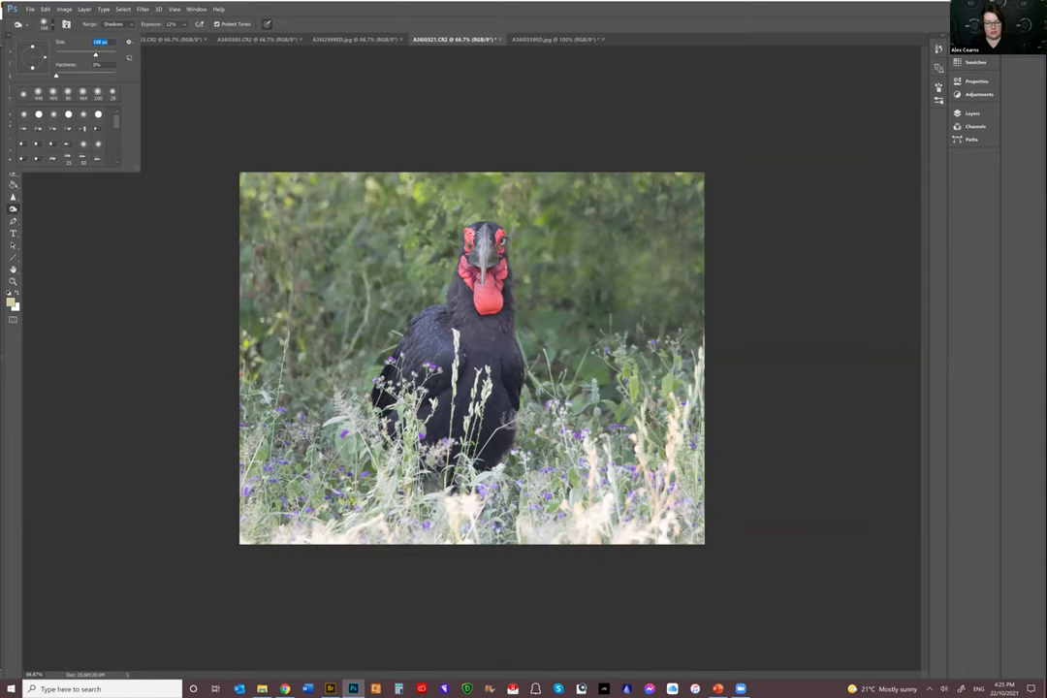
key("Return")
key("ctrl+plus")
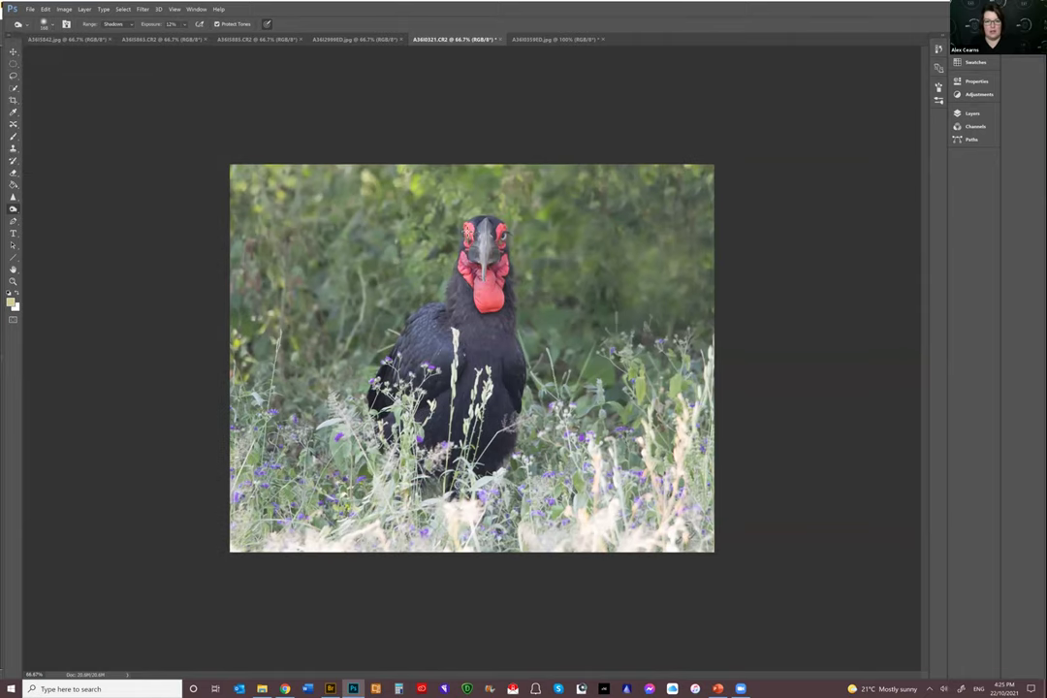
key("ctrl+plus")
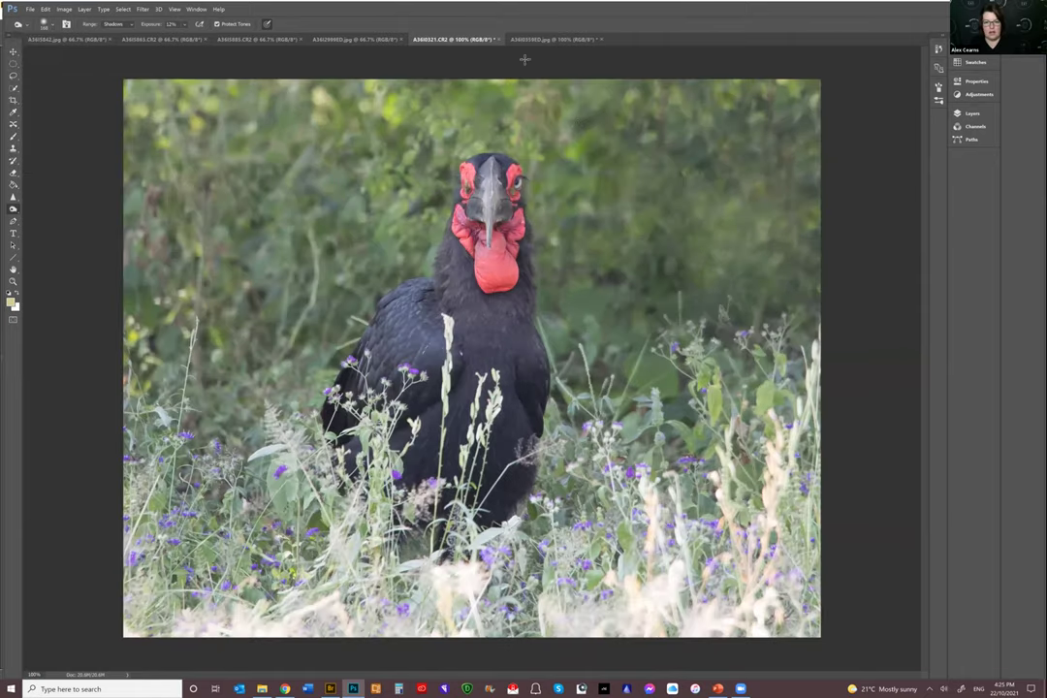
key("ctrl+plus")
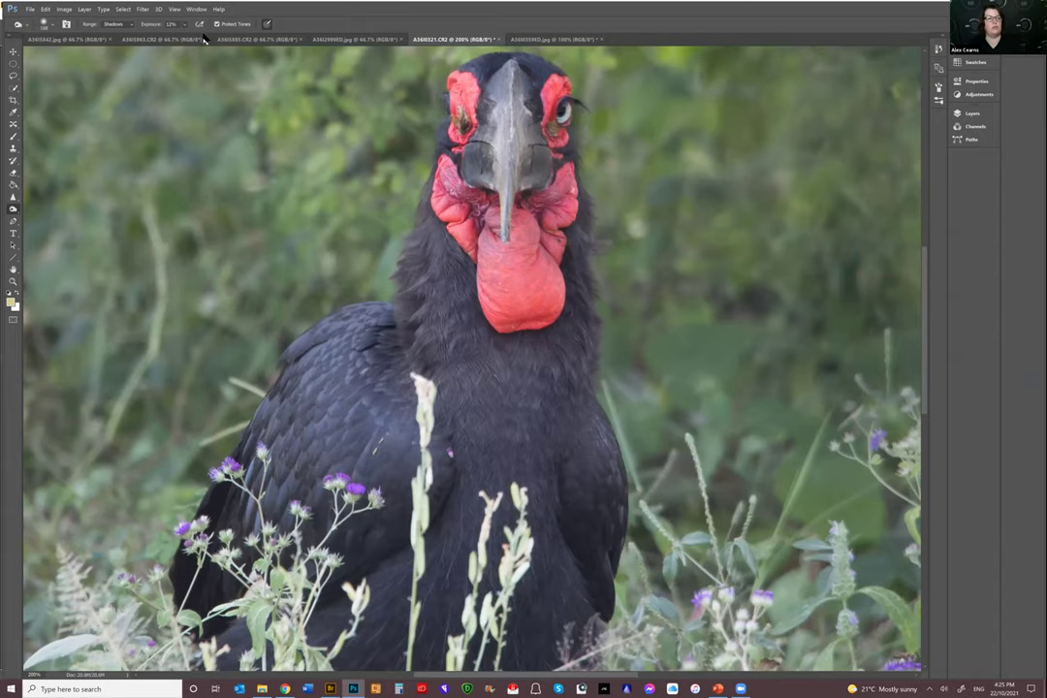
scroll(452, 367, "down", 1)
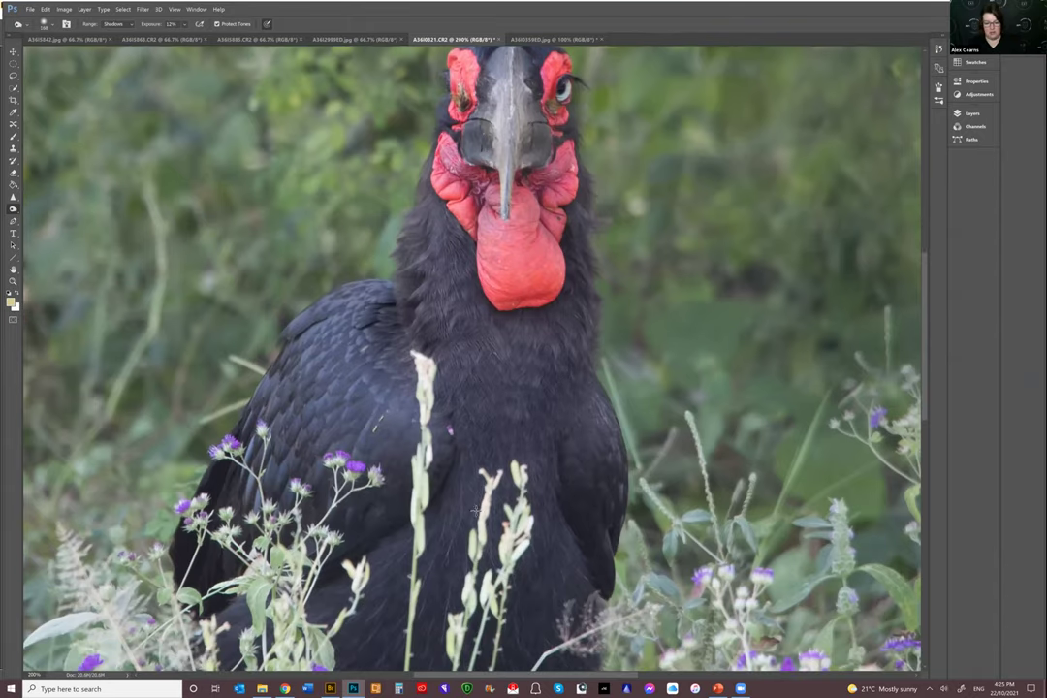
scroll(338, 438, "down", 1)
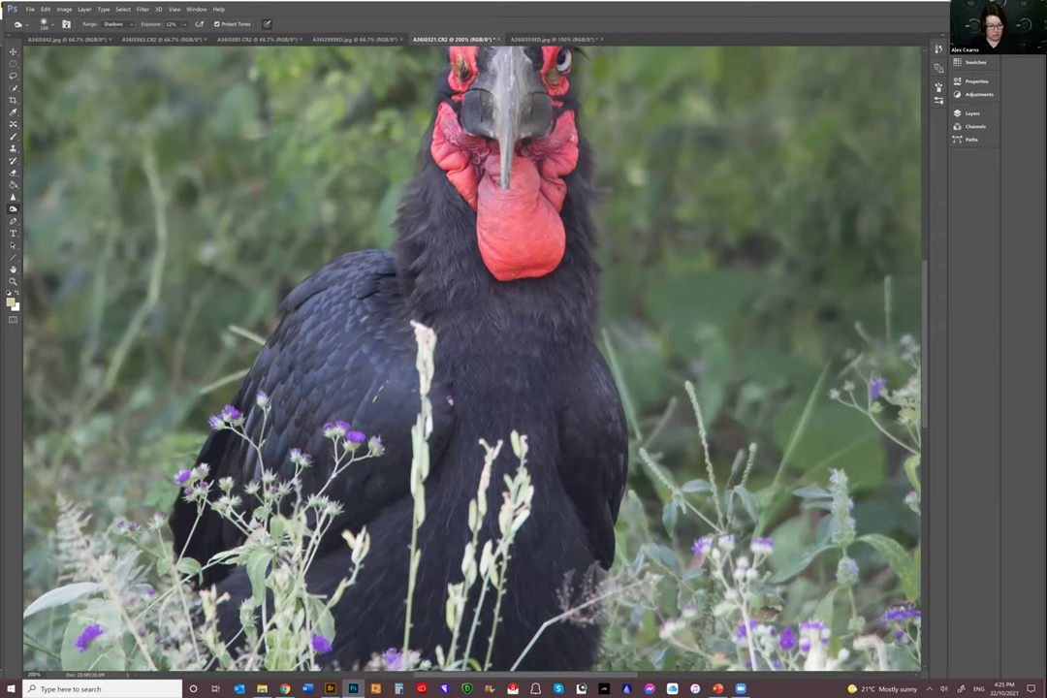
scroll(465, 388, "down", 2)
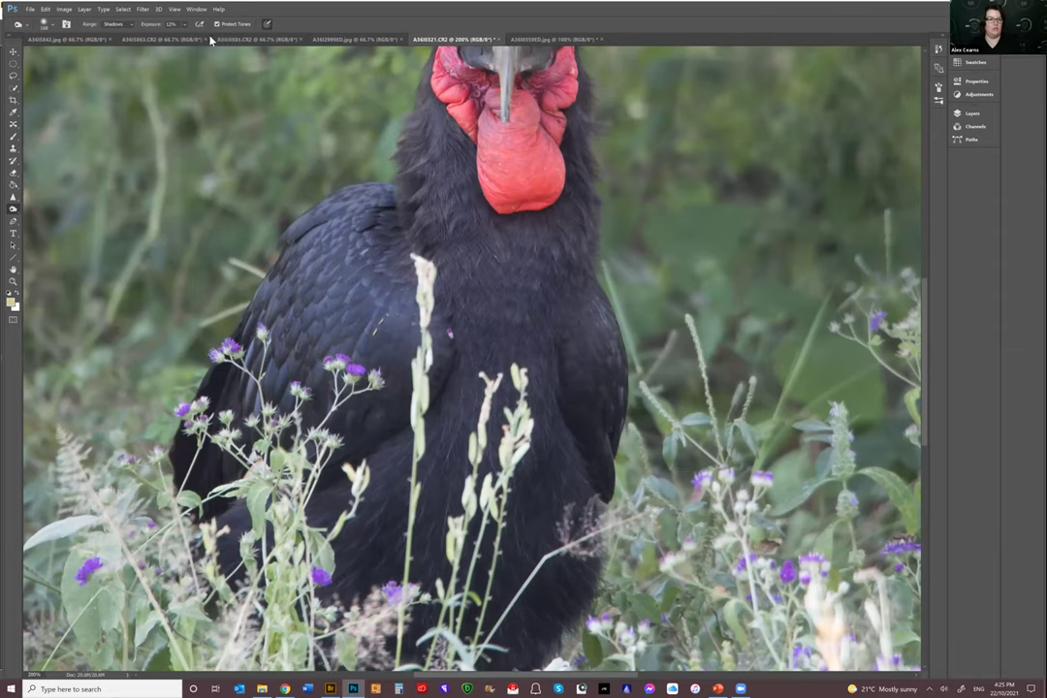
Burn the shadows across the whole hornbill photo with a soft 2520 px brush at 11% exposure
left_click(172, 24)
type("100")
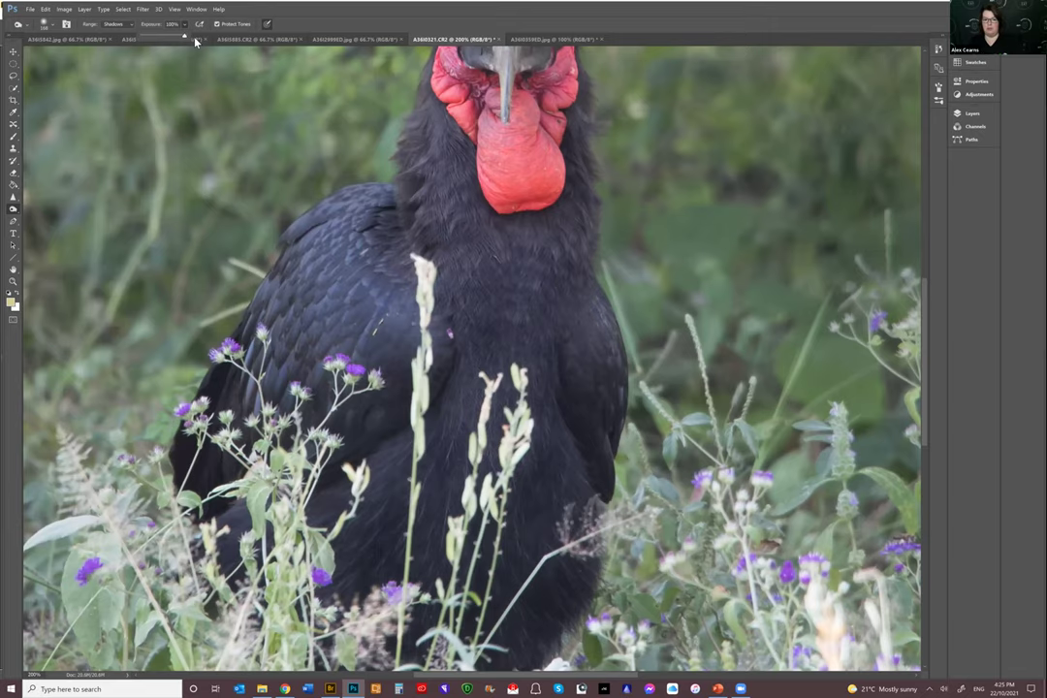
key("ctrl+minus")
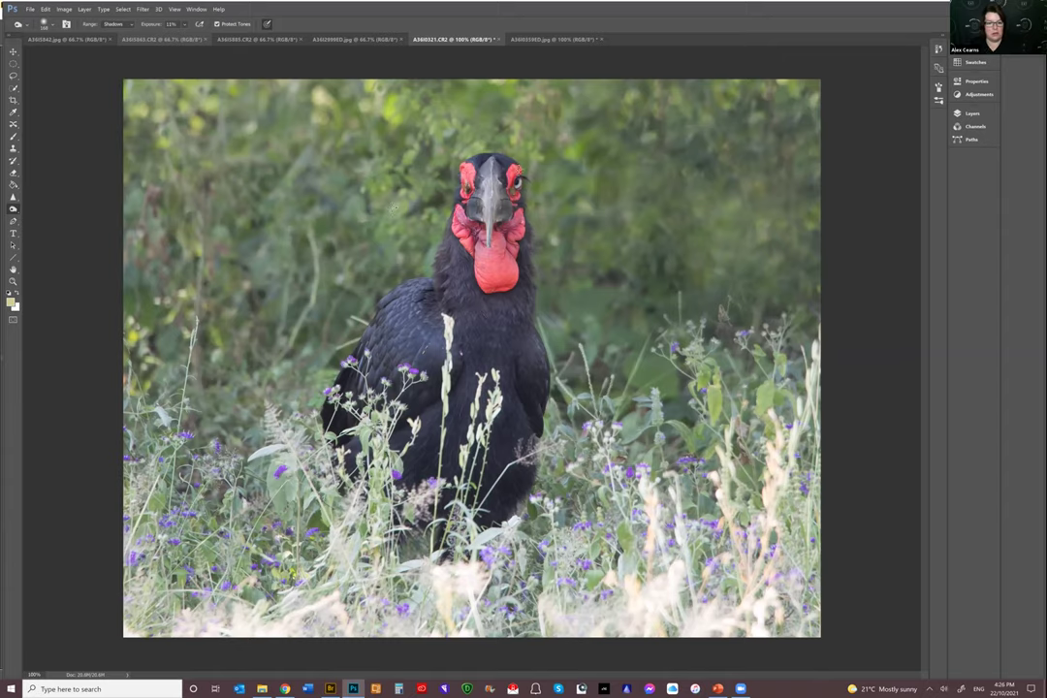
left_click(52, 25)
left_click_drag(112, 54, 119, 55)
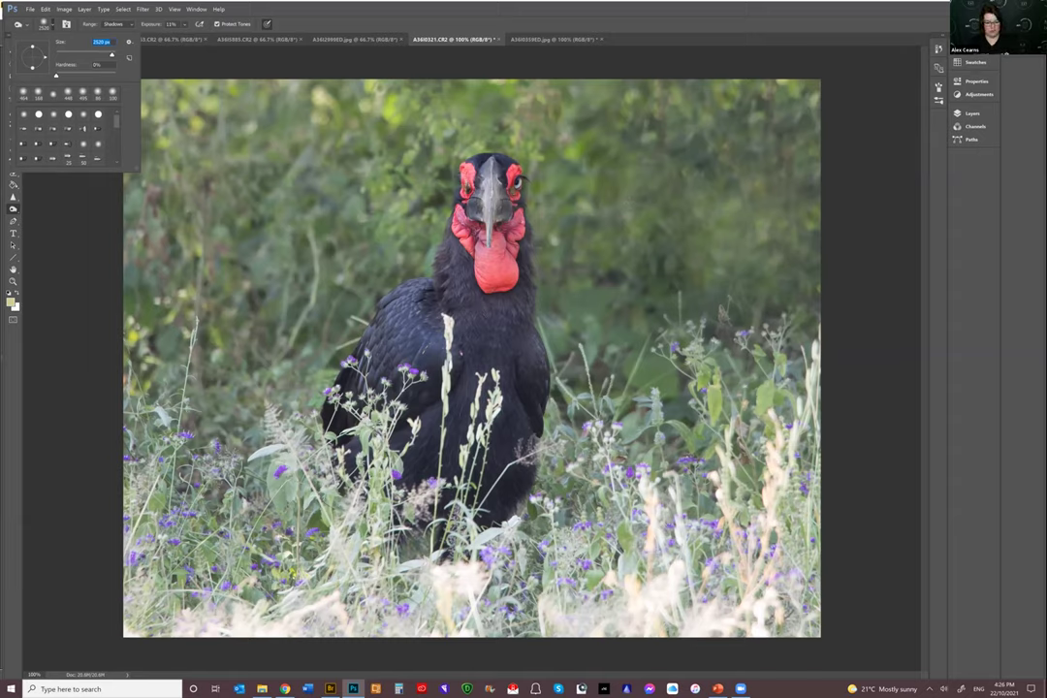
left_click(4, 144)
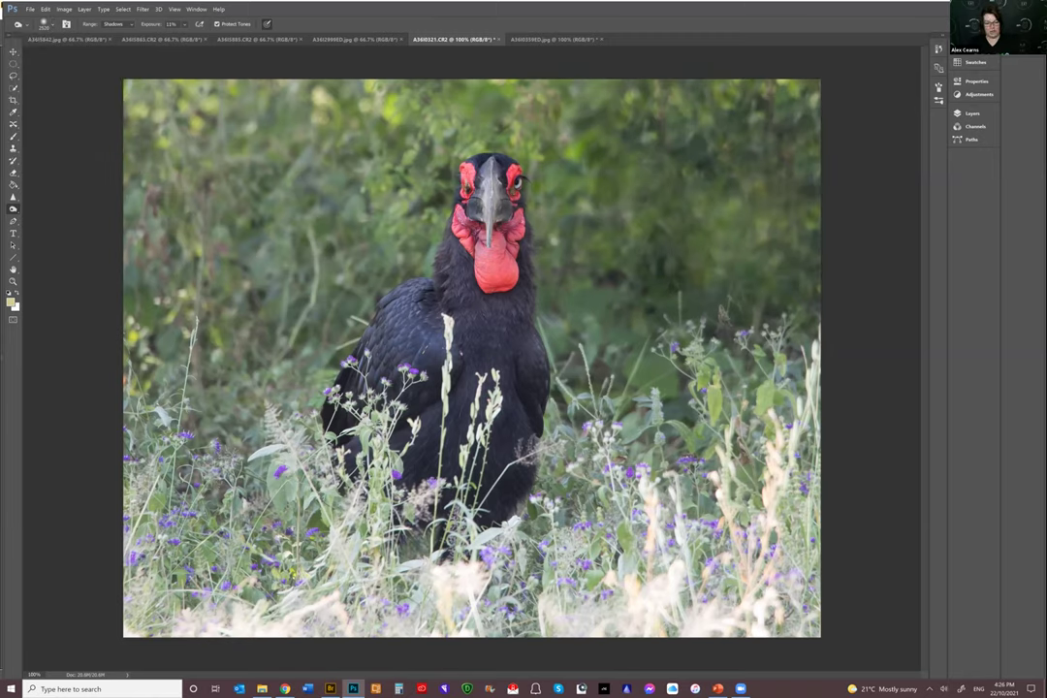
left_click(252, 199)
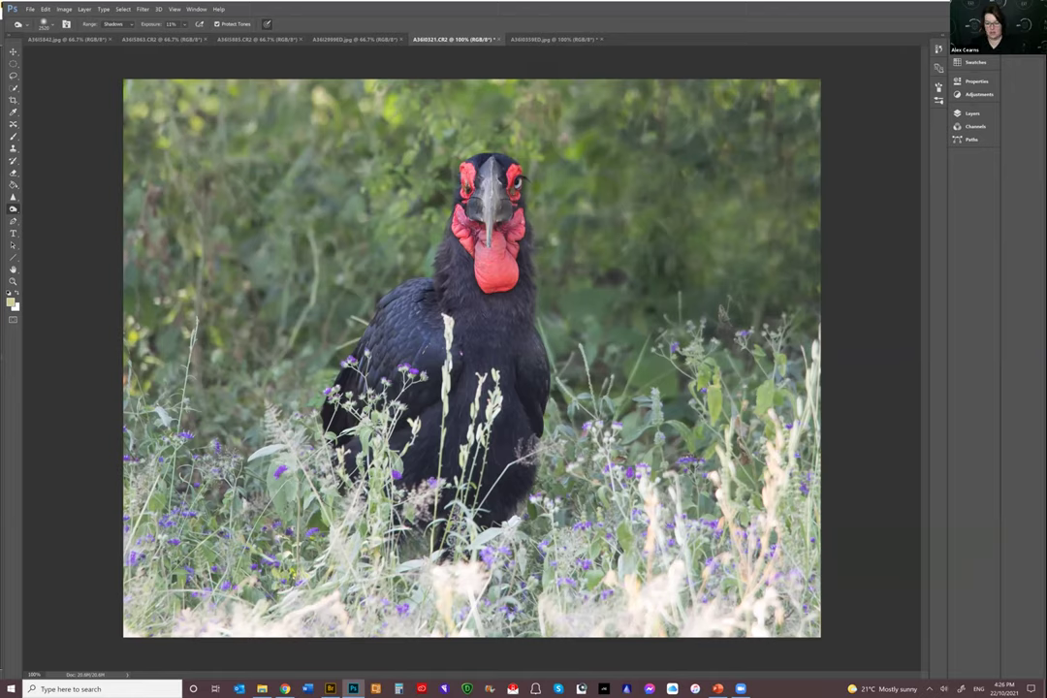
Save the edited hornbill photo as the JPEG A36I0321ED.jpg in the RAWS folder
key("ctrl+shift+s")
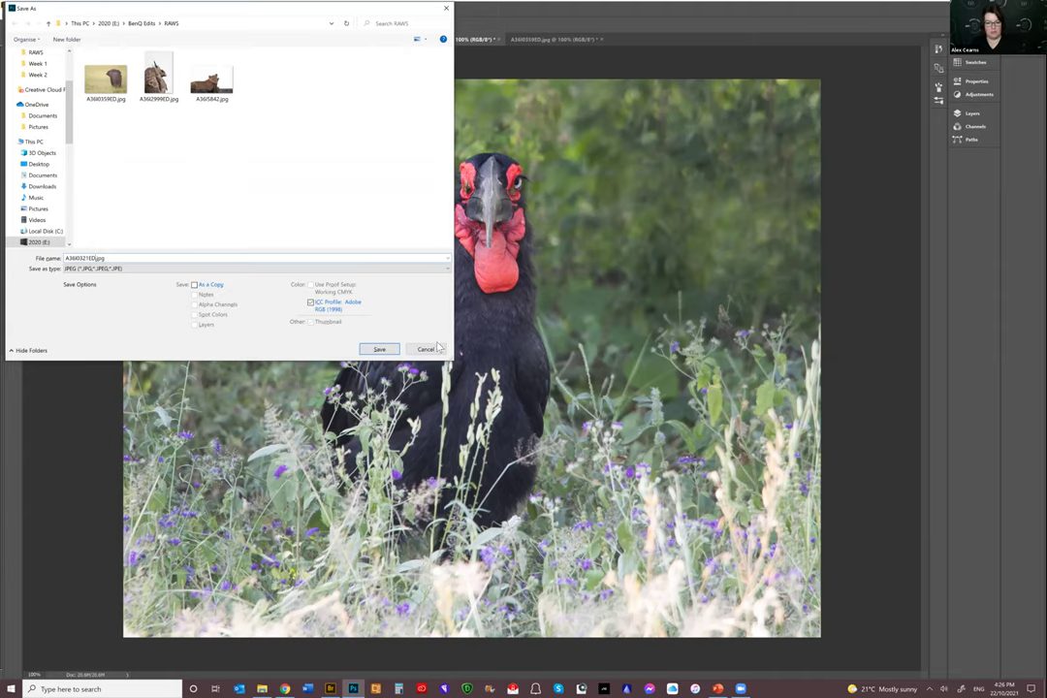
left_click(437, 347)
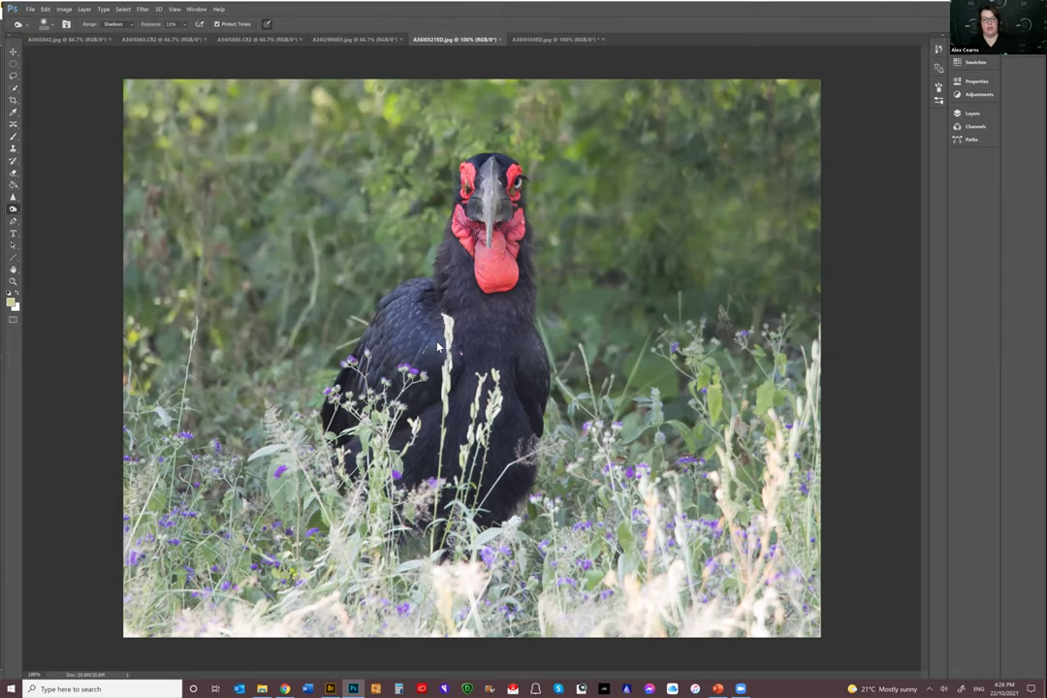
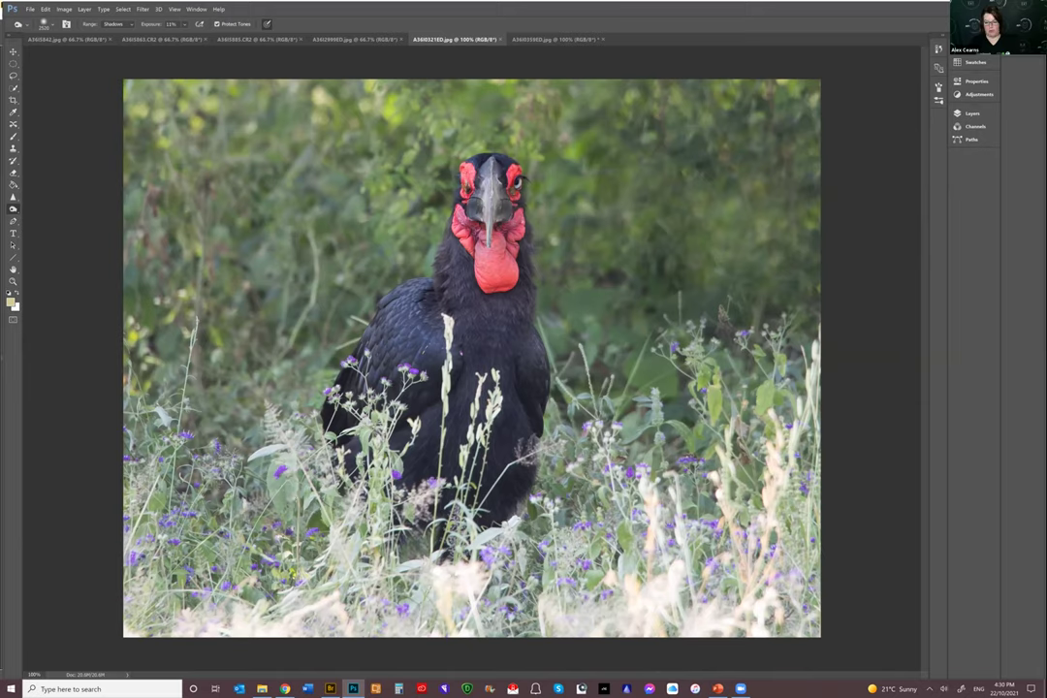
Switch to Bridge and open the raw photos of the two vultures and the brown wading bird together in Photoshop
key("alt+Tab")
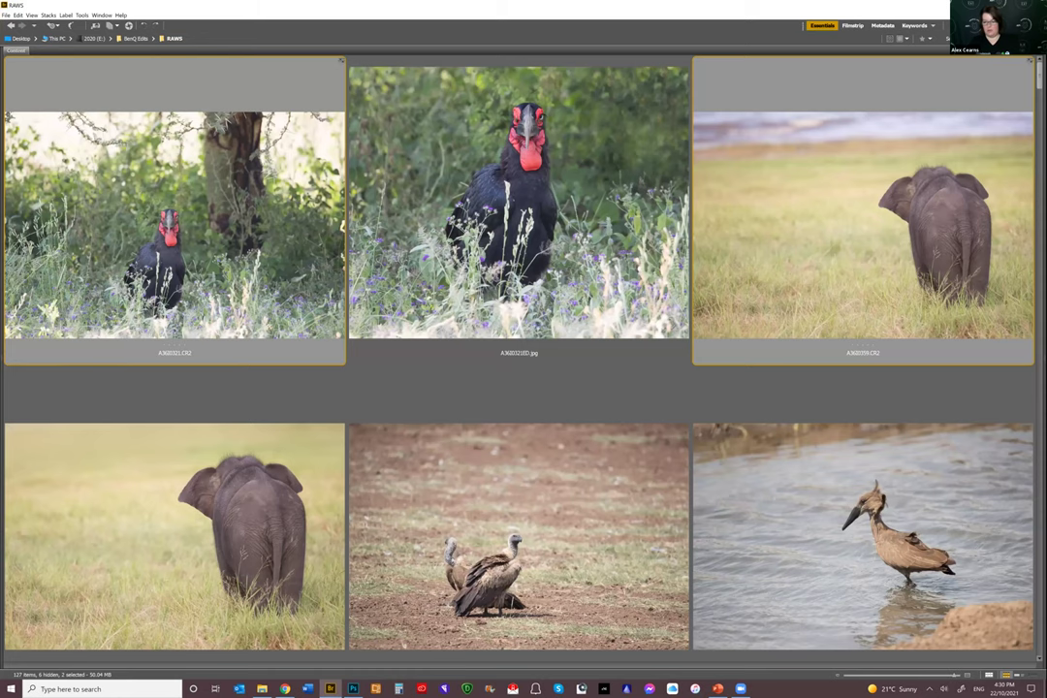
left_click(519, 533)
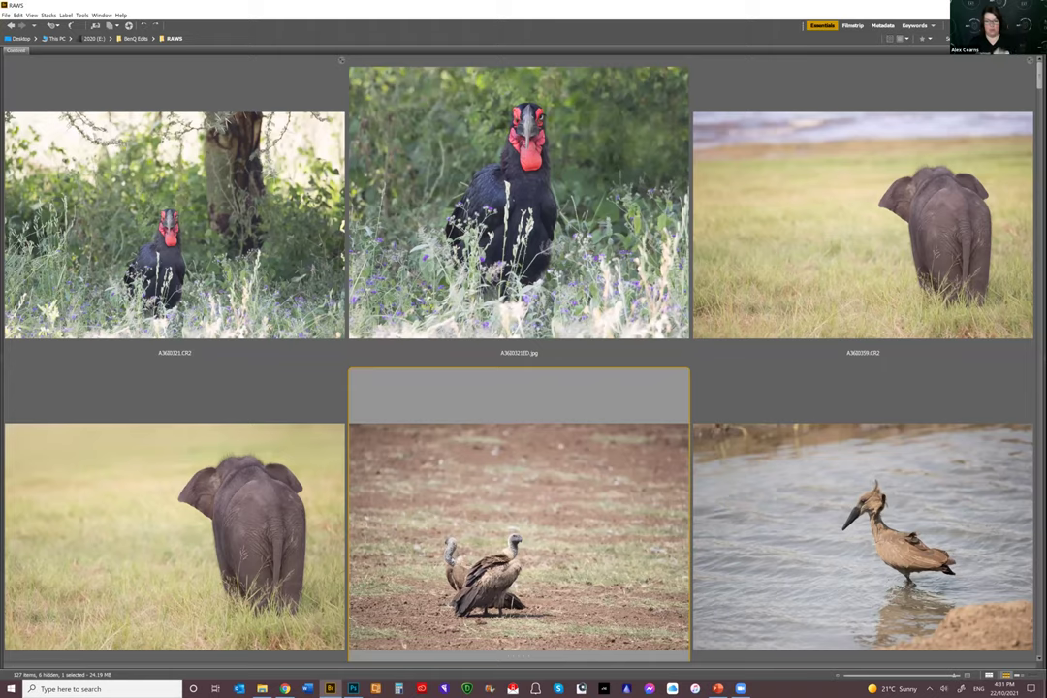
left_click(853, 388, "ctrl")
right_click(854, 387)
mouse_move(877, 398)
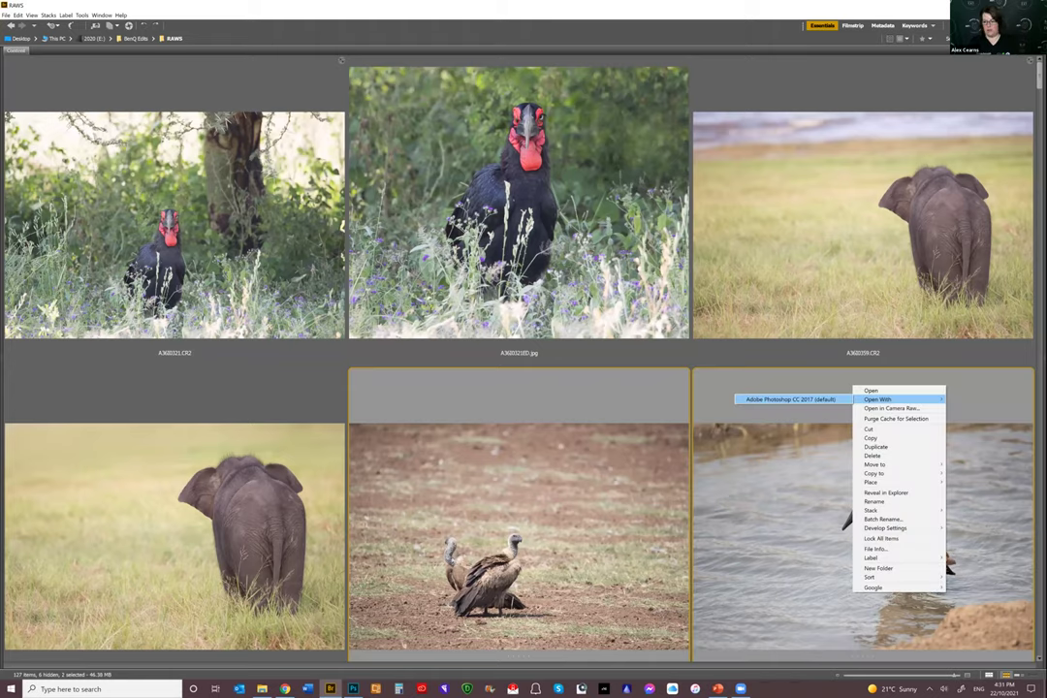
left_click(790, 398)
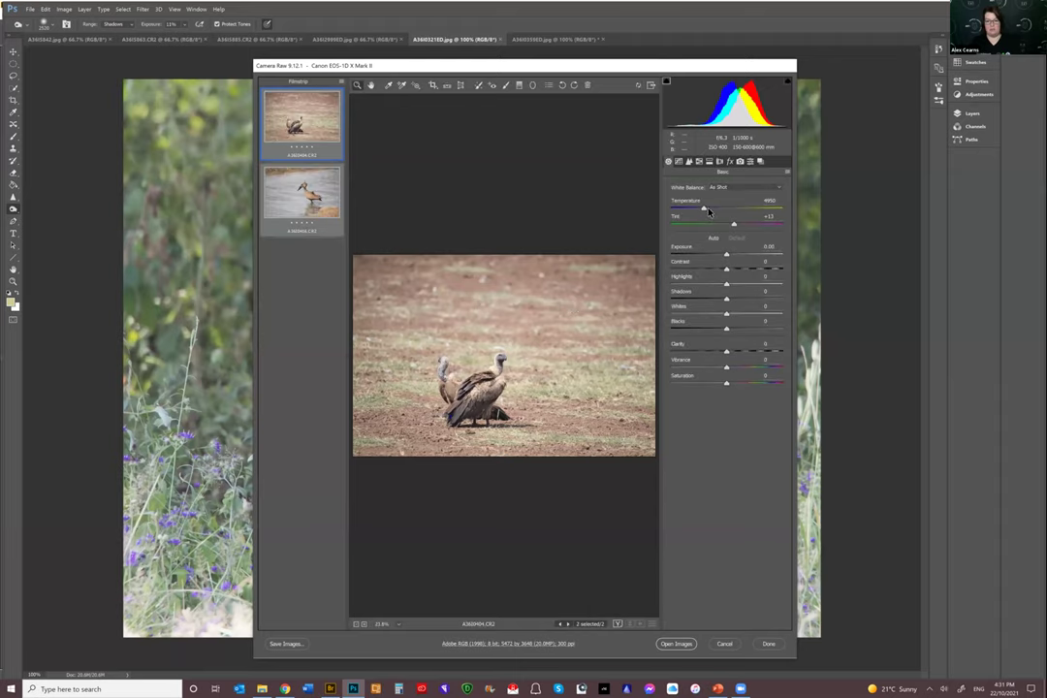
Set the white balance temperature of both selected raw photos to 2500
mouse_move(707, 210)
left_mouse_down()
mouse_move(782, 209)
mouse_move(696, 209)
left_mouse_up()
type("2500")
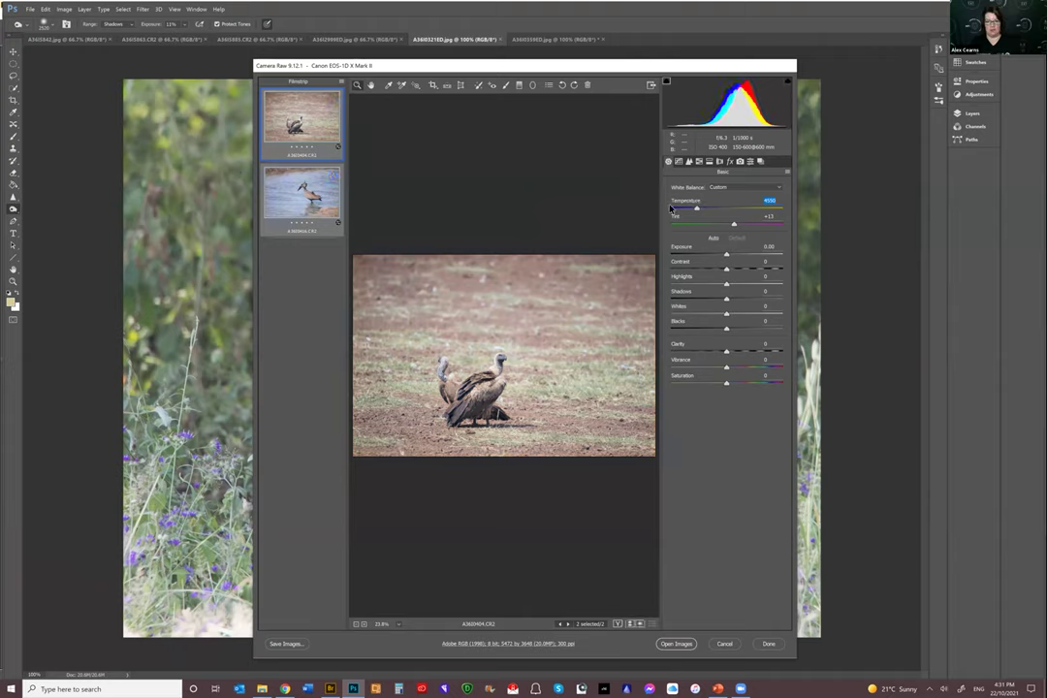
key("Return")
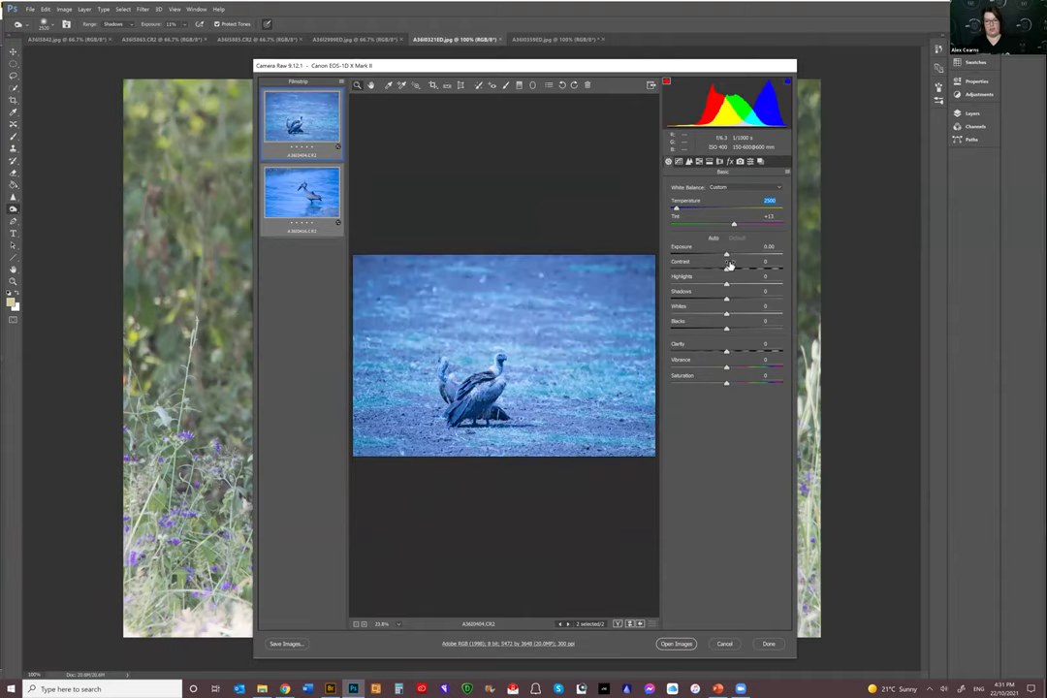
Raise the exposure of both selected raw photos to +1.05 and enable chromatic aberration removal
left_click_drag(735, 259, 737, 254)
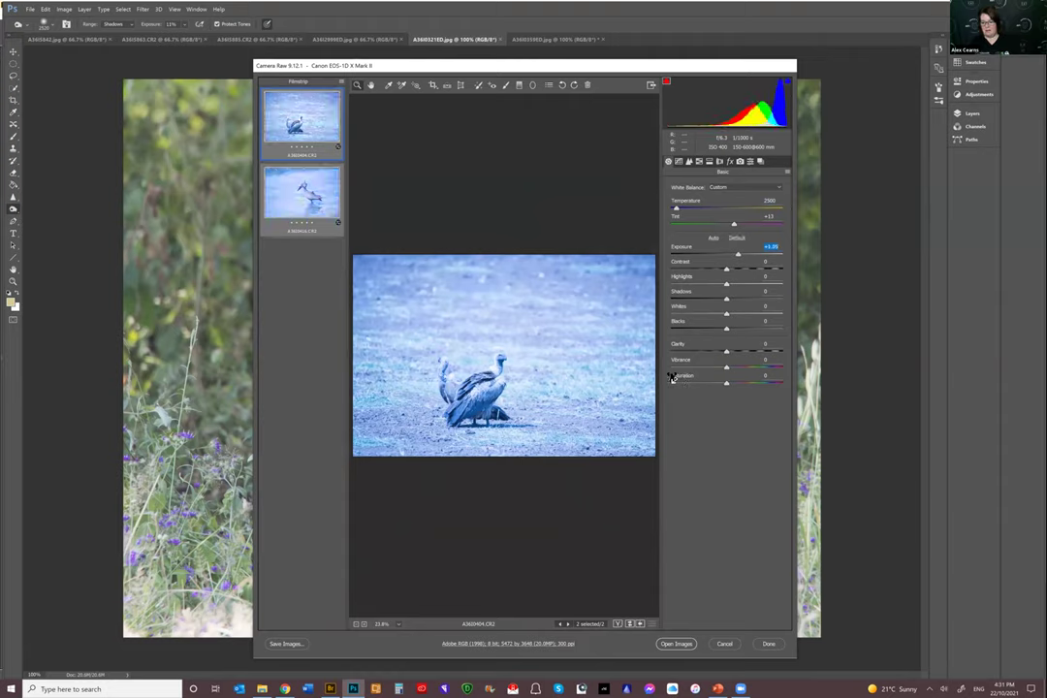
key("Return")
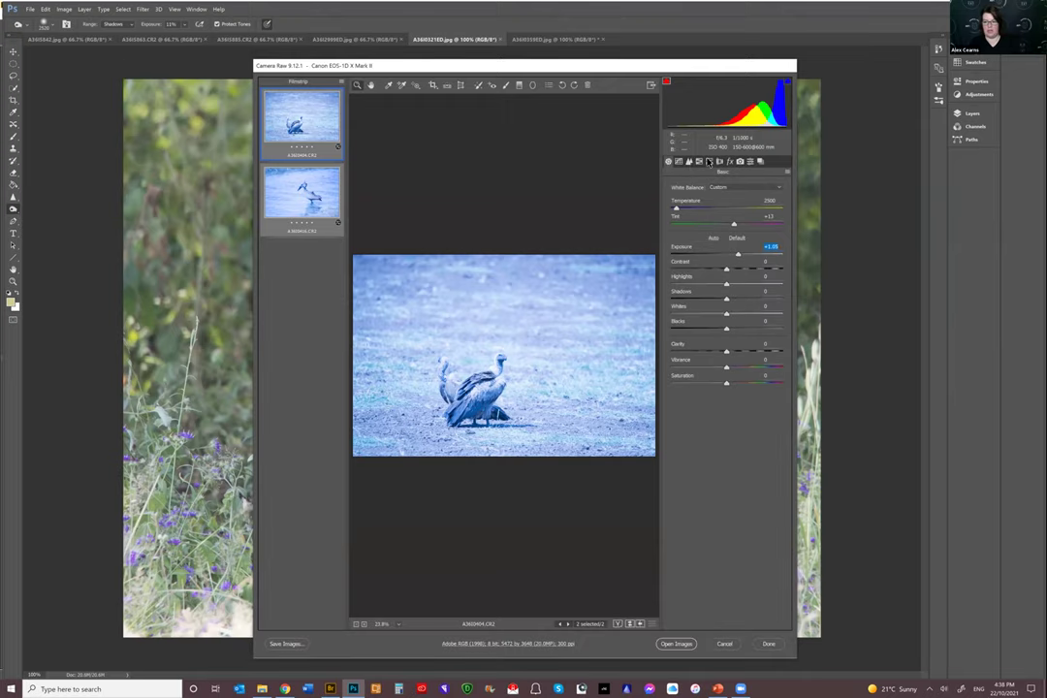
left_click(719, 162)
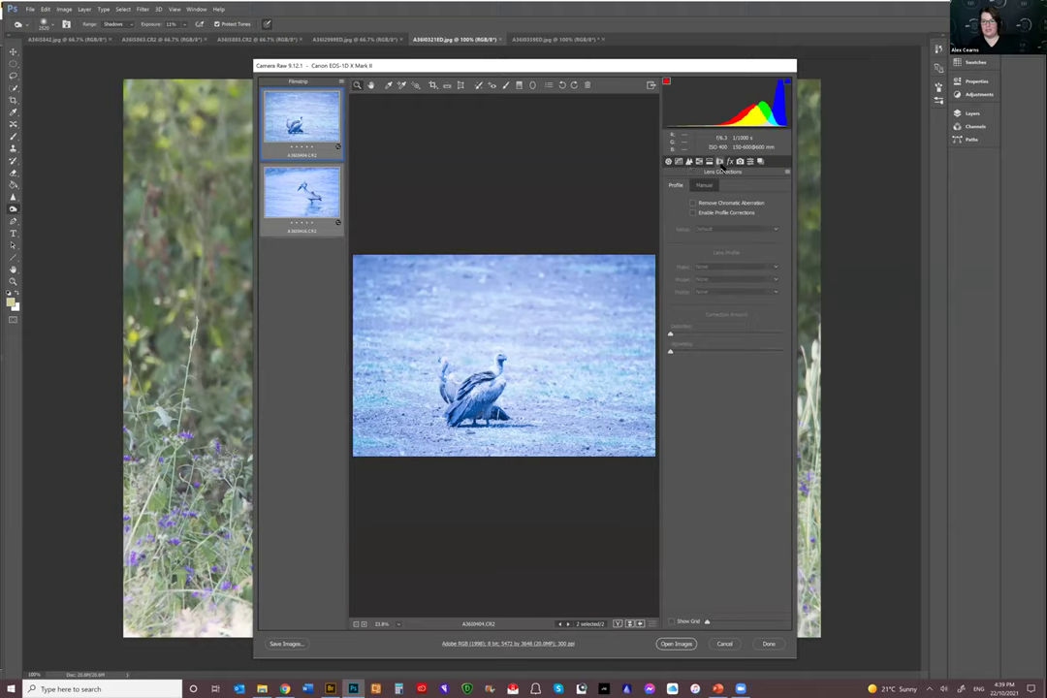
left_click(692, 202)
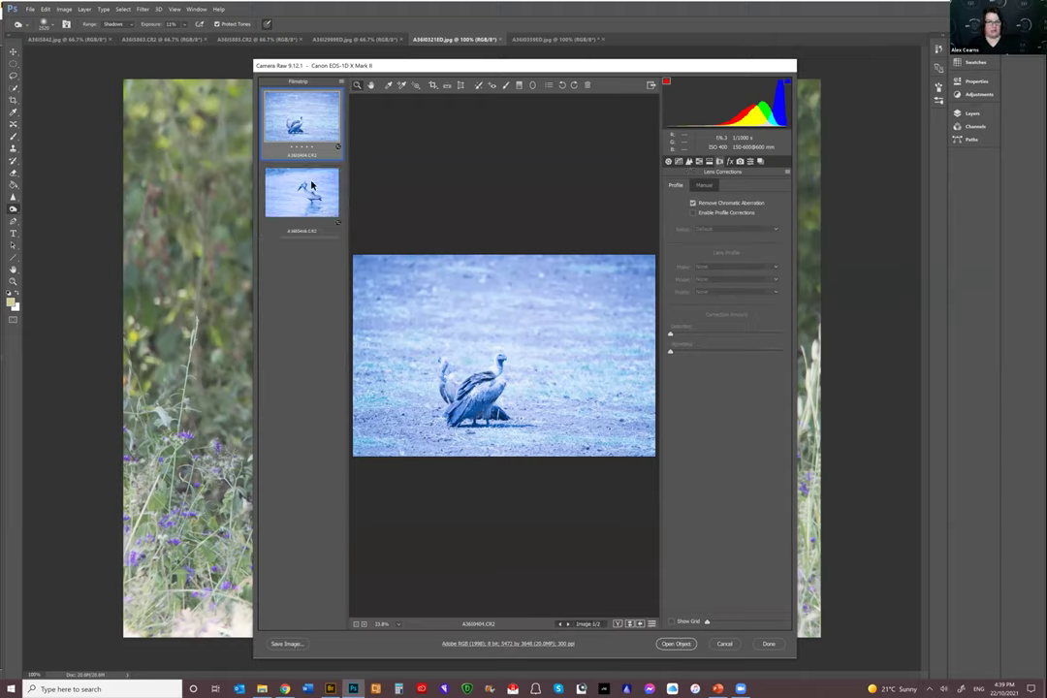
Warm the white balance temperature of both raw photos to natural earthy colours and reopen the lens correction settings
left_click(668, 161)
left_click_drag(676, 207, 707, 210)
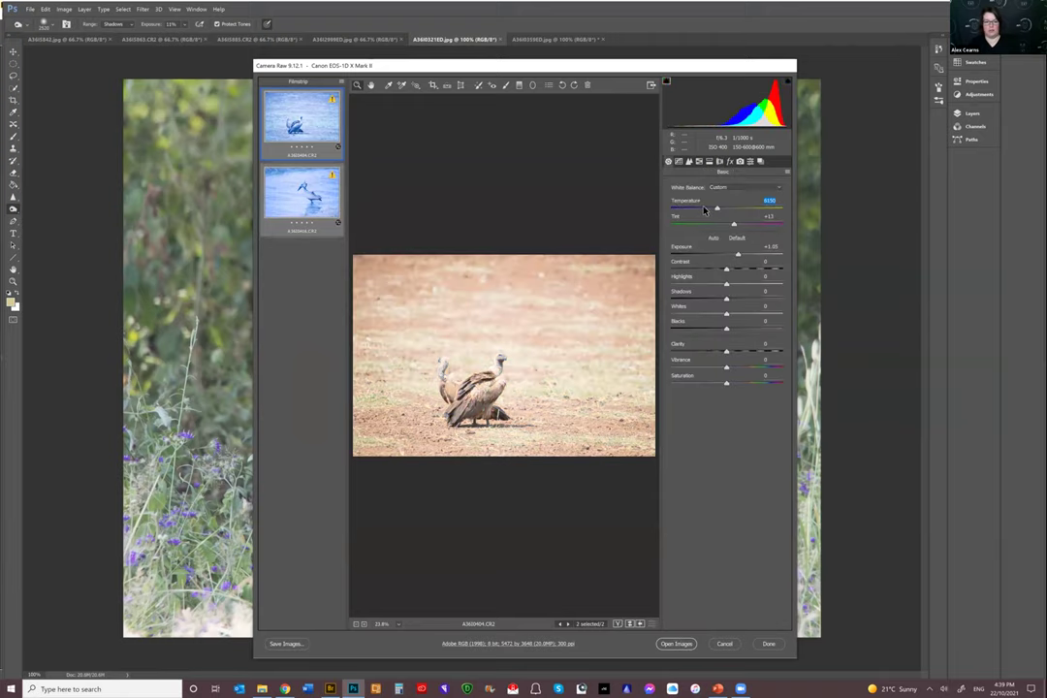
left_click(723, 162)
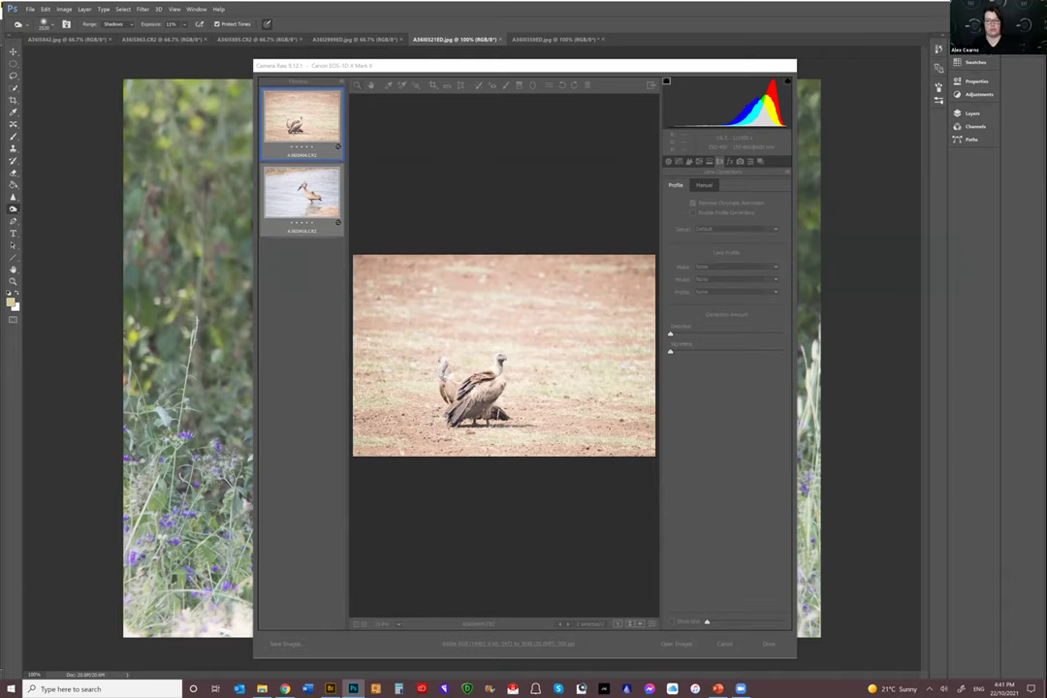
Switch to PowerPoint and present from the Facebook Group slide through the thanks, contact and questions slides, ending on the BenQ thanks slide
key("alt+Tab")
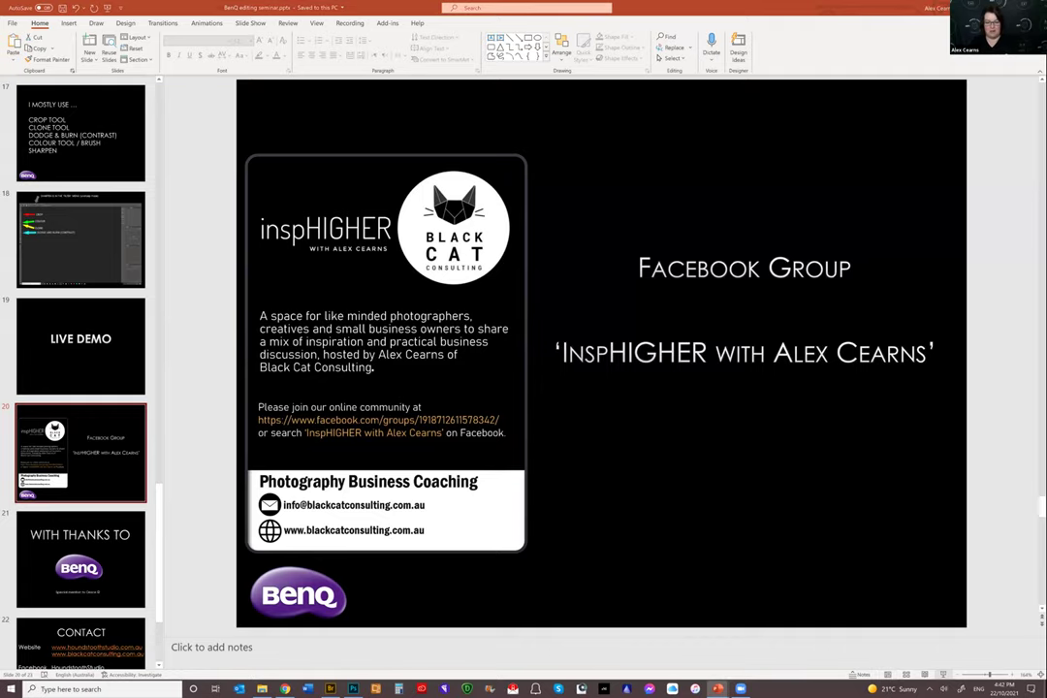
key("shift+F5")
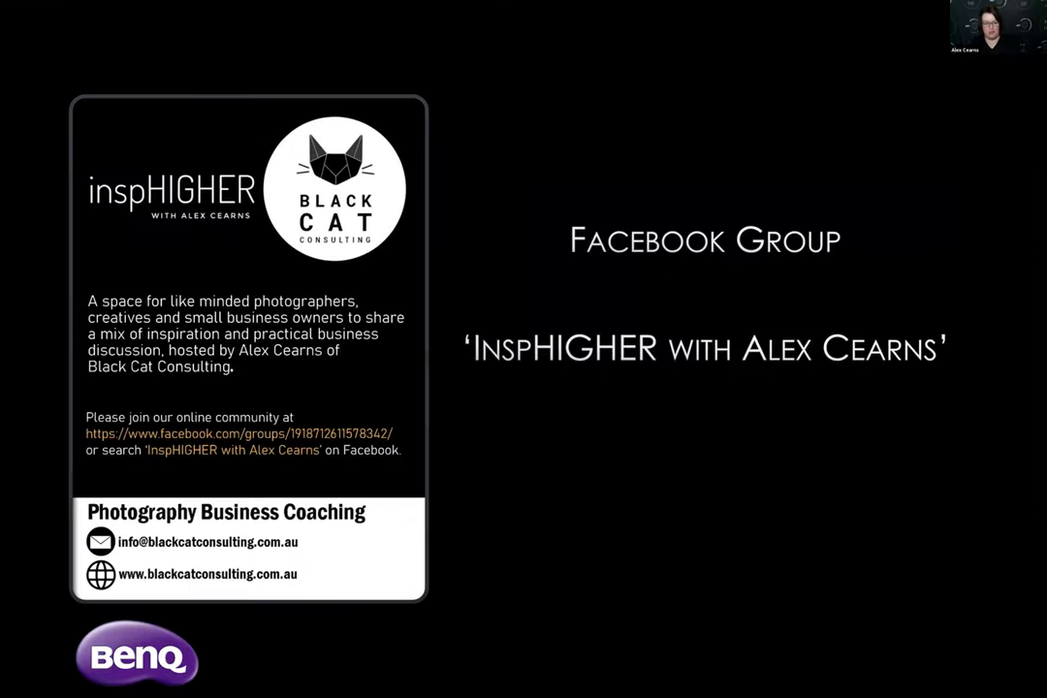
key("Right")
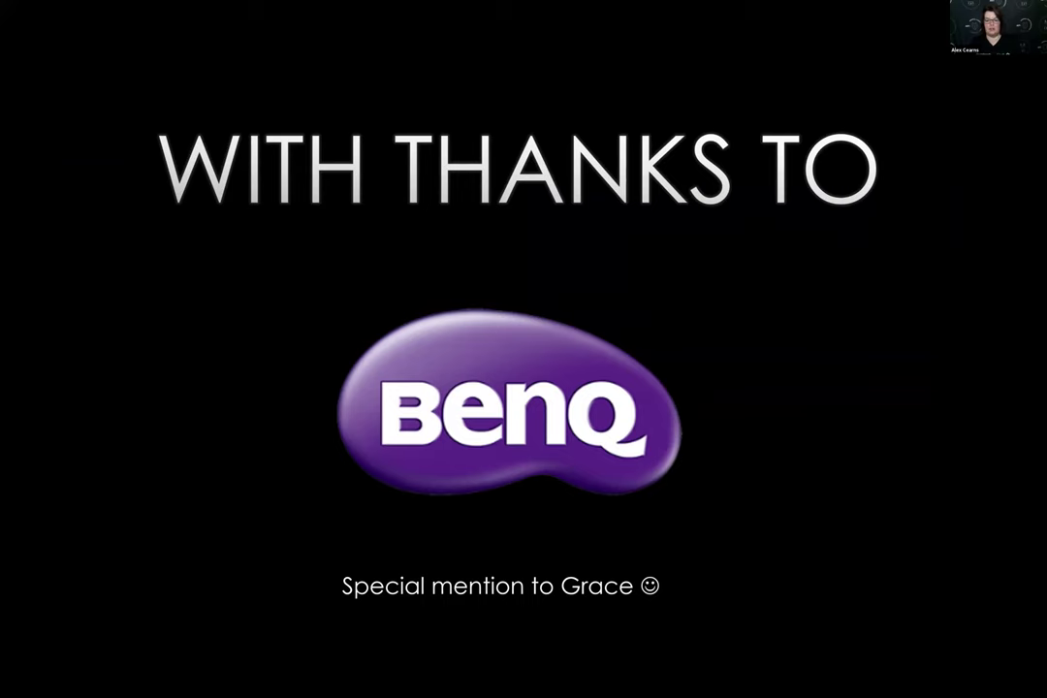
key("Right")
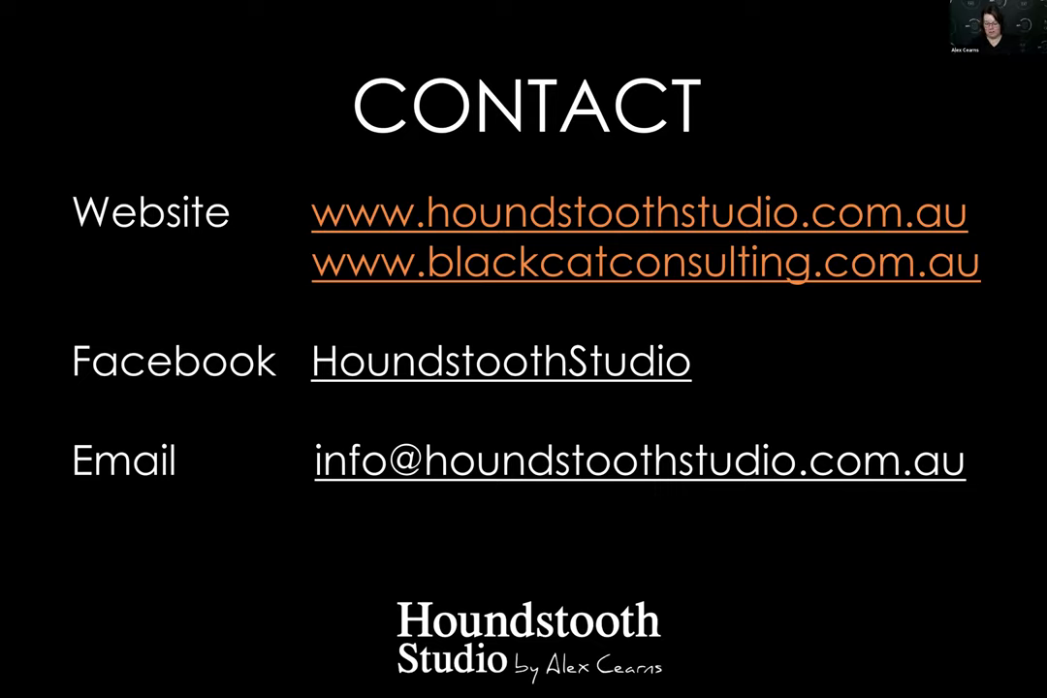
key("Right")
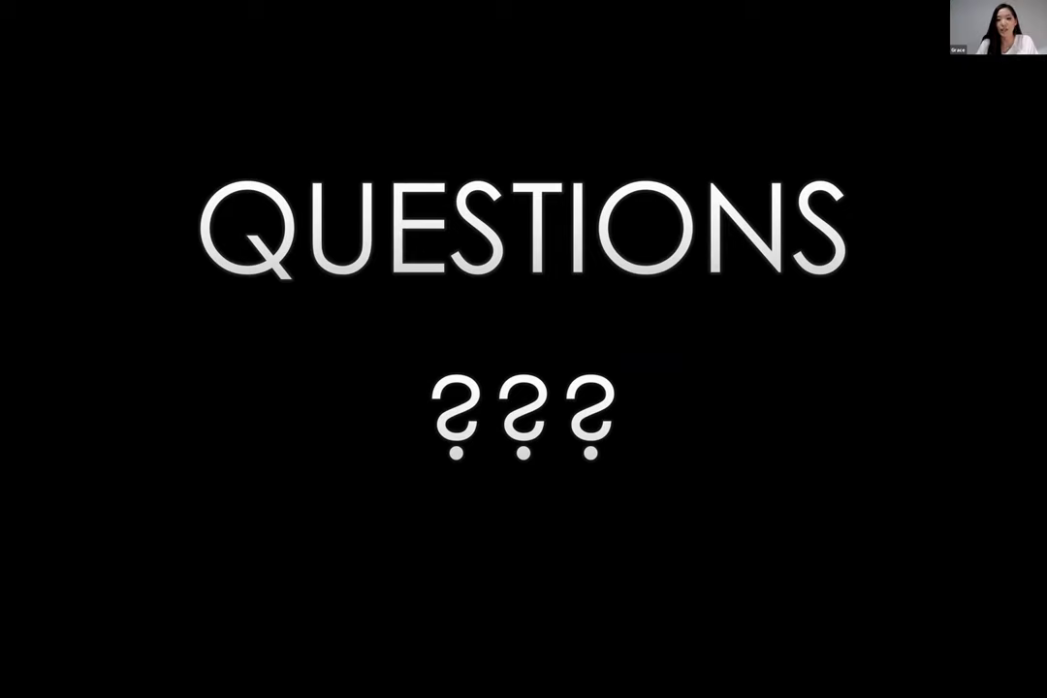
key("Right")
key("Right")
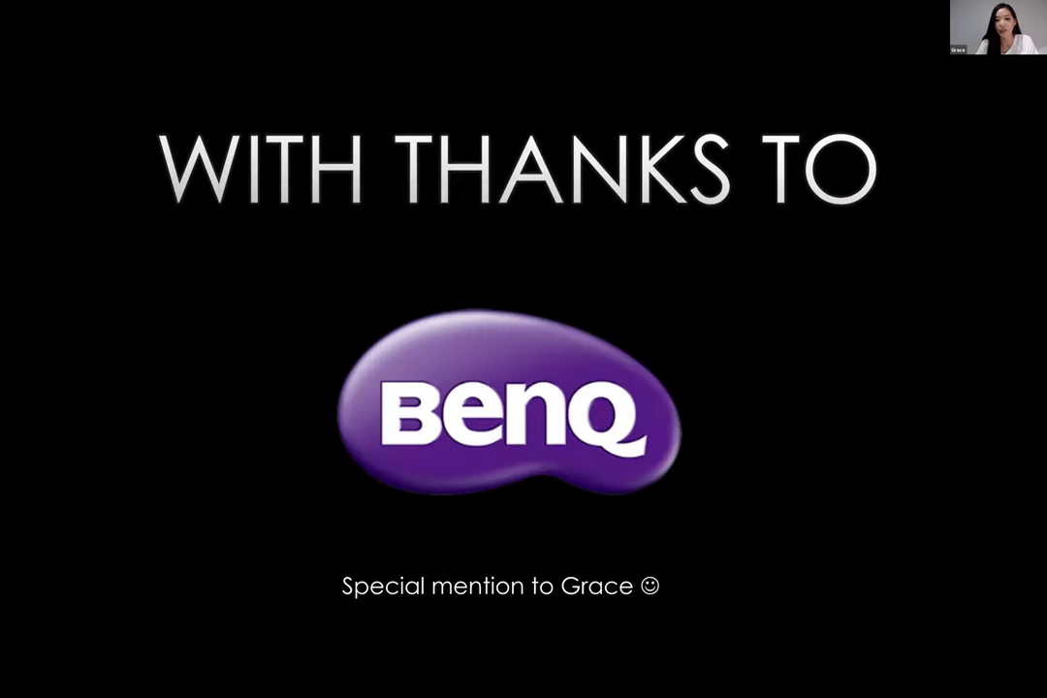